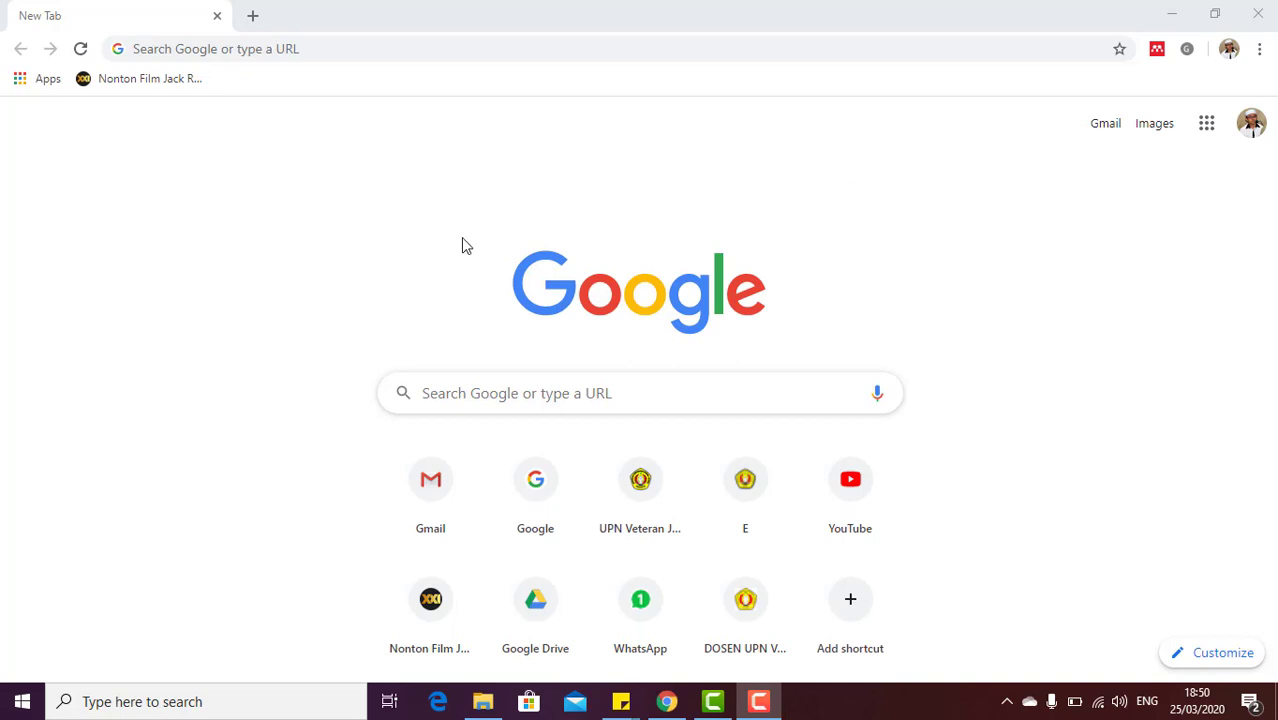
# Open the site elearning40.upnvj.ac.id and log in with the saved account credentials
pyautogui.click(406, 9)
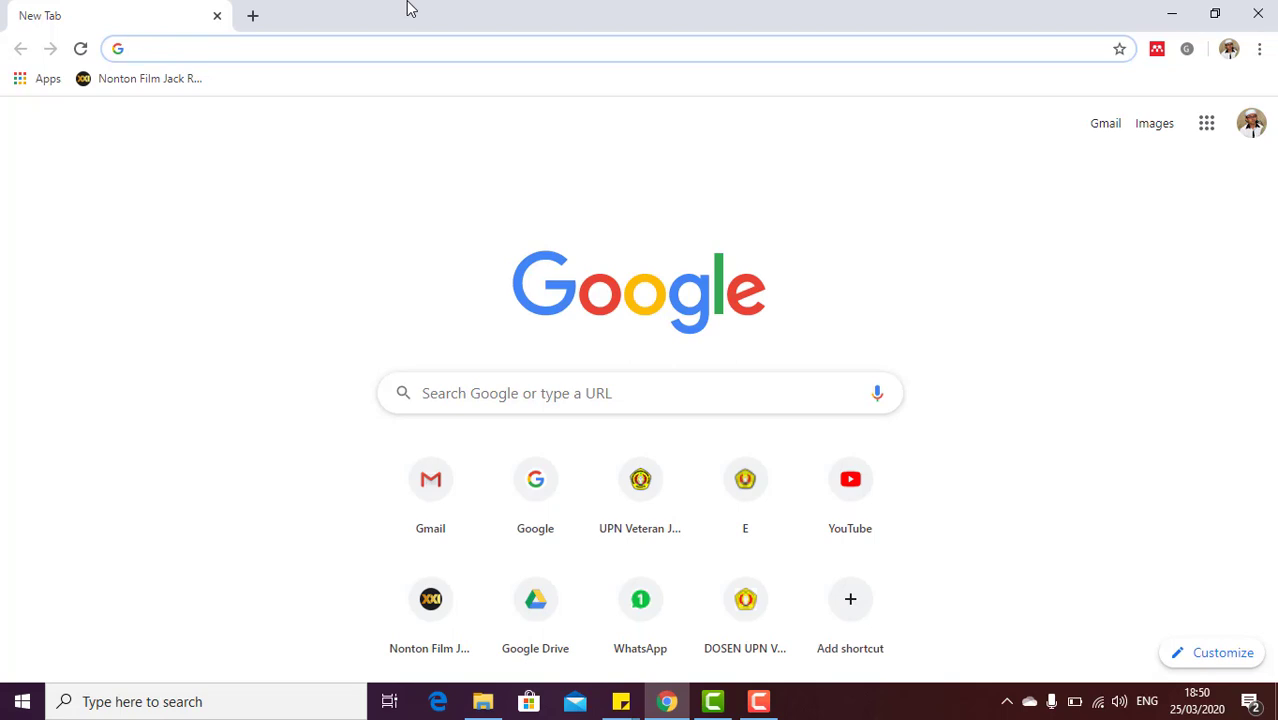
pyautogui.write('e')
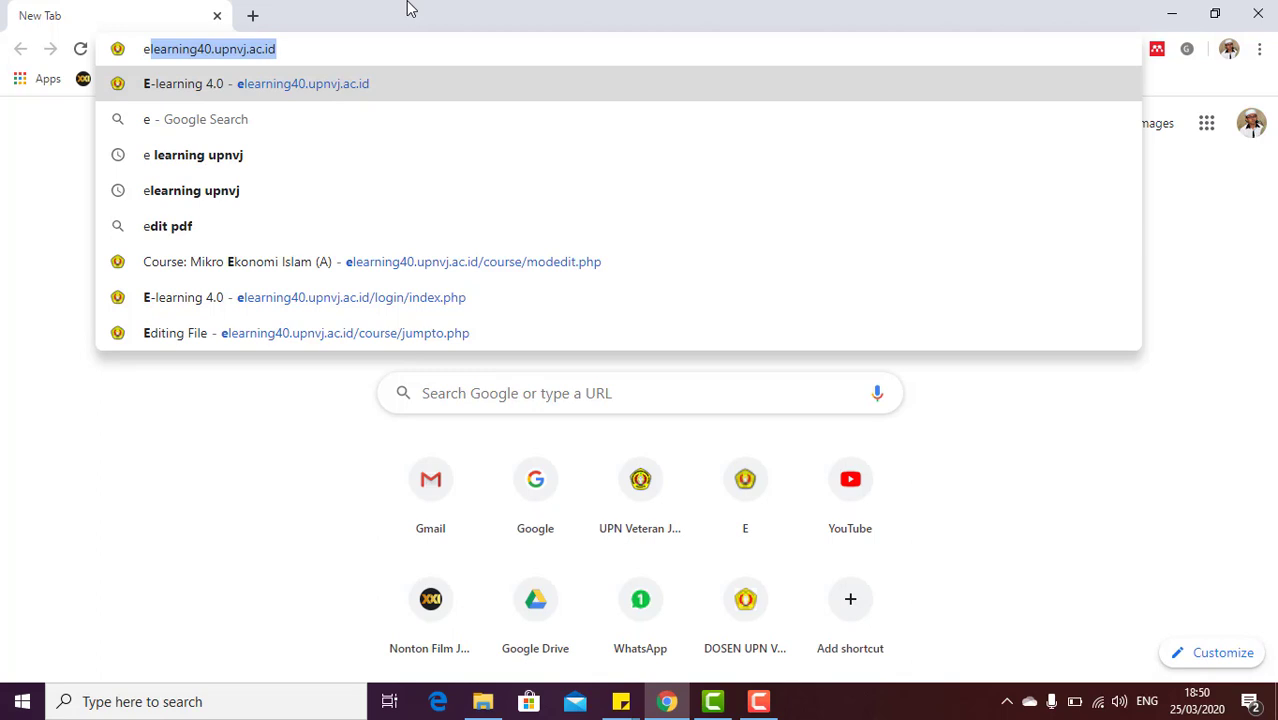
pyautogui.press('Return')
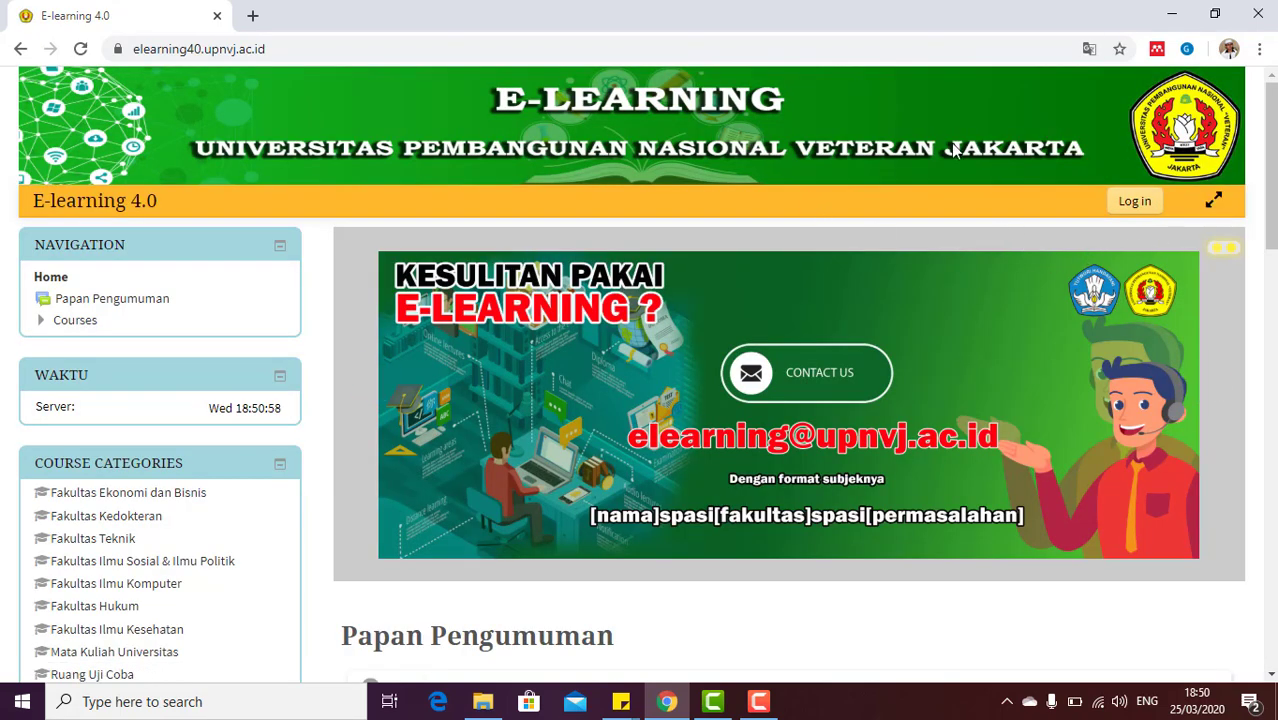
pyautogui.click(1135, 201)
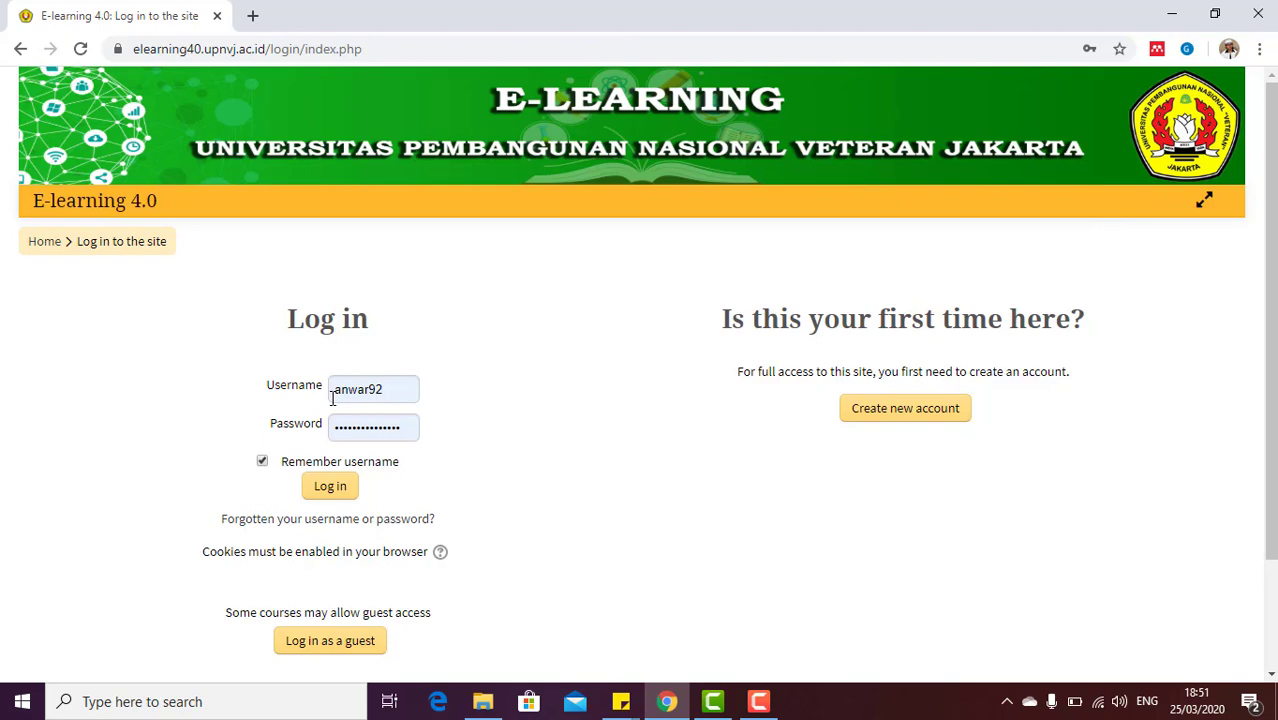
pyautogui.click(333, 483)
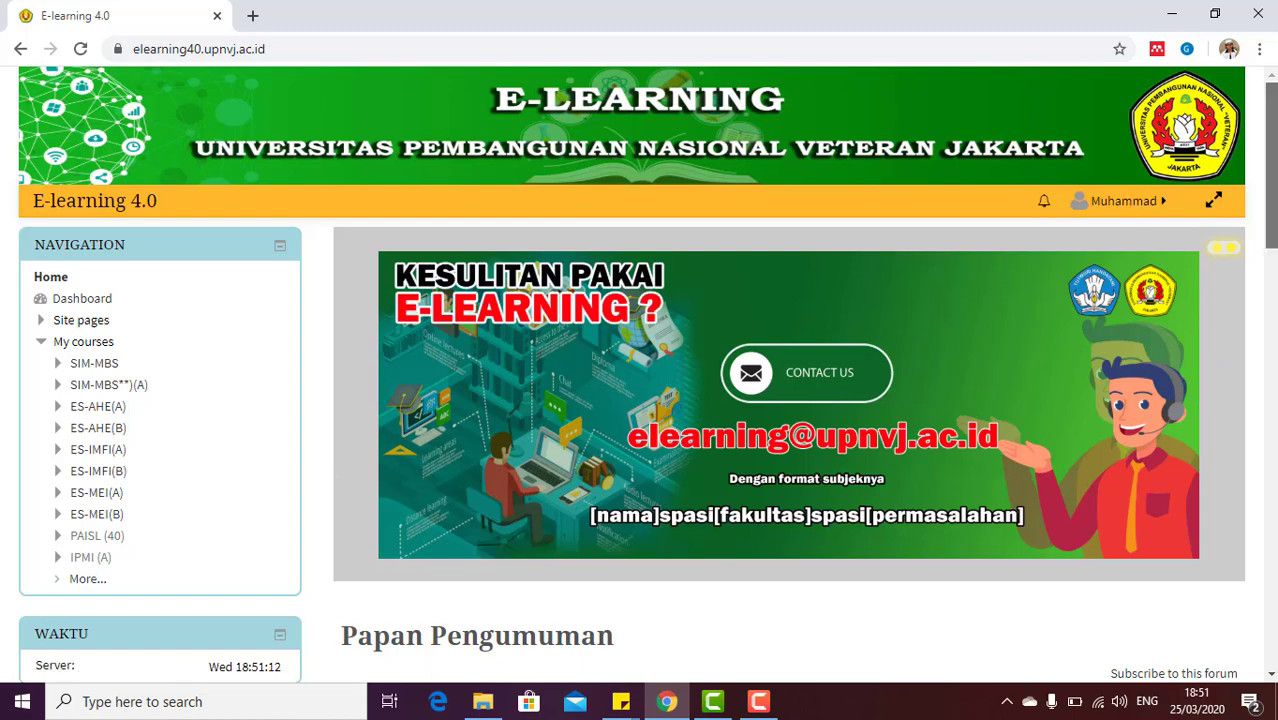
# Open the course Mikro Ekonomi Islam (A) from the list of enrolled courses
pyautogui.scroll(-3, 640, 380)
pyautogui.scroll(-2, 640, 380)
pyautogui.moveTo(1273, 303); pyautogui.dragTo(1276, 205)
pyautogui.scroll(-5, 1276, 210)
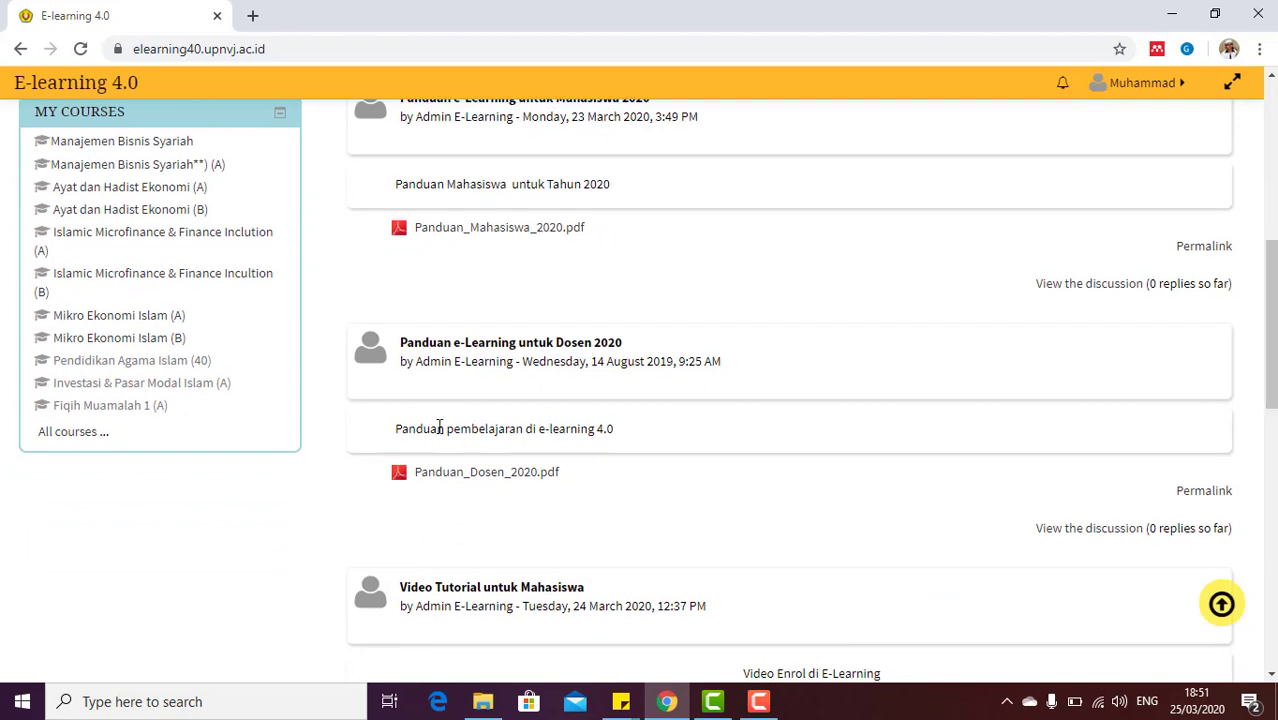
pyautogui.click(113, 318)
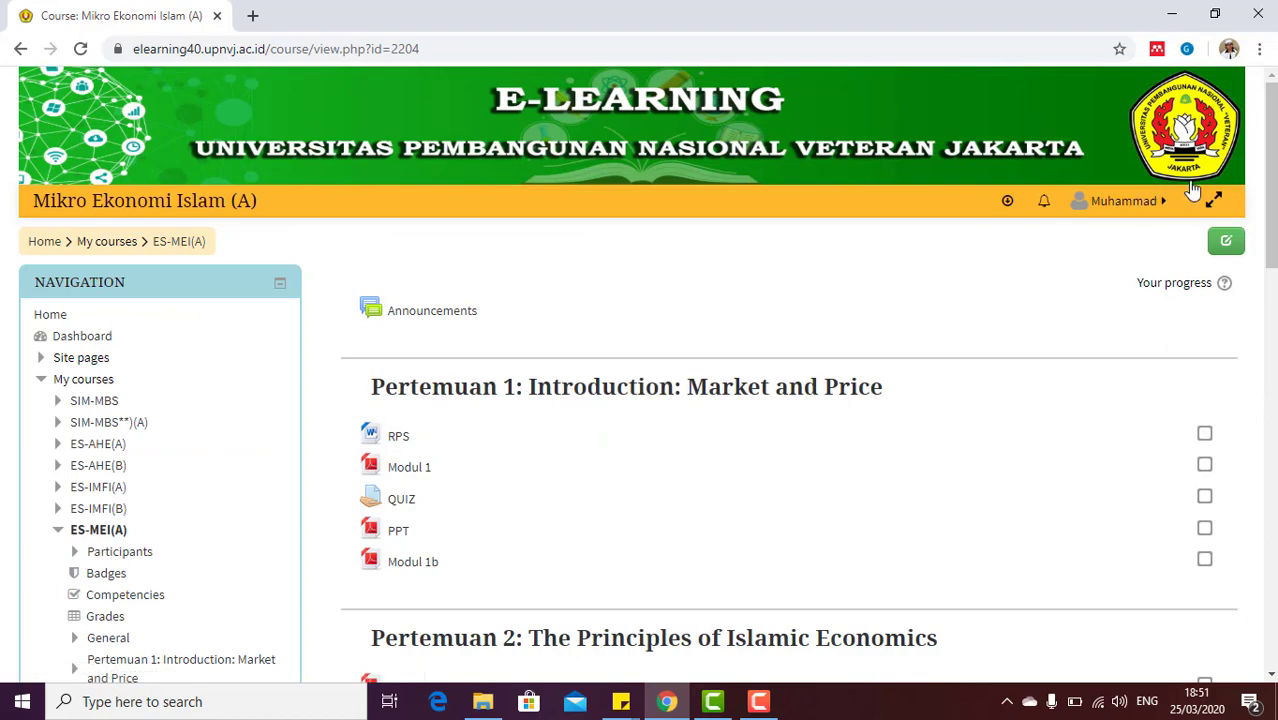
# Look over the course's meeting sections through Pertemuan 8: UTS and turn on editing for the course page
pyautogui.moveTo(1275, 188); pyautogui.dragTo(1275, 585)
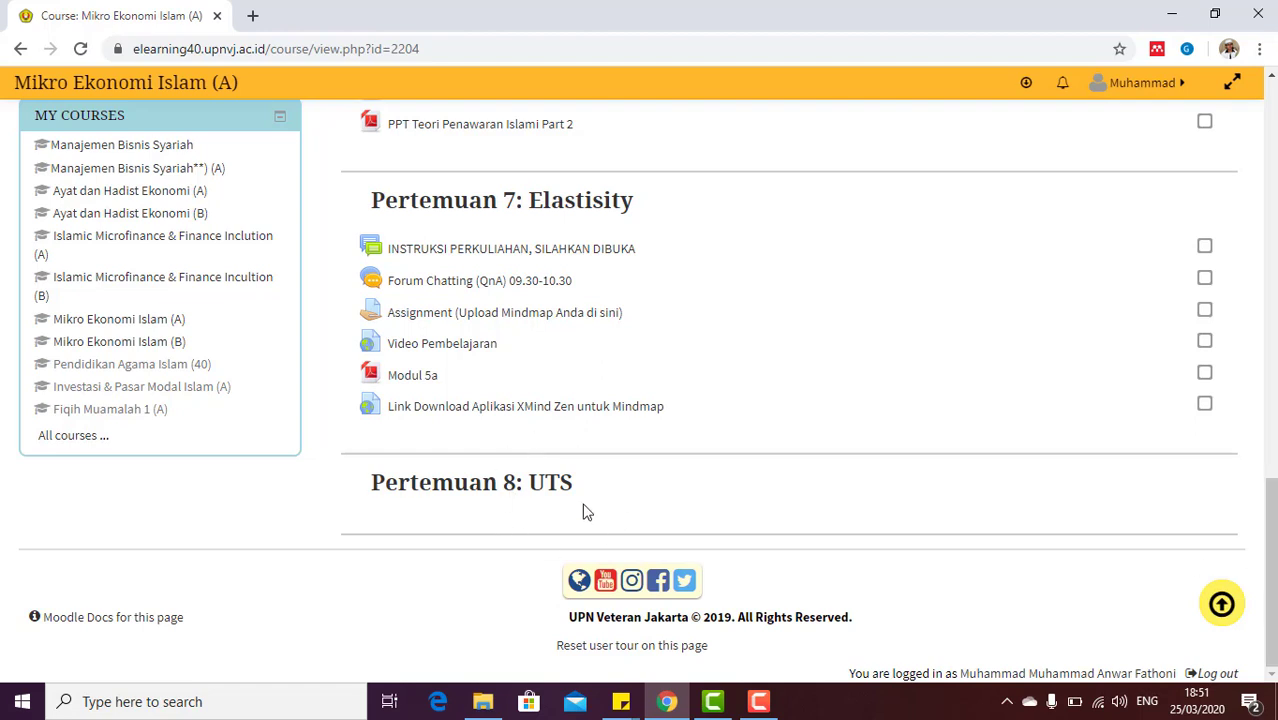
pyautogui.moveTo(1273, 585); pyautogui.dragTo(1276, 551)
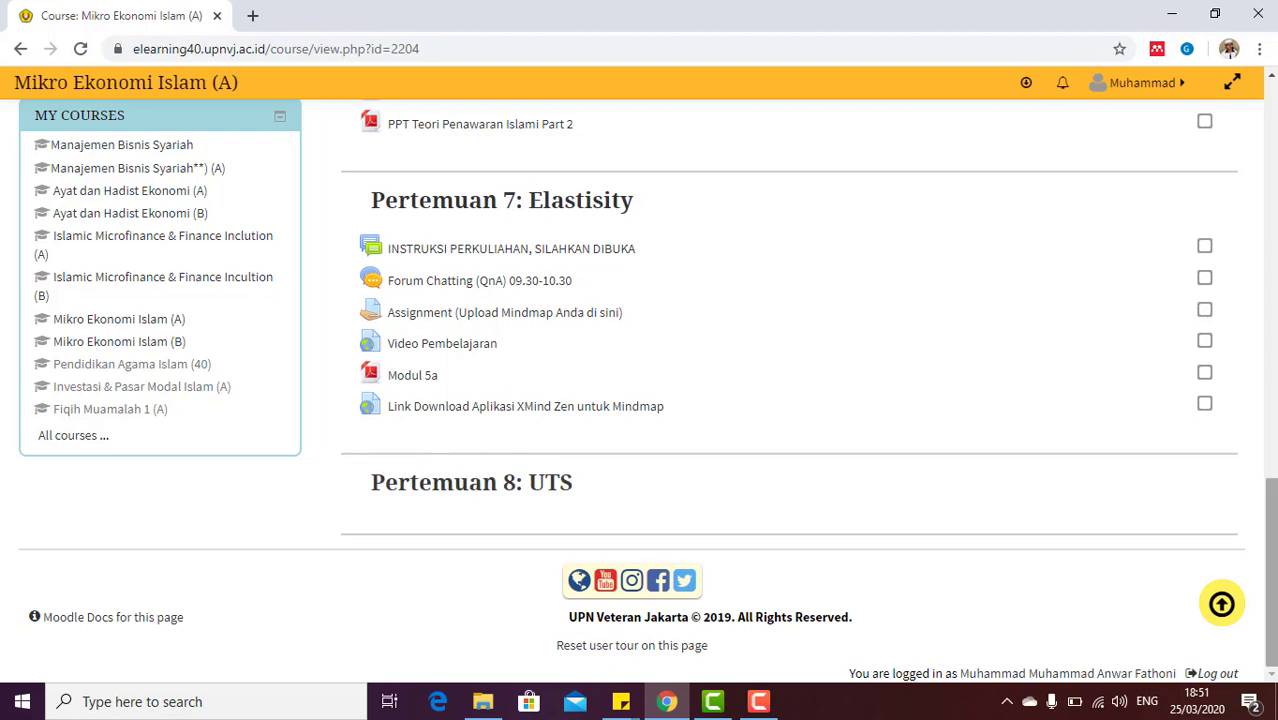
pyautogui.moveTo(1274, 570); pyautogui.dragTo(1274, 172)
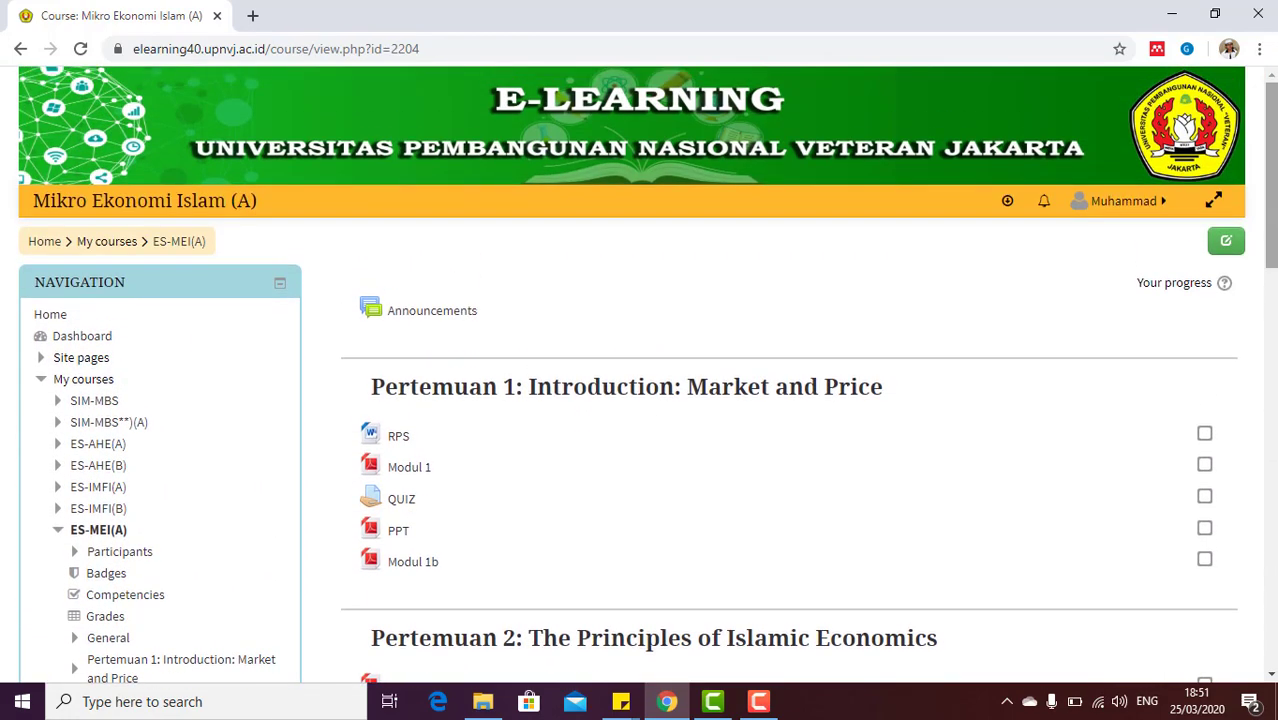
pyautogui.click(1228, 243)
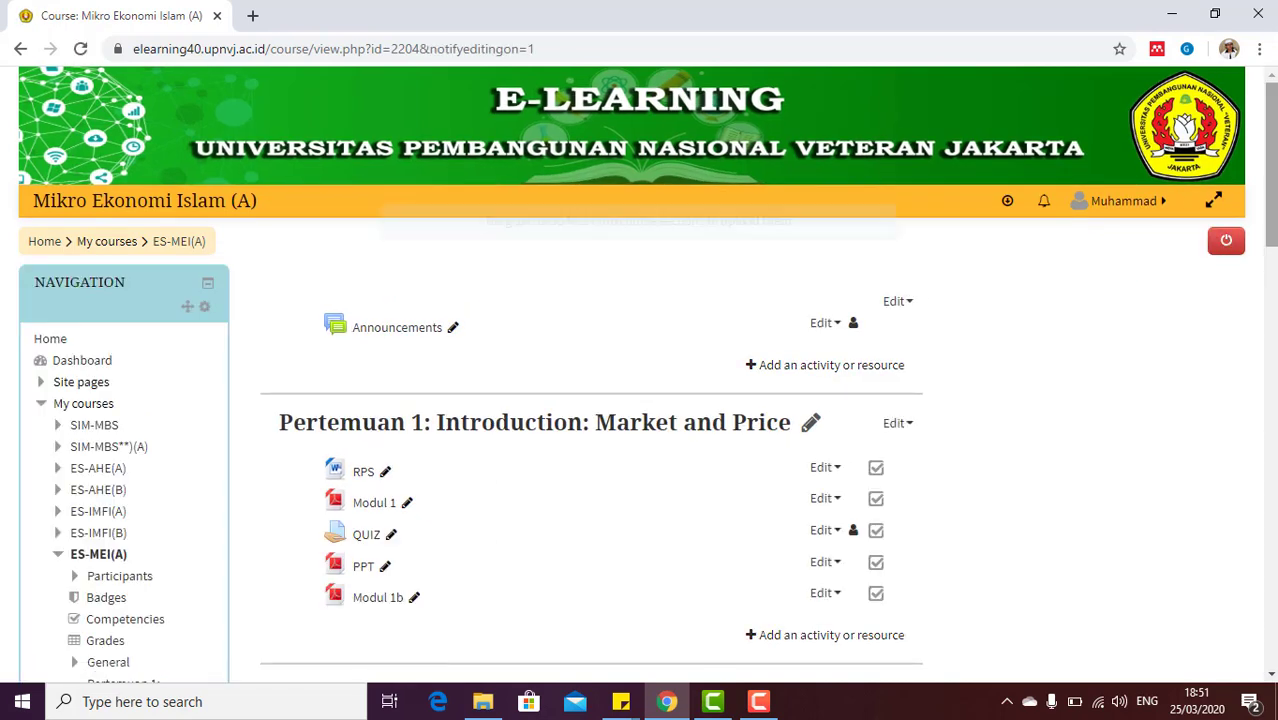
# Add 2 new topic sections at the end of the course, below Pertemuan 8: UTS
pyautogui.scroll(-7, 640, 400)
pyautogui.scroll(-5, 640, 400)
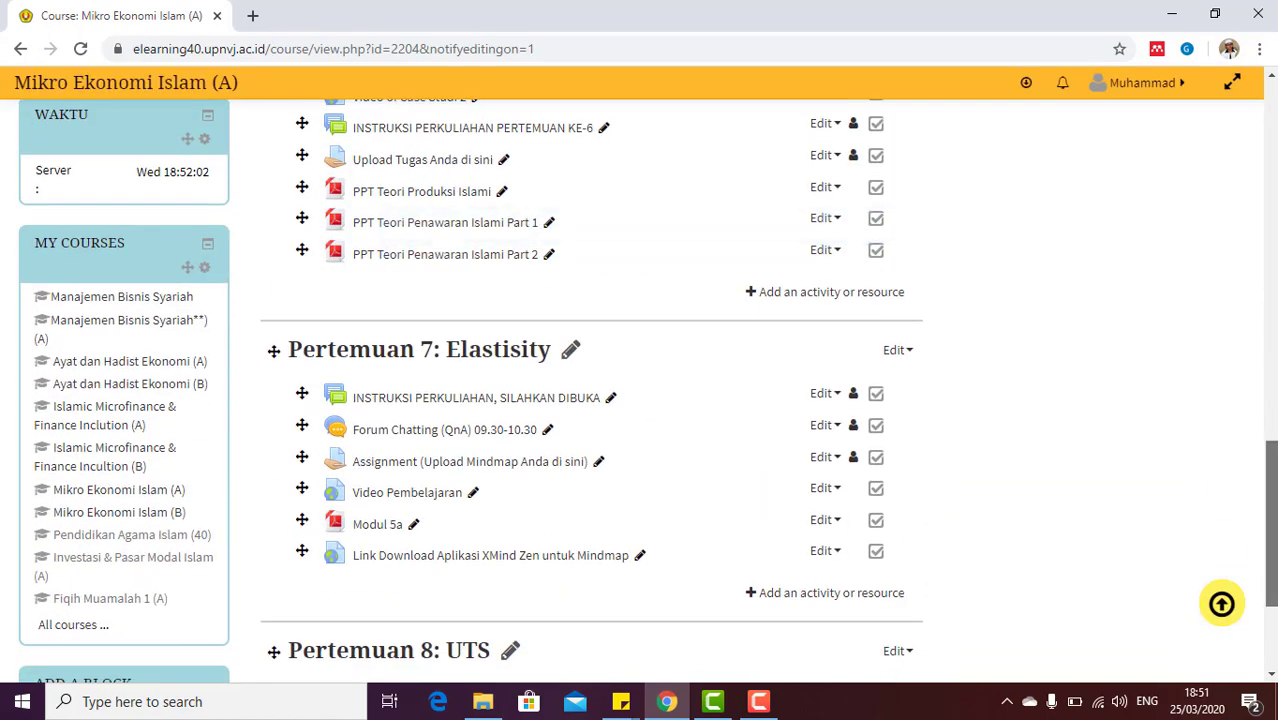
pyautogui.scroll(-3, 1183, 537)
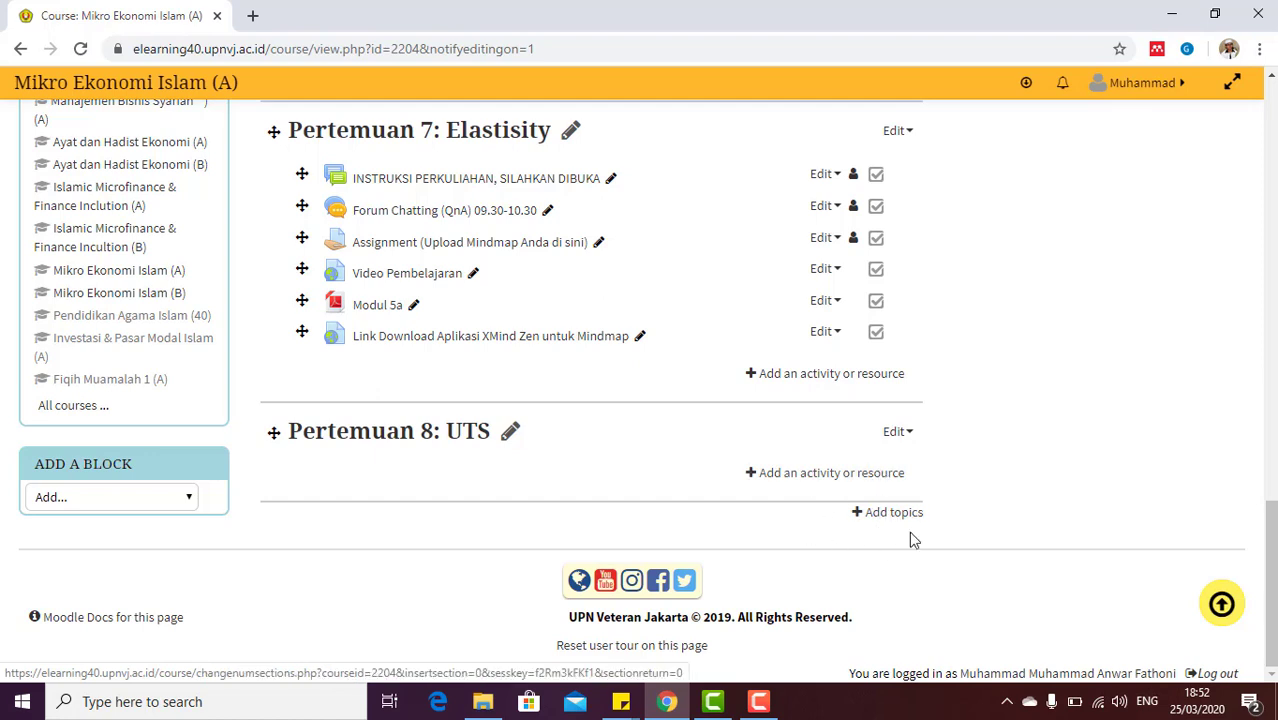
pyautogui.click(893, 513)
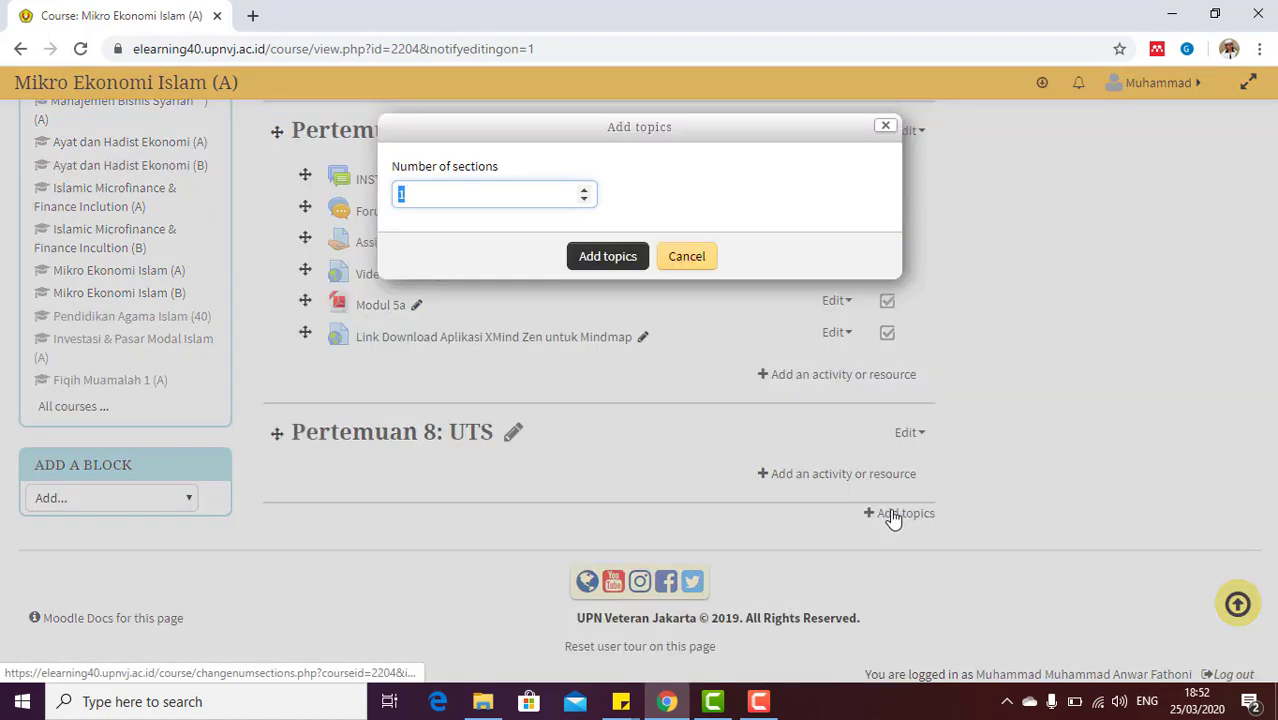
pyautogui.click(460, 192)
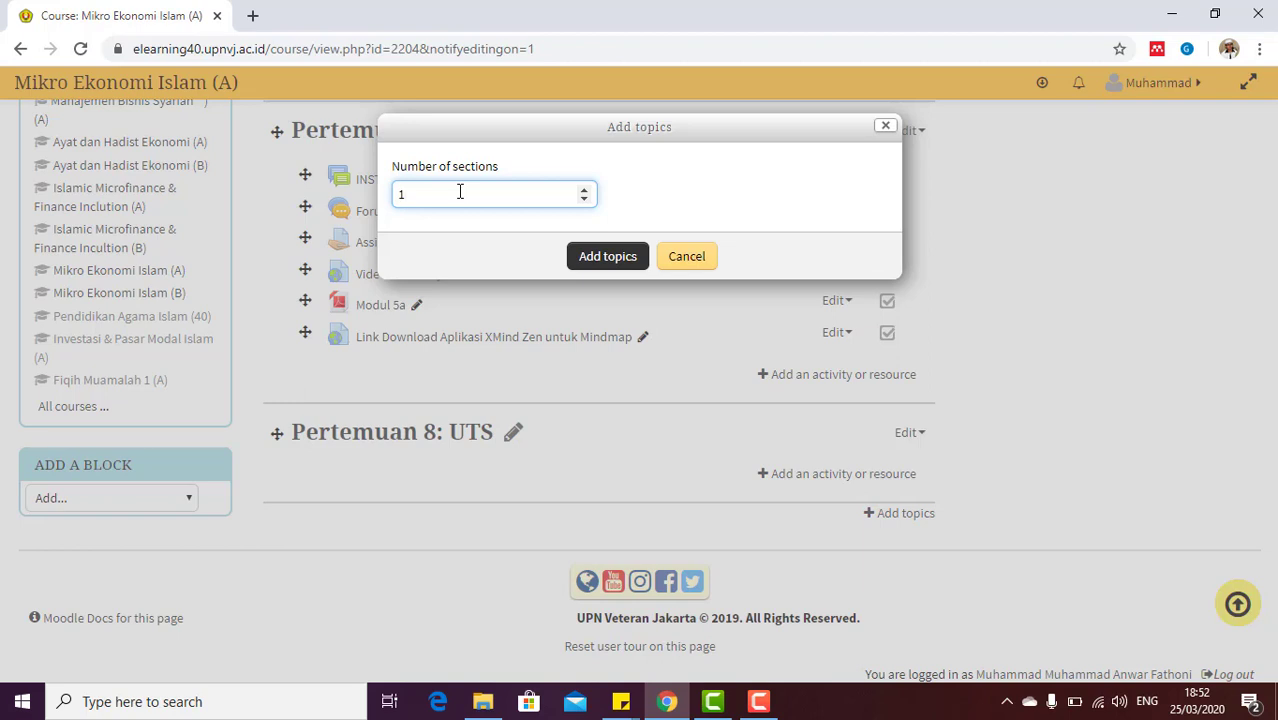
pyautogui.click(585, 194)
pyautogui.click(606, 257)
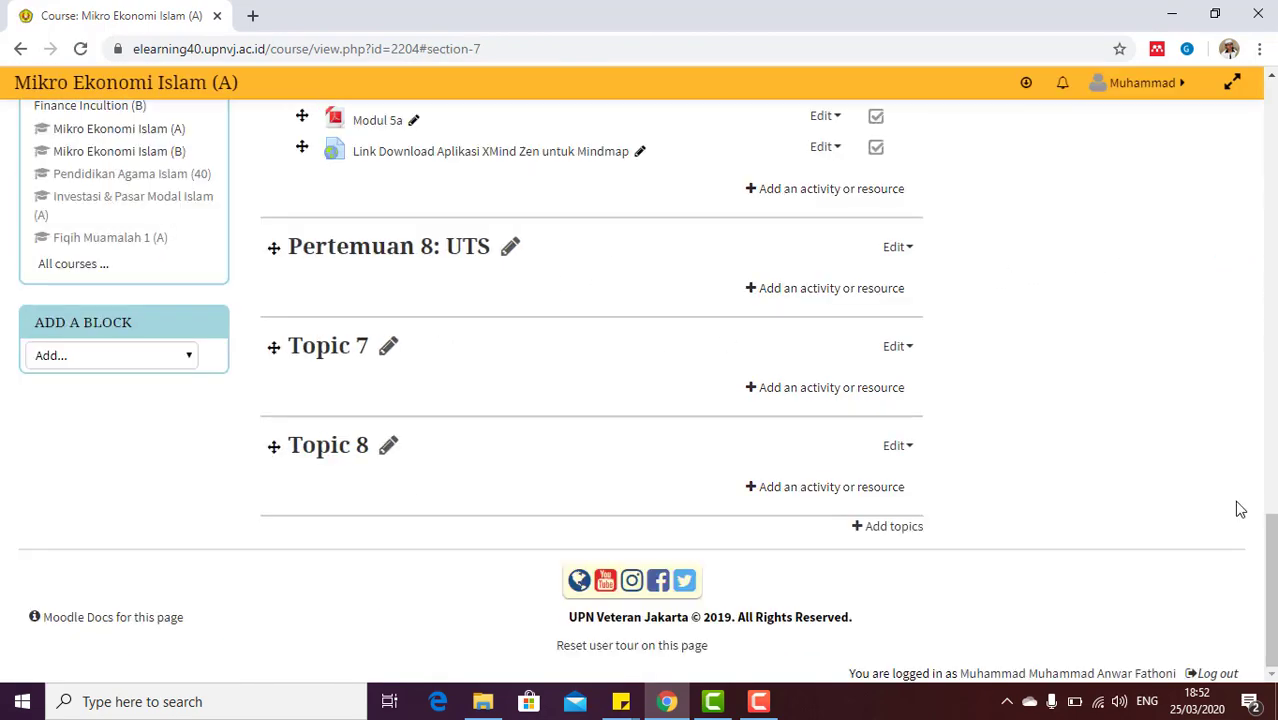
# Rename the Topic 7 section as "Pertemuan 9: Market Mechanism in Islamic Perspective"
pyautogui.click(389, 350)
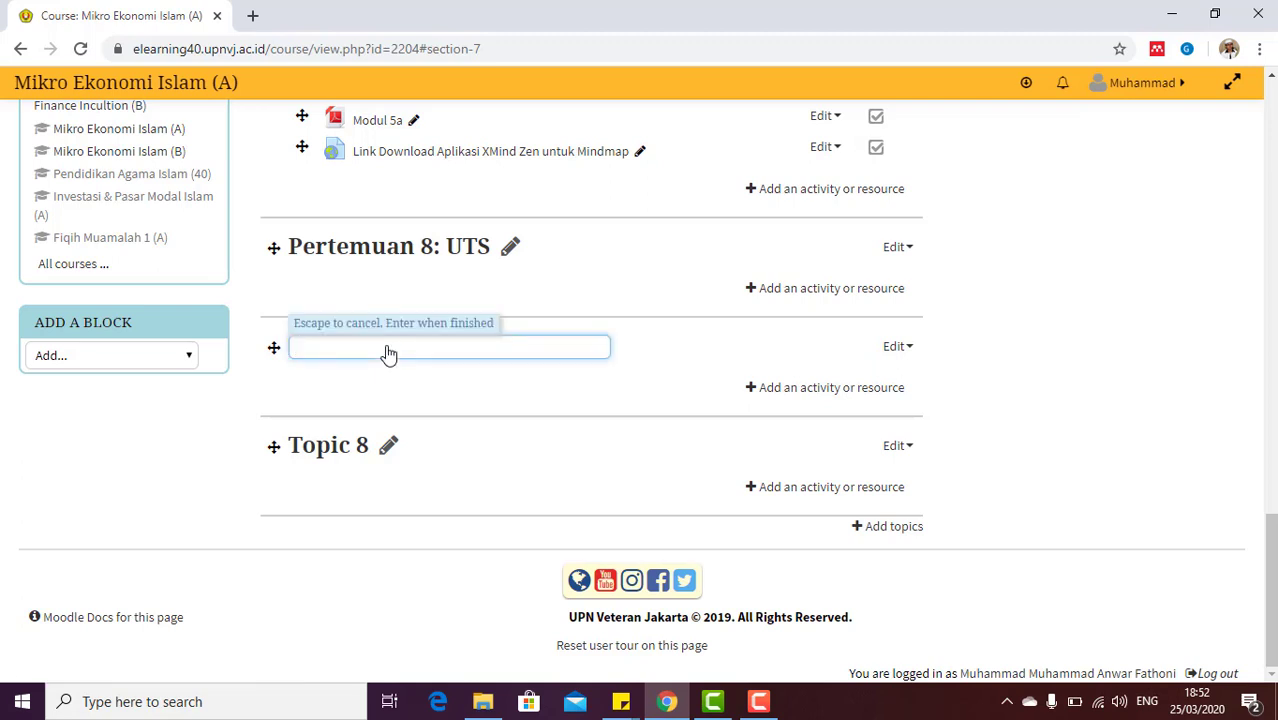
pyautogui.write('Pertemuan 9: Market Mechanism')
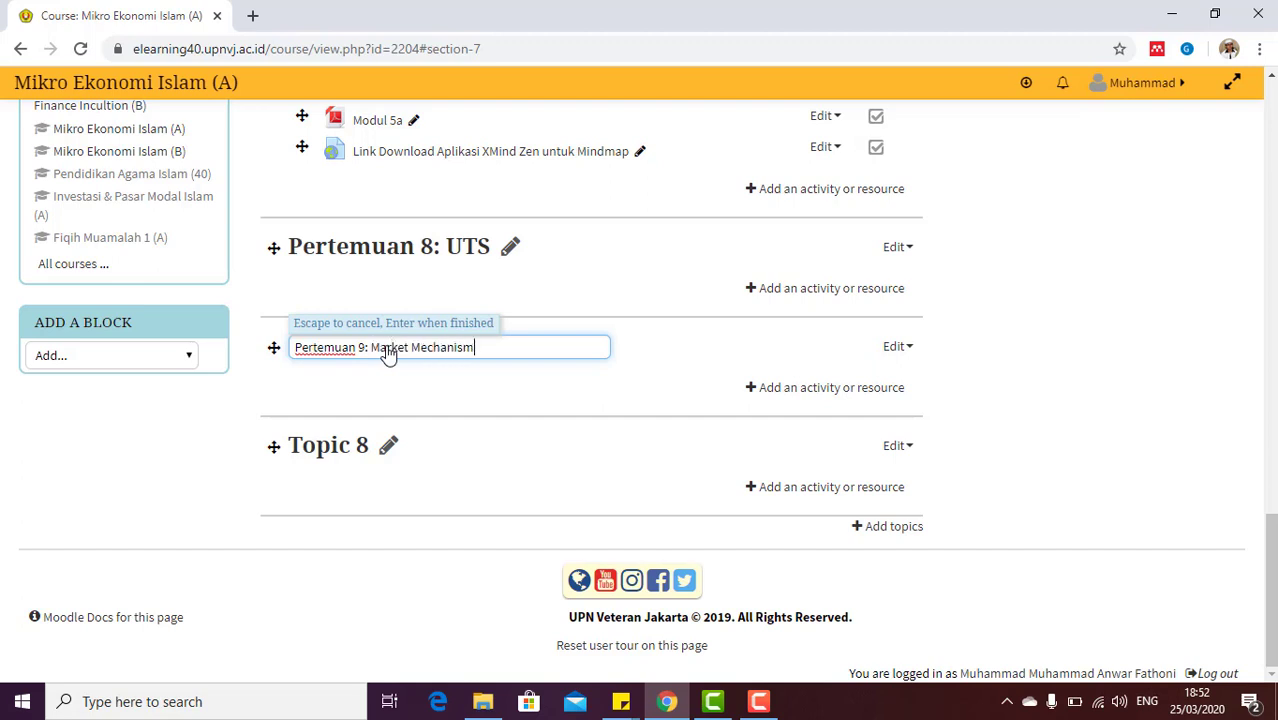
pyautogui.write(' in Islamic Perspective')
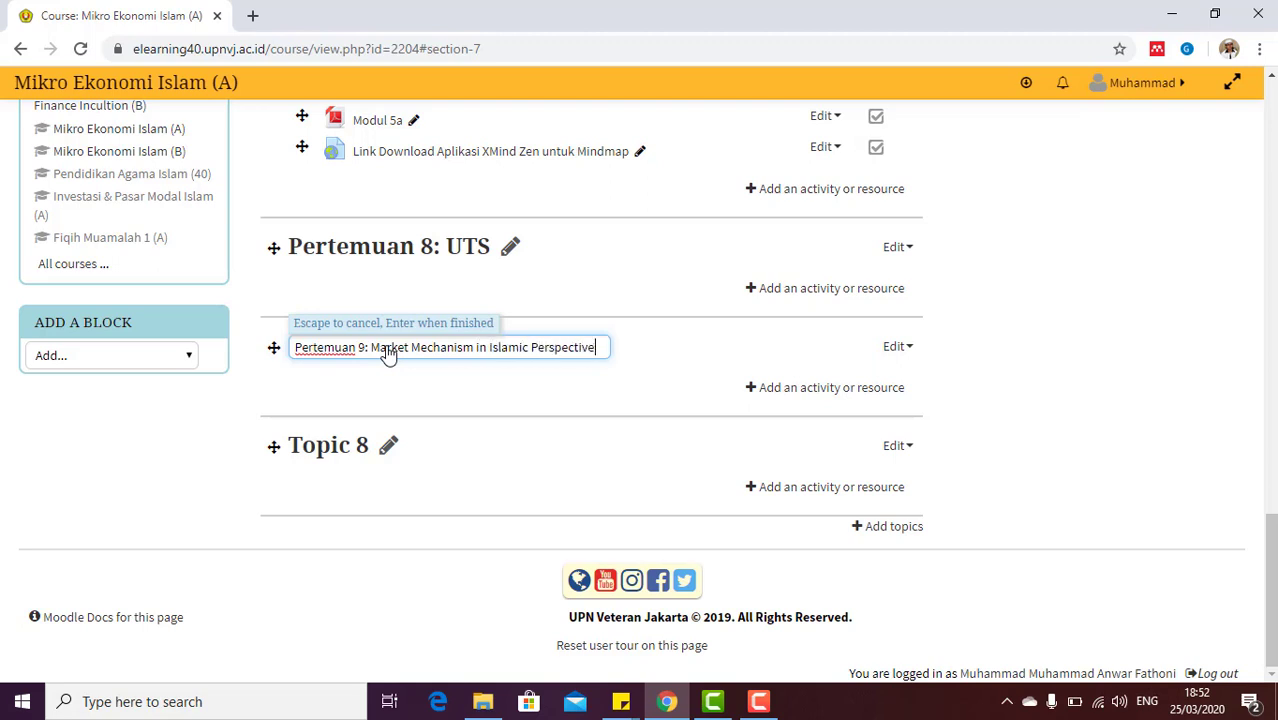
pyautogui.press('Return')
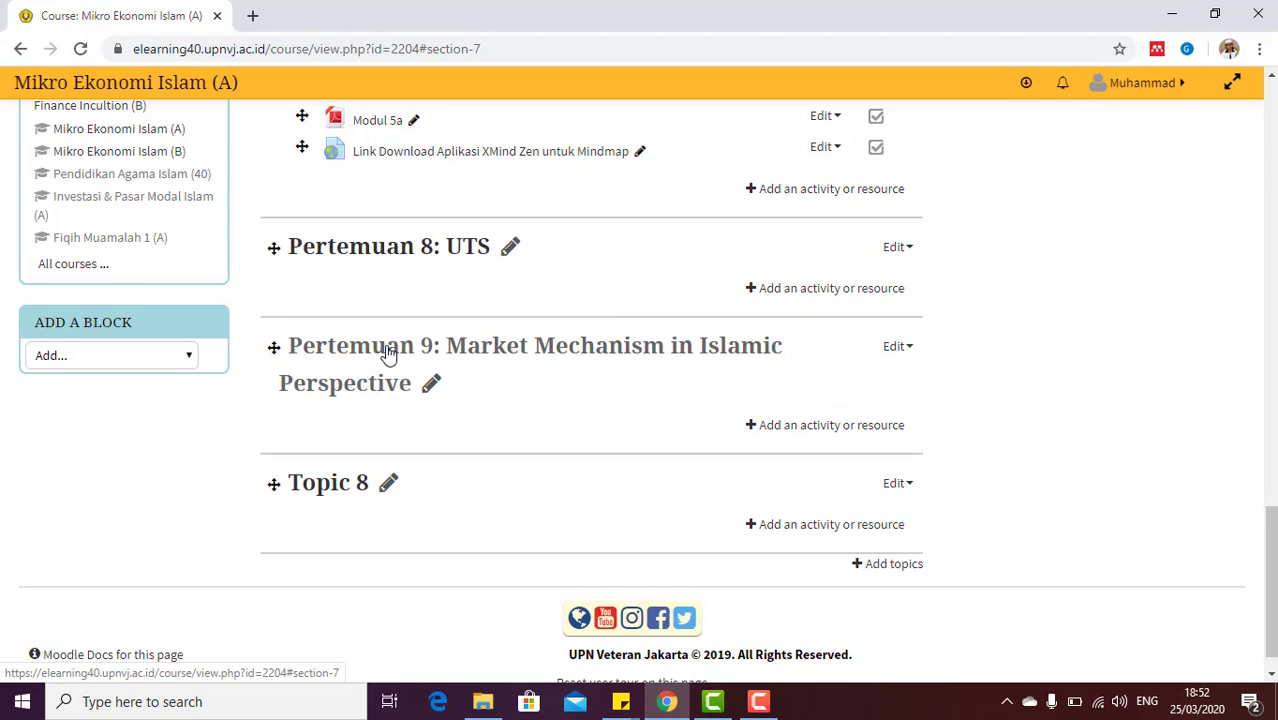
pyautogui.click(431, 384)
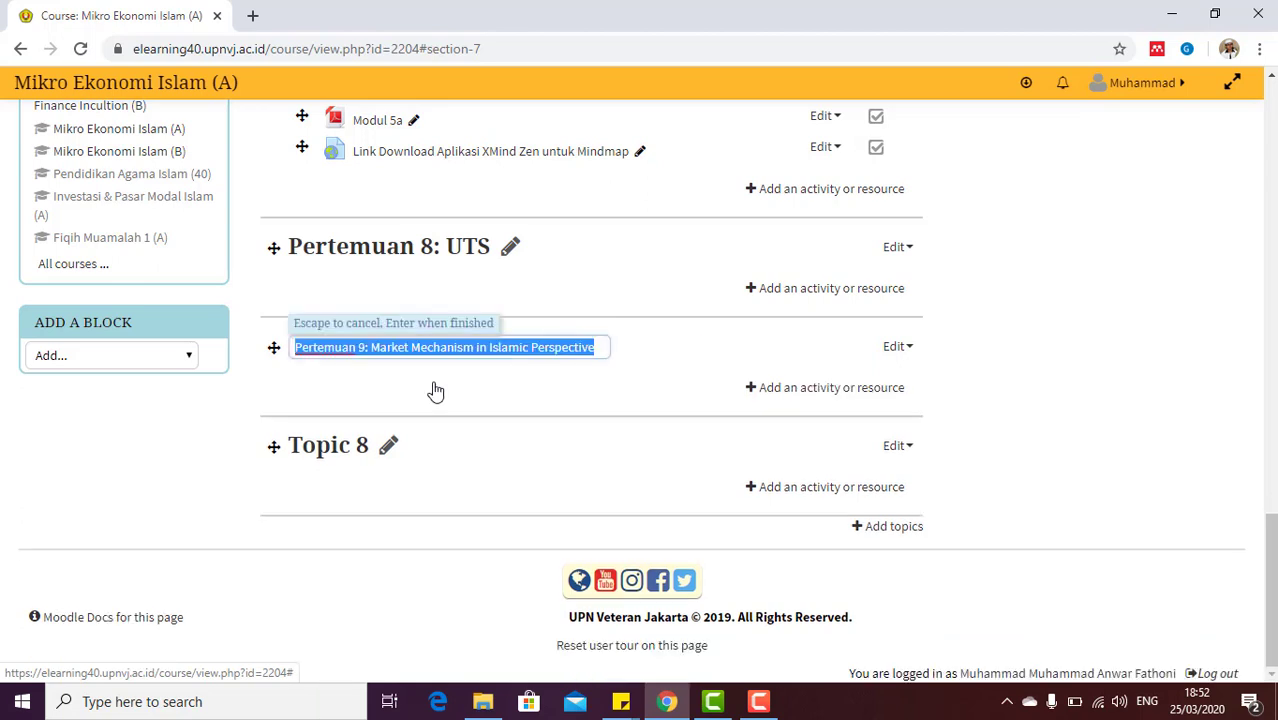
pyautogui.click(602, 346)
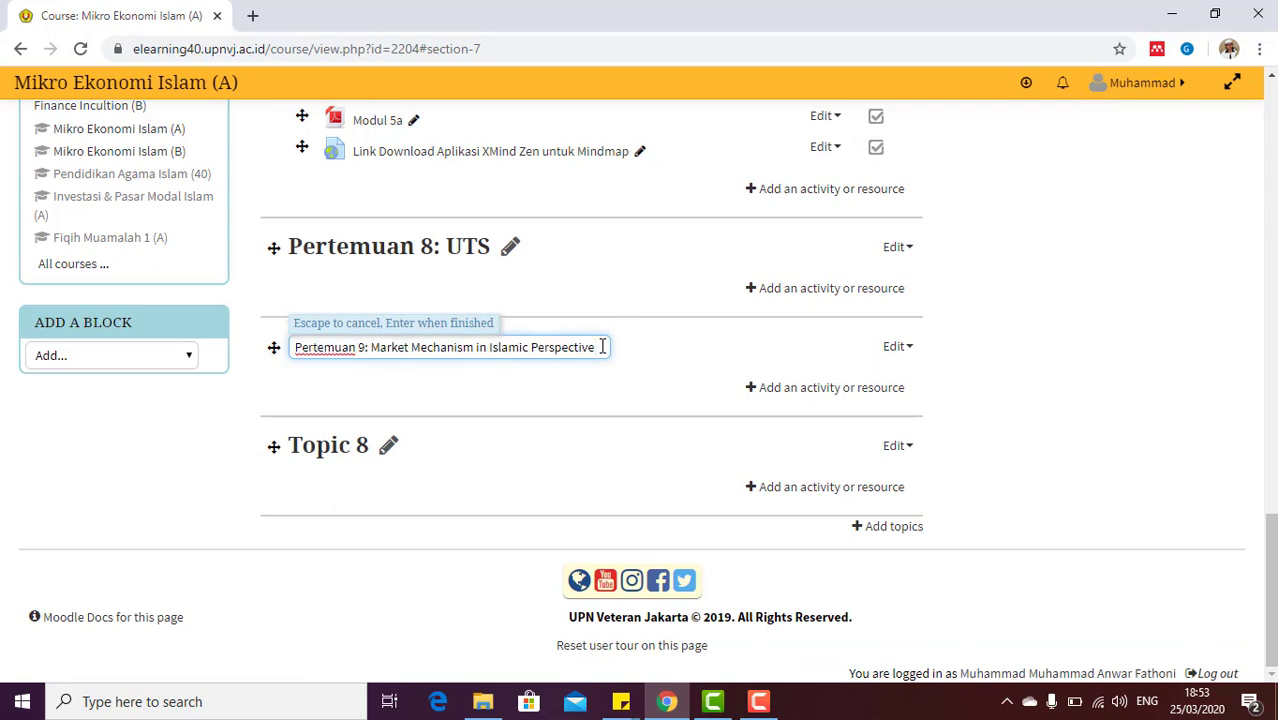
pyautogui.press('Return')
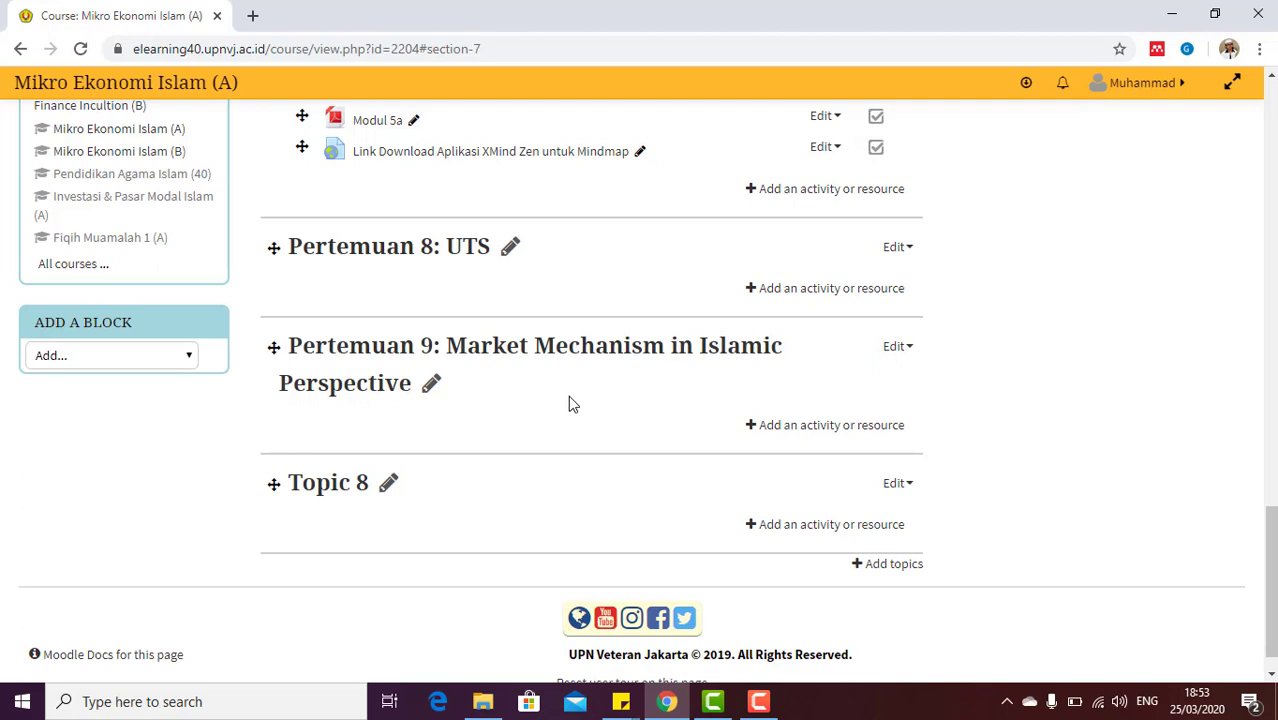
pyautogui.click(801, 426)
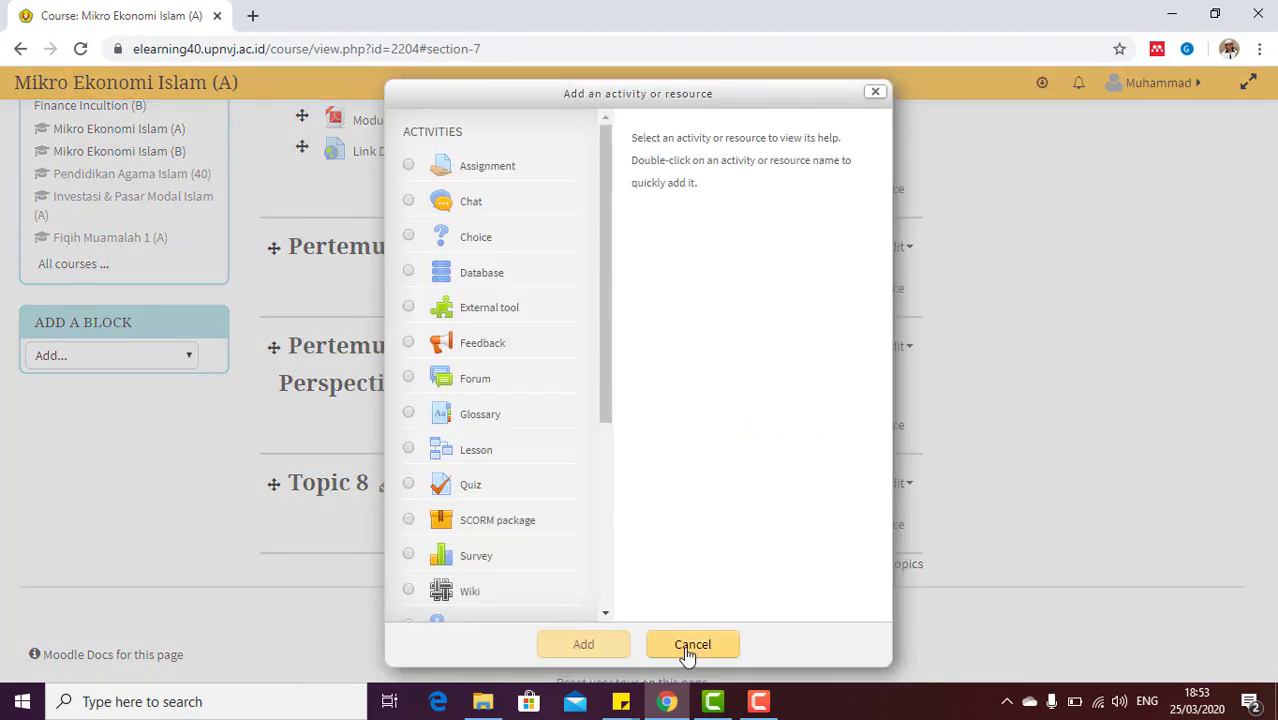
pyautogui.click(687, 652)
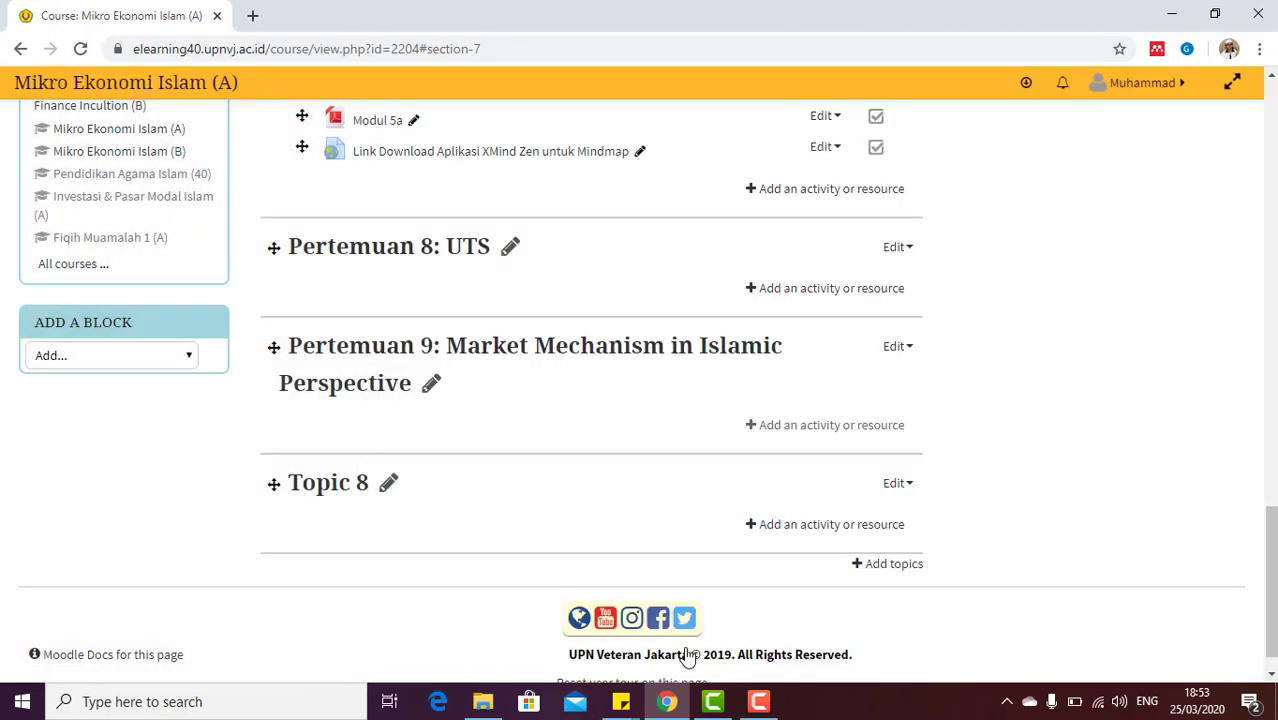
pyautogui.click(816, 434)
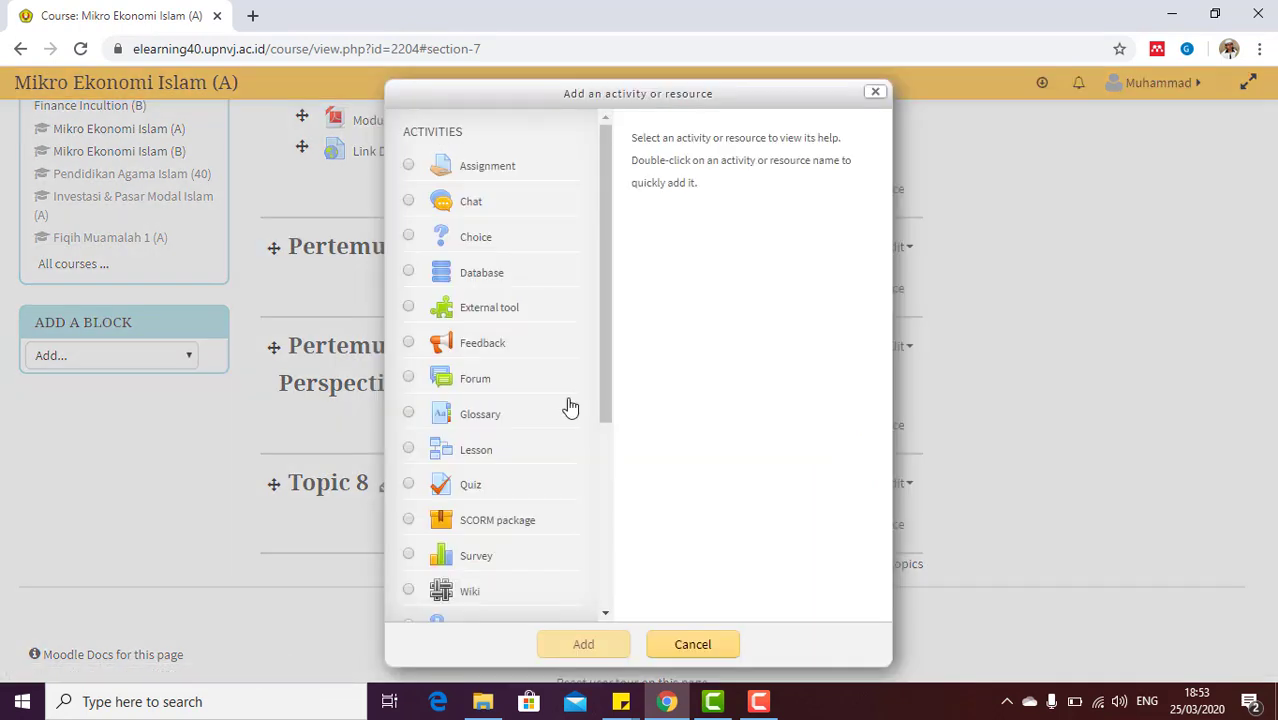
pyautogui.click(409, 379)
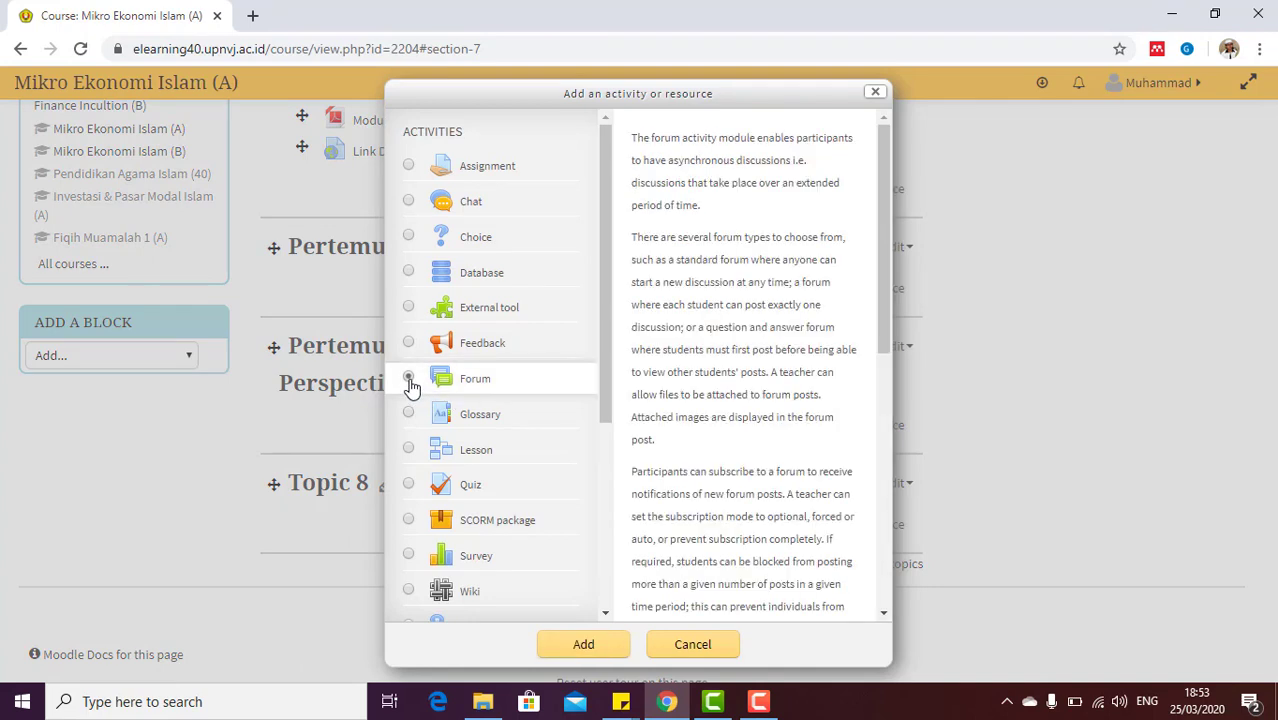
pyautogui.click(585, 646)
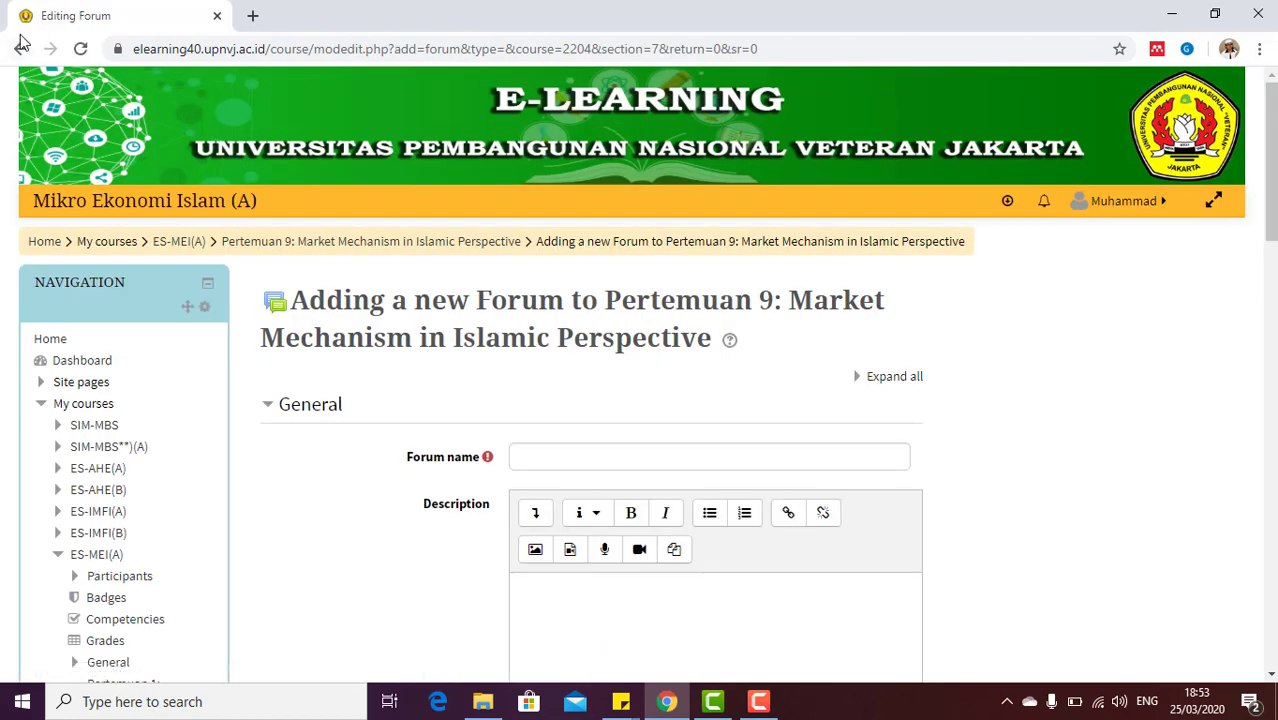
pyautogui.click(20, 50)
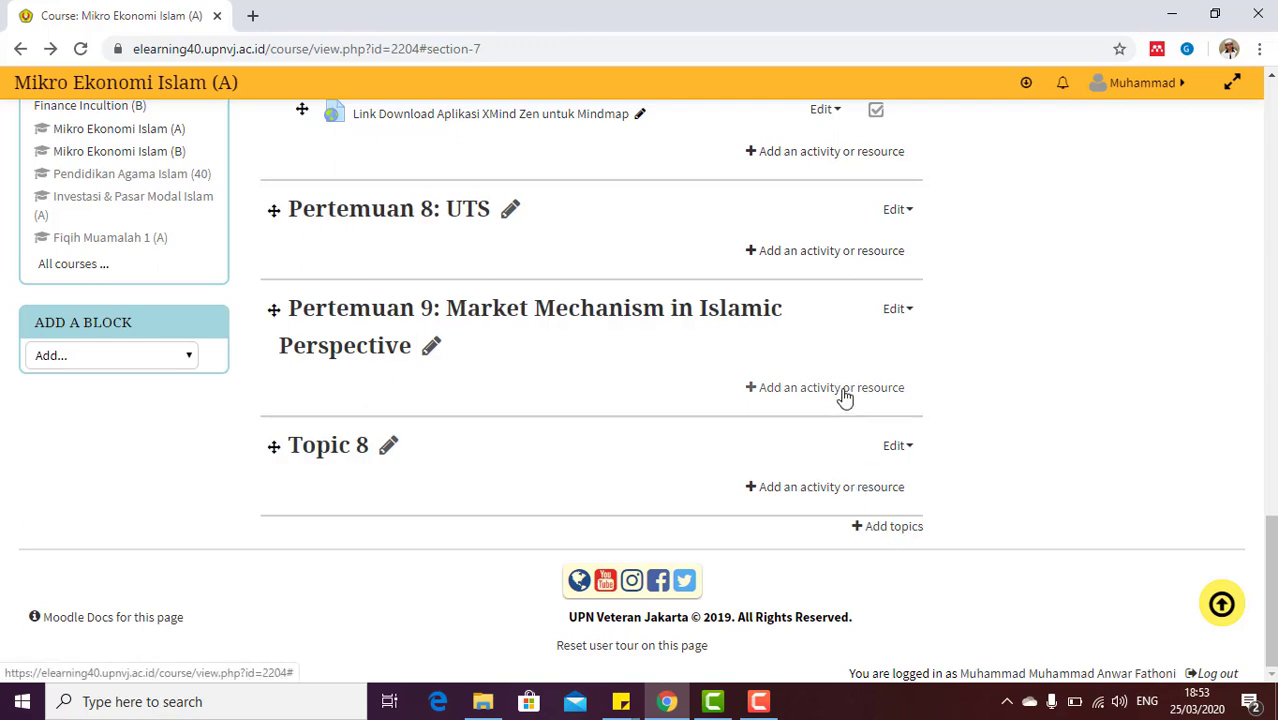
# Add a Forum activity to the Pertemuan 9 section
pyautogui.click(831, 388)
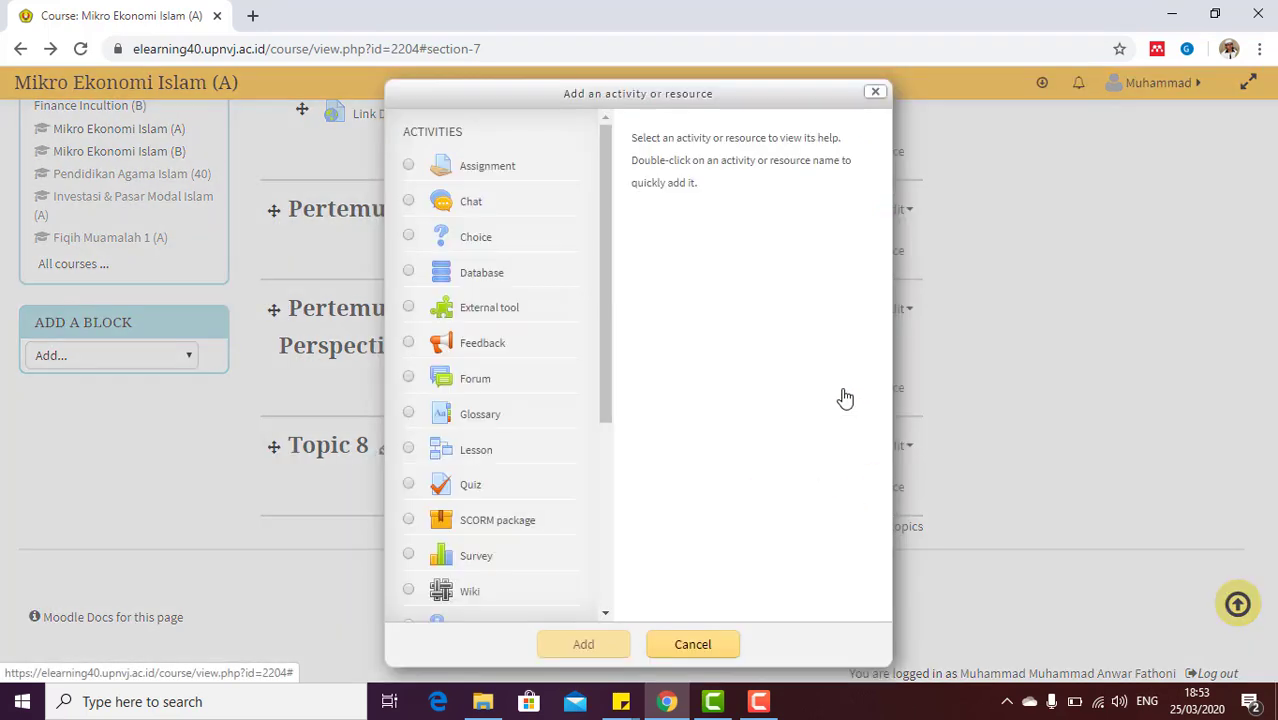
pyautogui.click(408, 380)
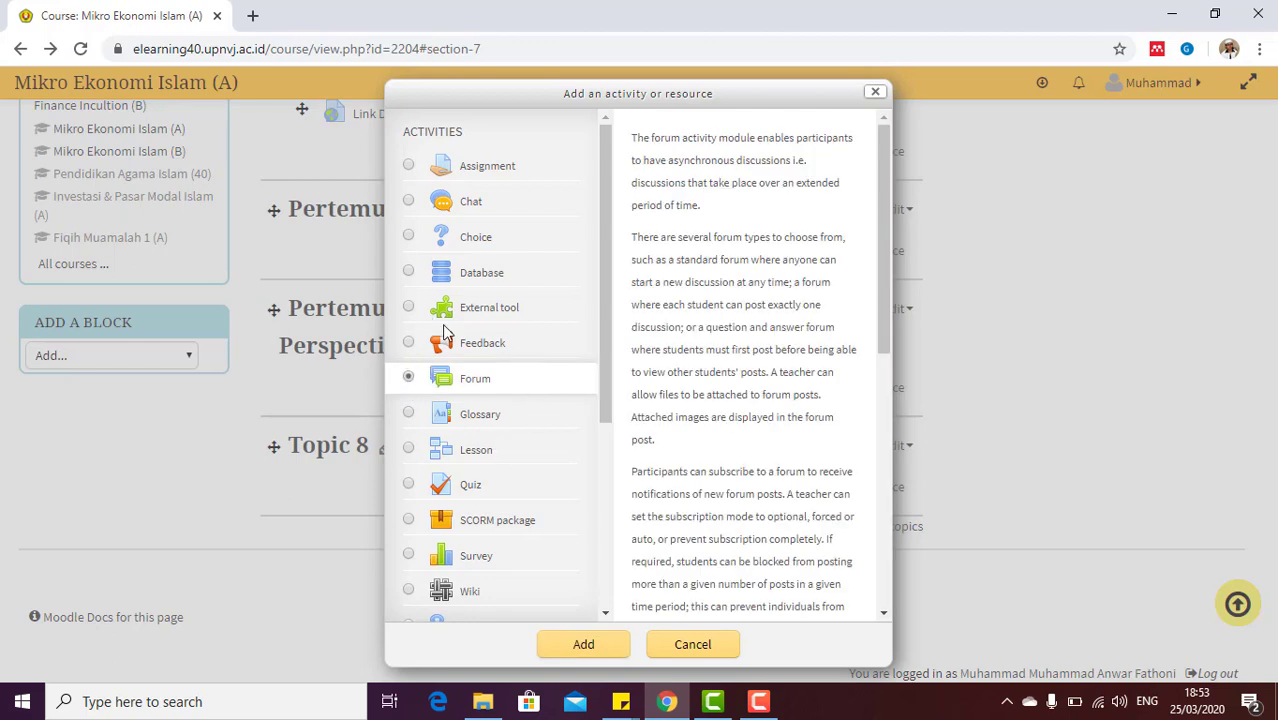
pyautogui.click(583, 645)
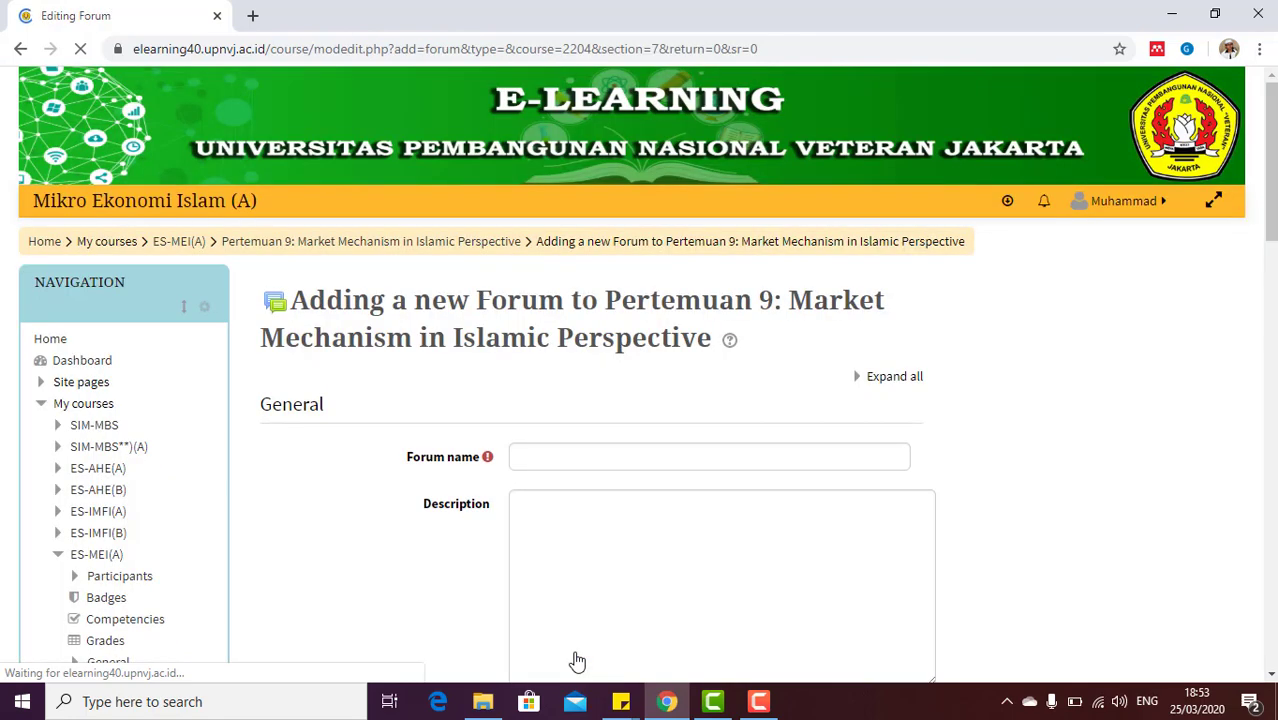
# Name the forum "INSTRUKSI PERKULIAHAN" and fill its description with the lecture instructions copied from Sticky Notes, removing an extra blank line above NOTE
pyautogui.click(567, 458)
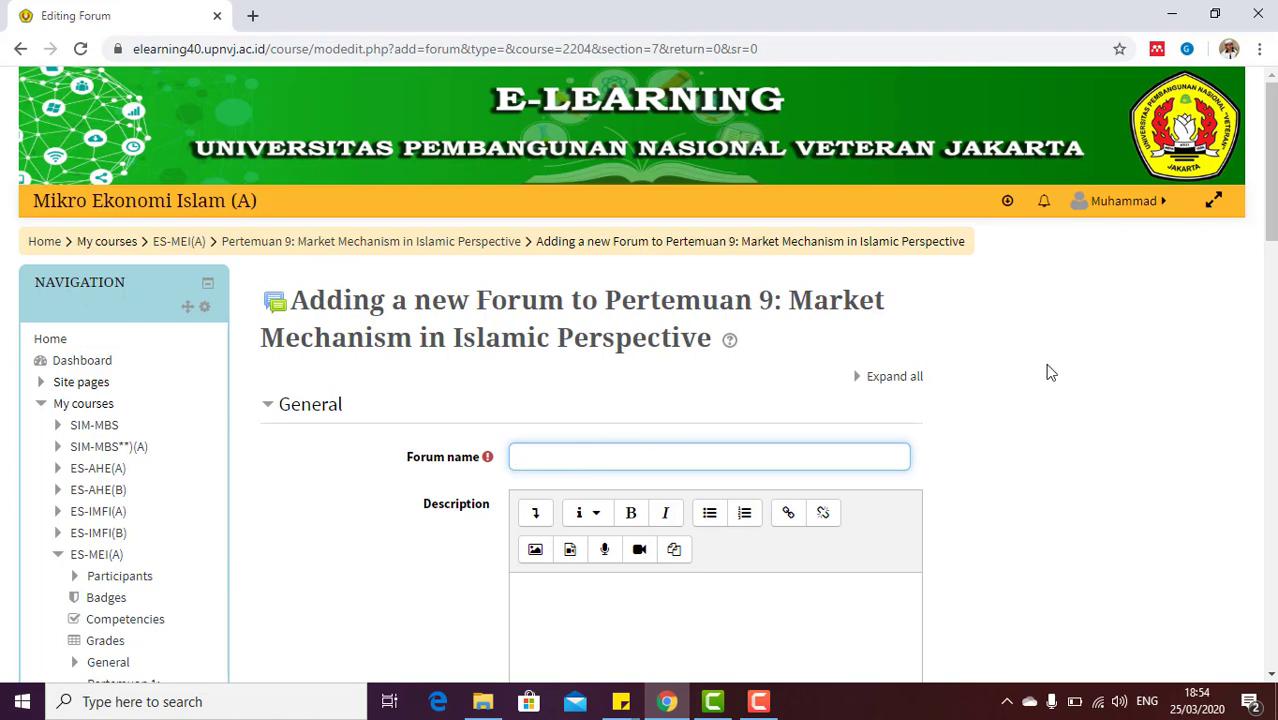
pyautogui.write('INSTRUKSI PERKULIAHAN')
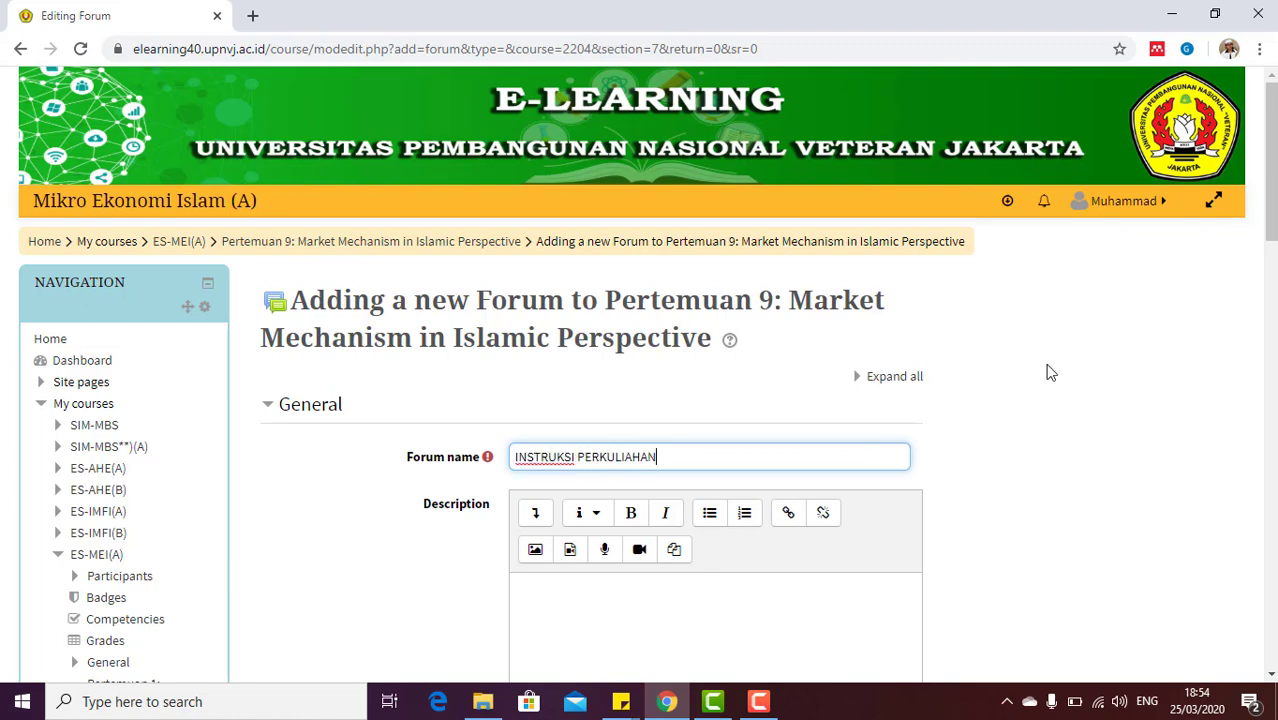
pyautogui.click(665, 606)
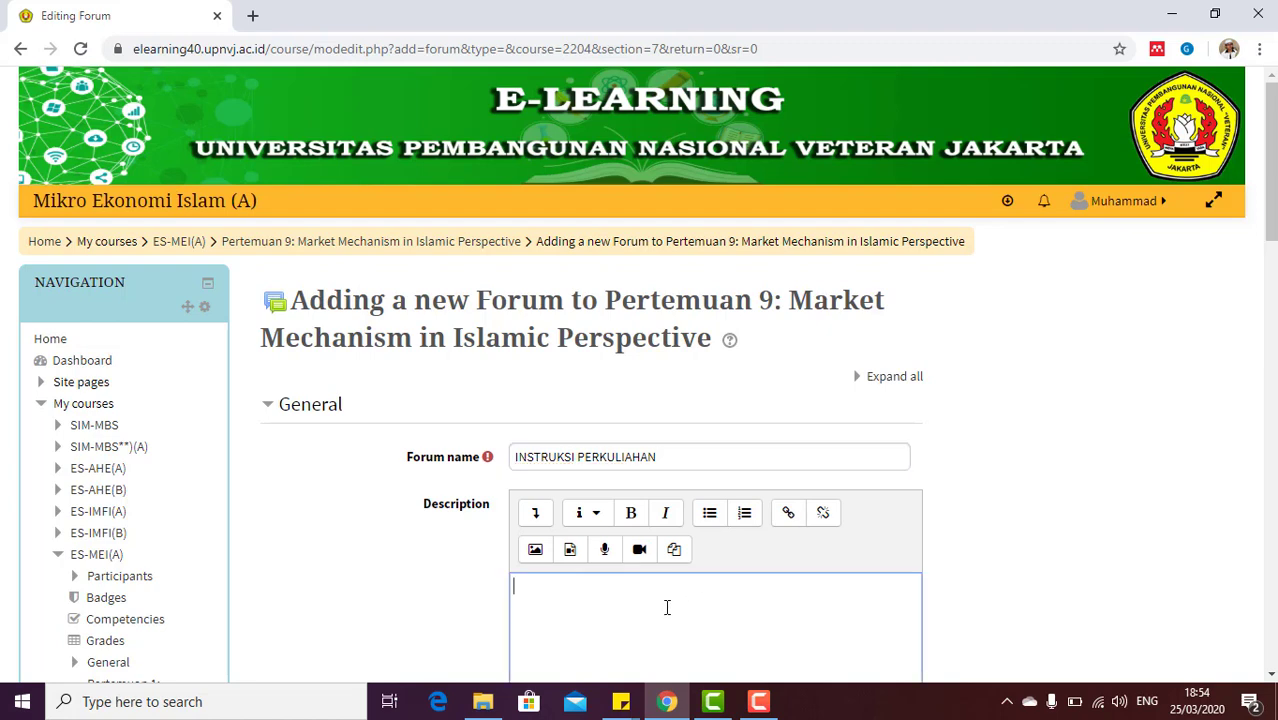
pyautogui.scroll(-2, 665, 606)
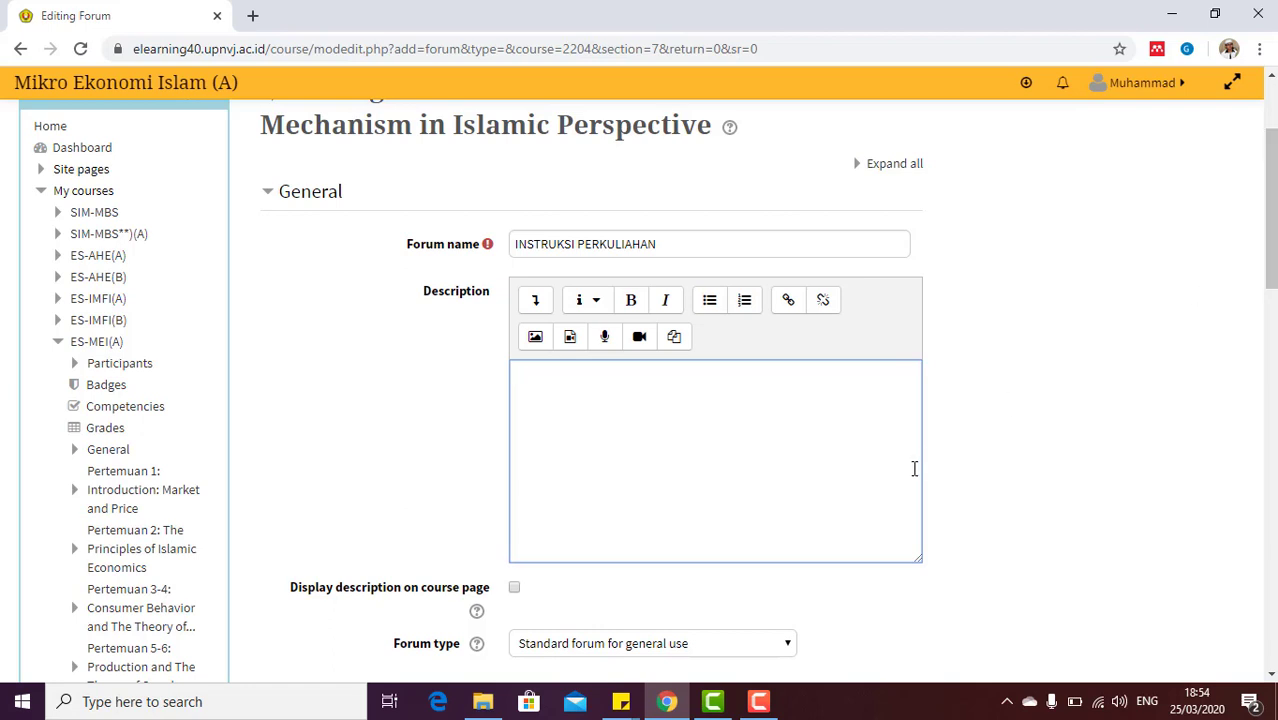
pyautogui.click(627, 700)
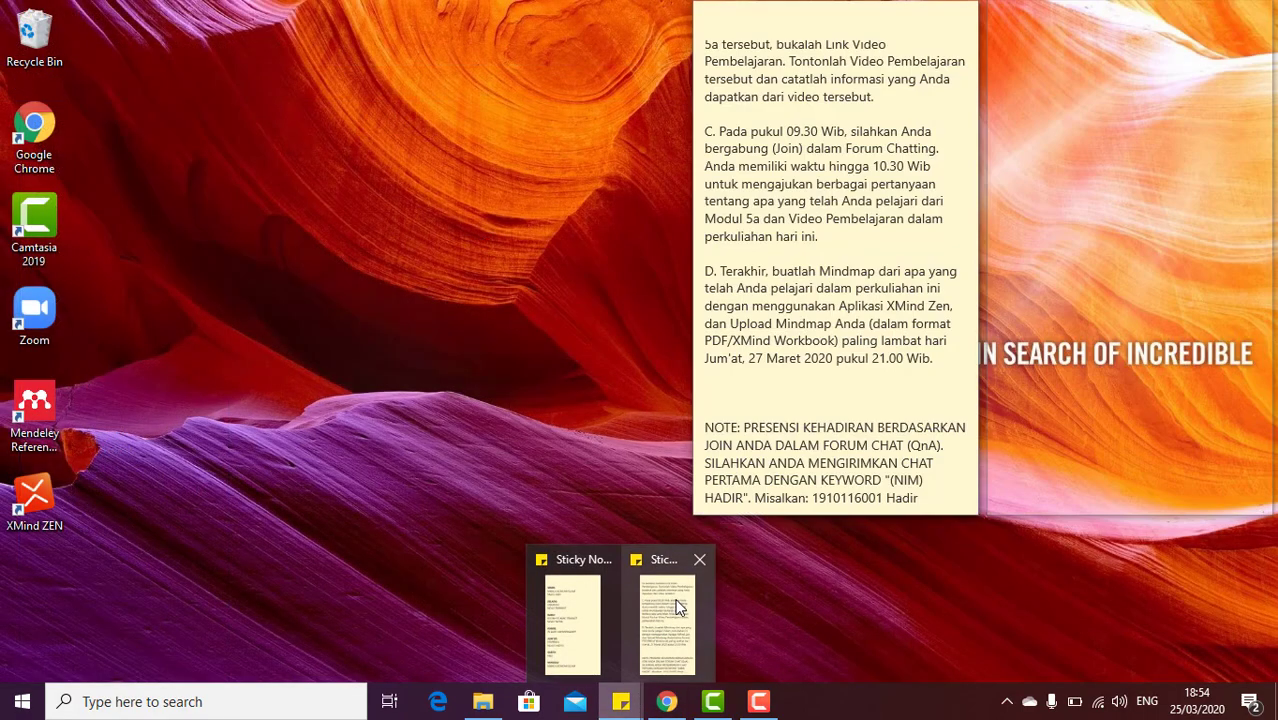
pyautogui.click(600, 610)
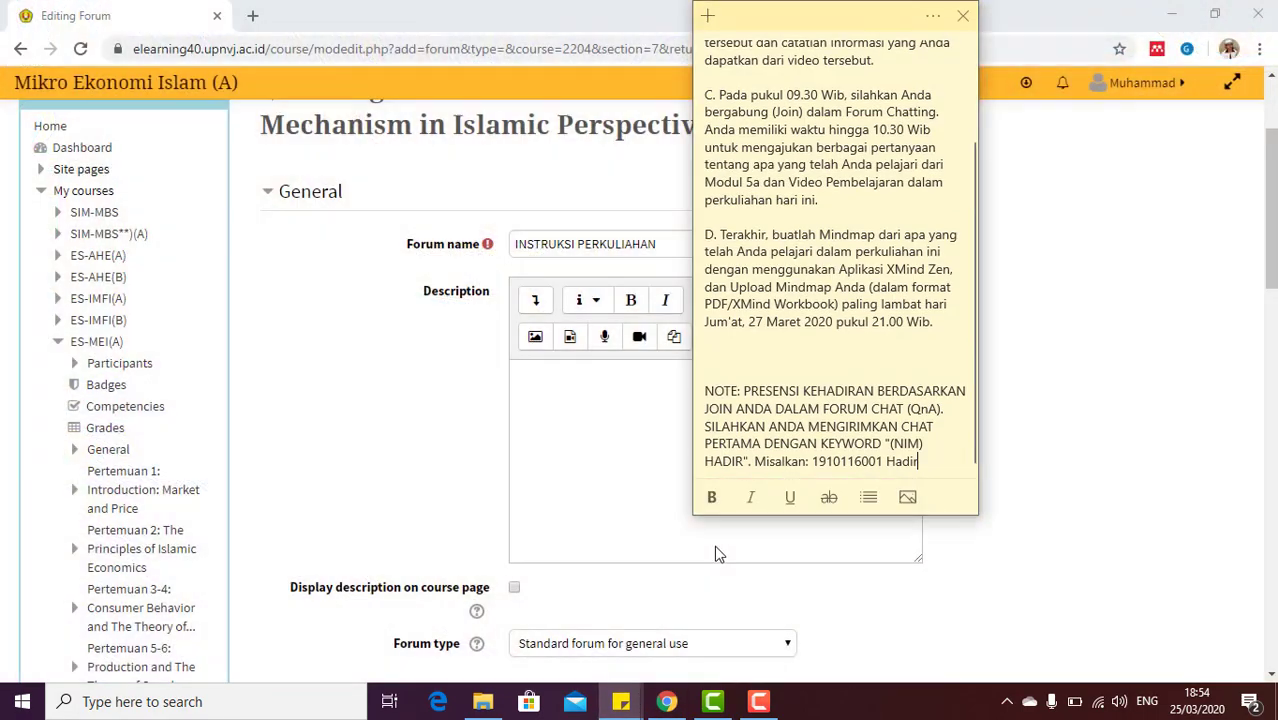
pyautogui.hotkey('ctrl', 'a')
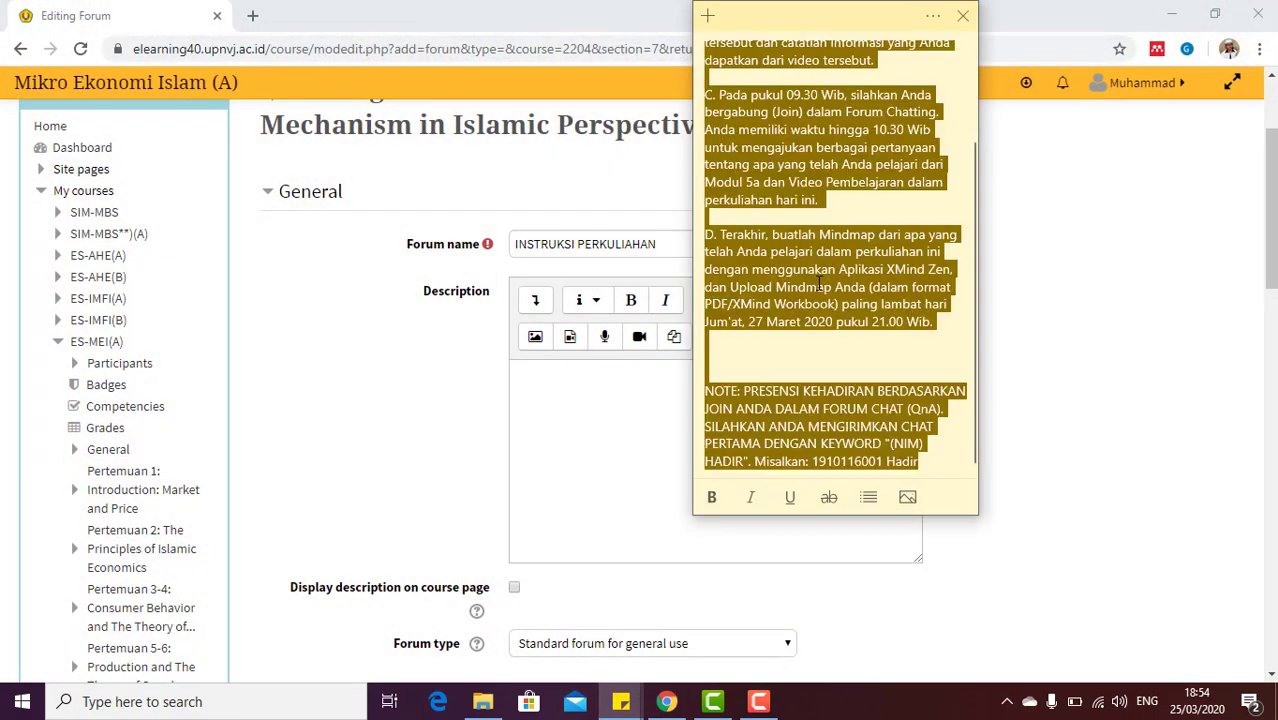
pyautogui.click(601, 424)
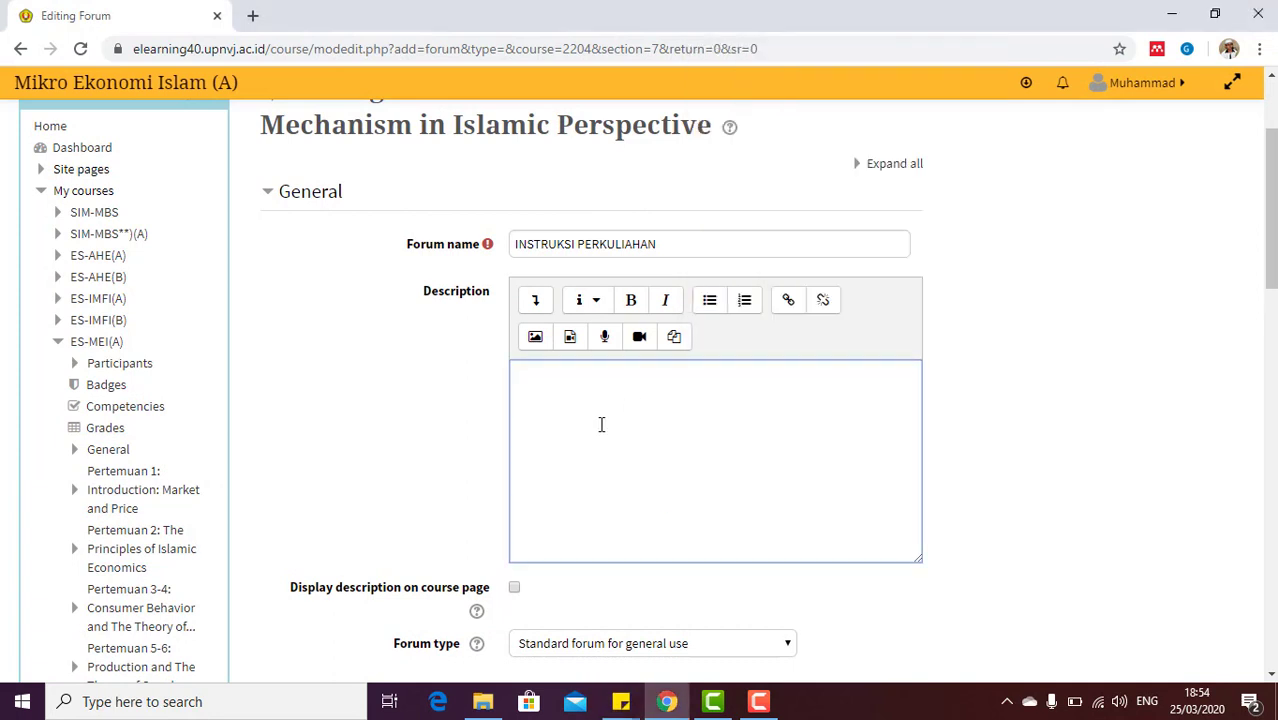
pyautogui.hotkey('ctrl', 'v')
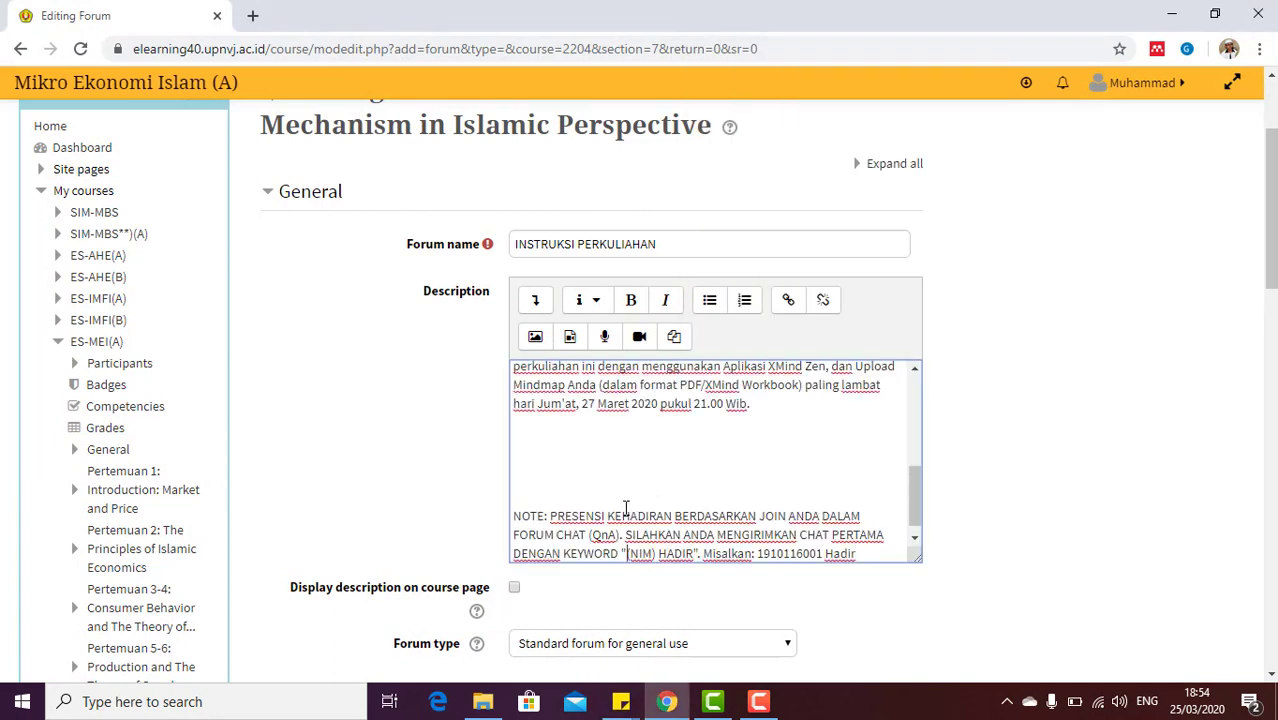
pyautogui.click(566, 500)
pyautogui.press('BackSpace')
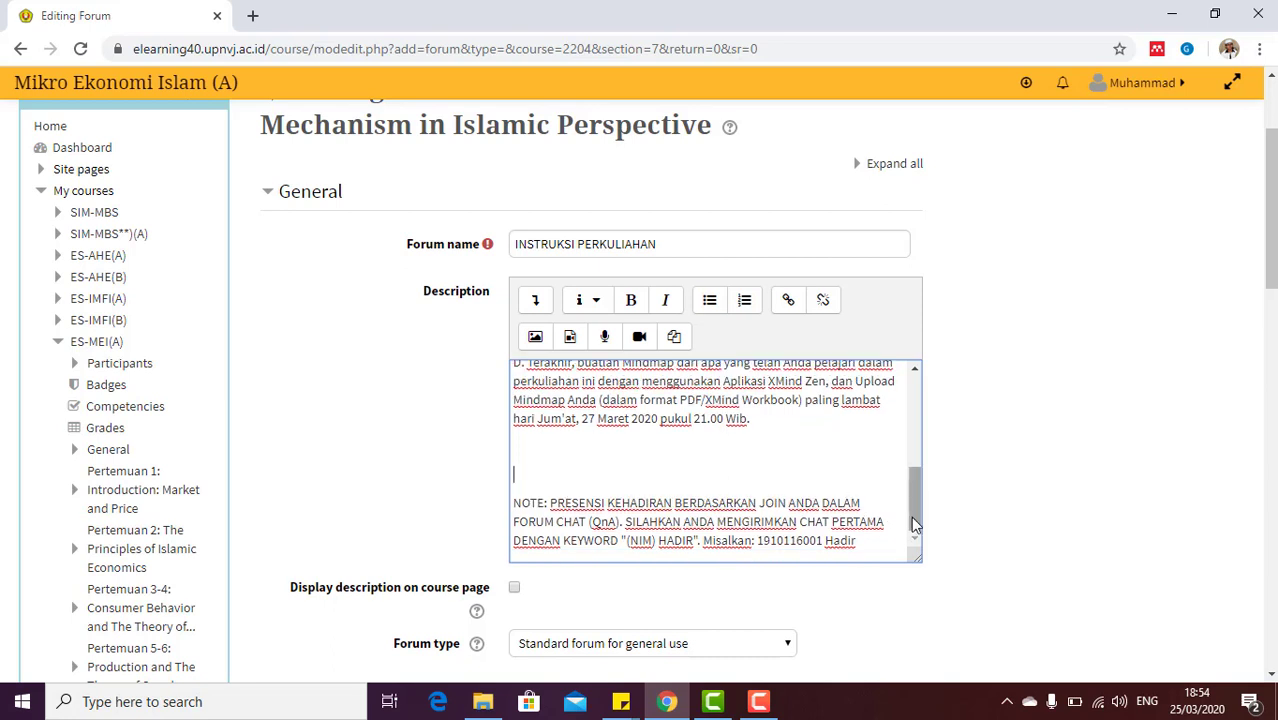
# Add the greeting "Assalamu'alaikum Wr Wb" in bold italics as the first line of the forum description
pyautogui.moveTo(913, 523); pyautogui.dragTo(919, 397)
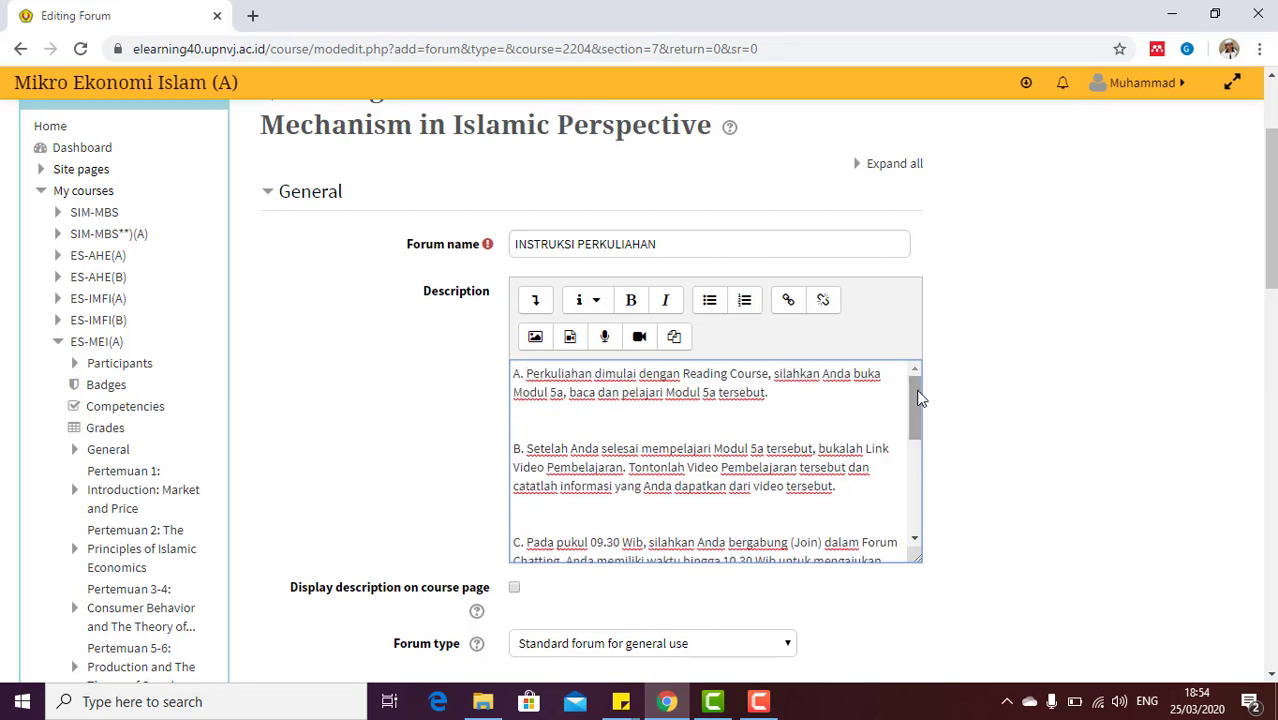
pyautogui.click(515, 376)
pyautogui.press('Return')
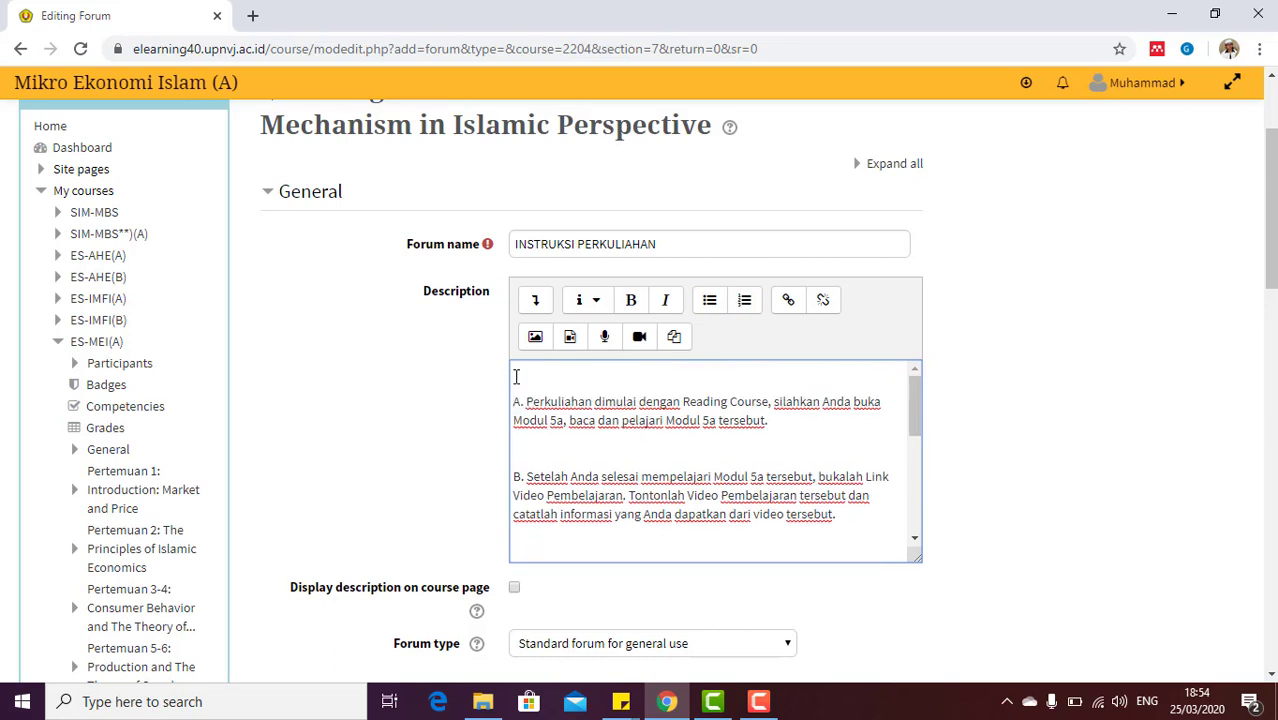
pyautogui.write("Assalamu'alaikum Wr Wb")
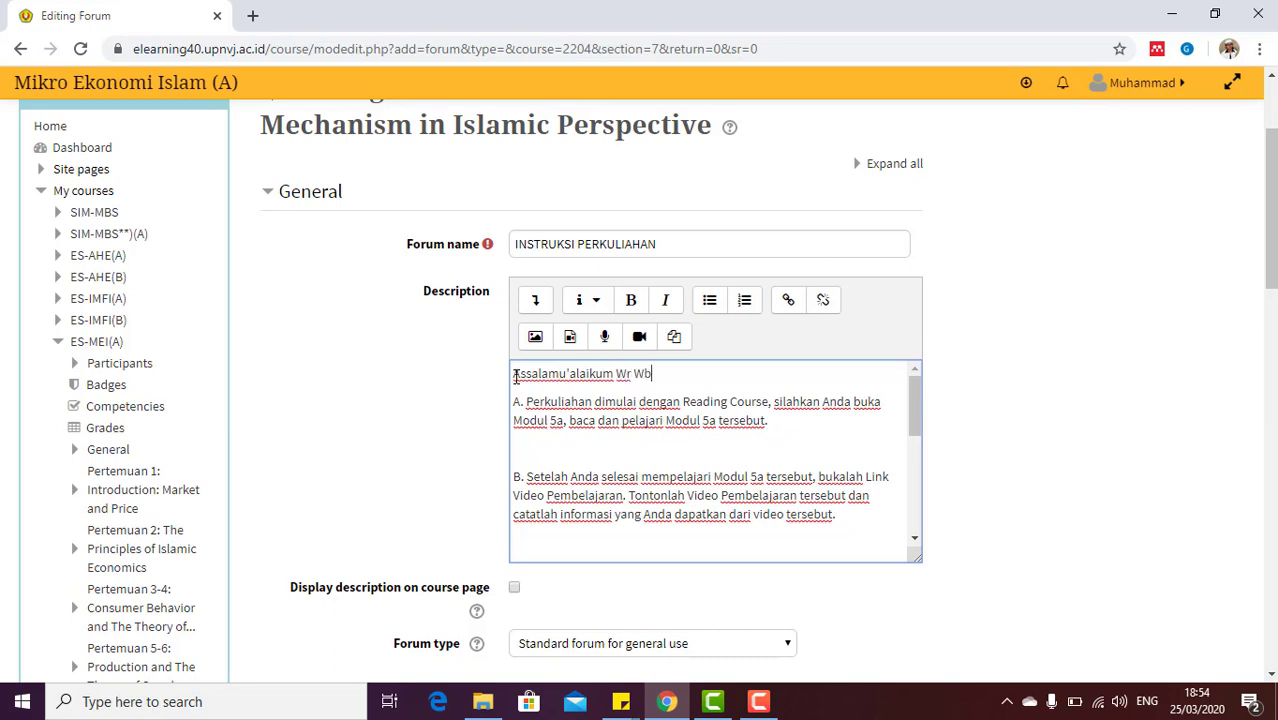
pyautogui.moveTo(663, 375); pyautogui.dragTo(507, 383)
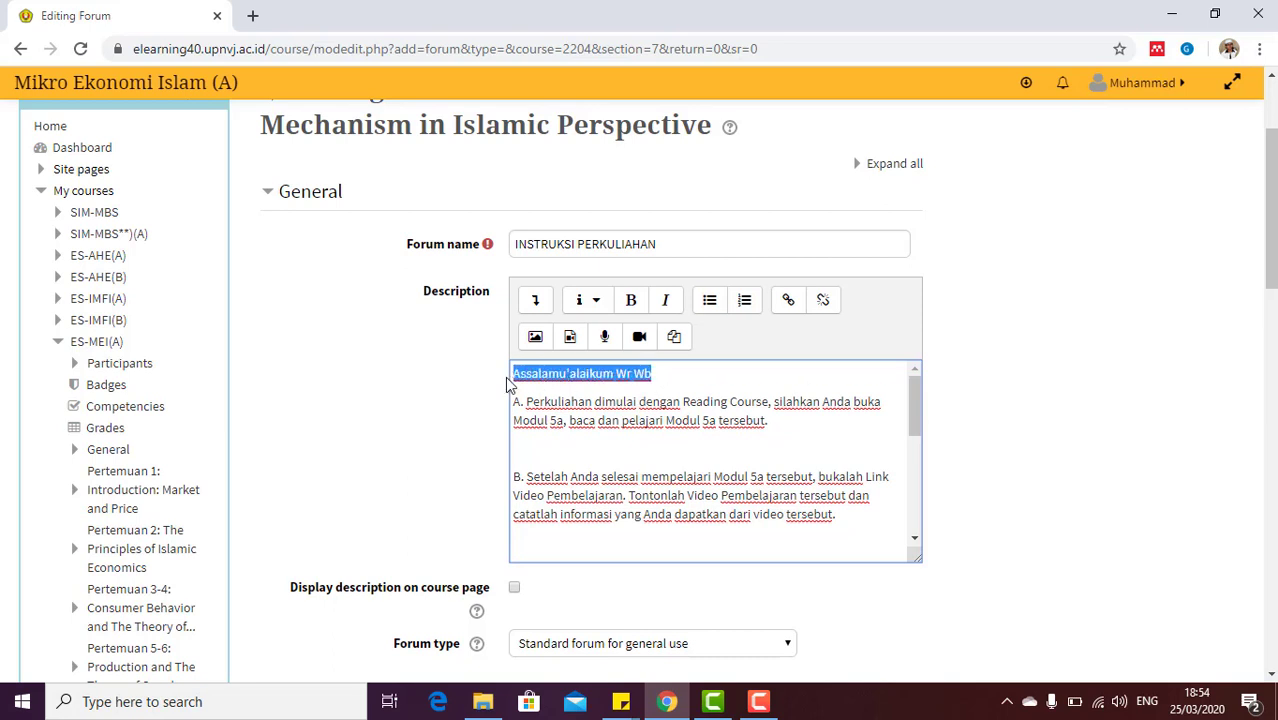
pyautogui.click(645, 302)
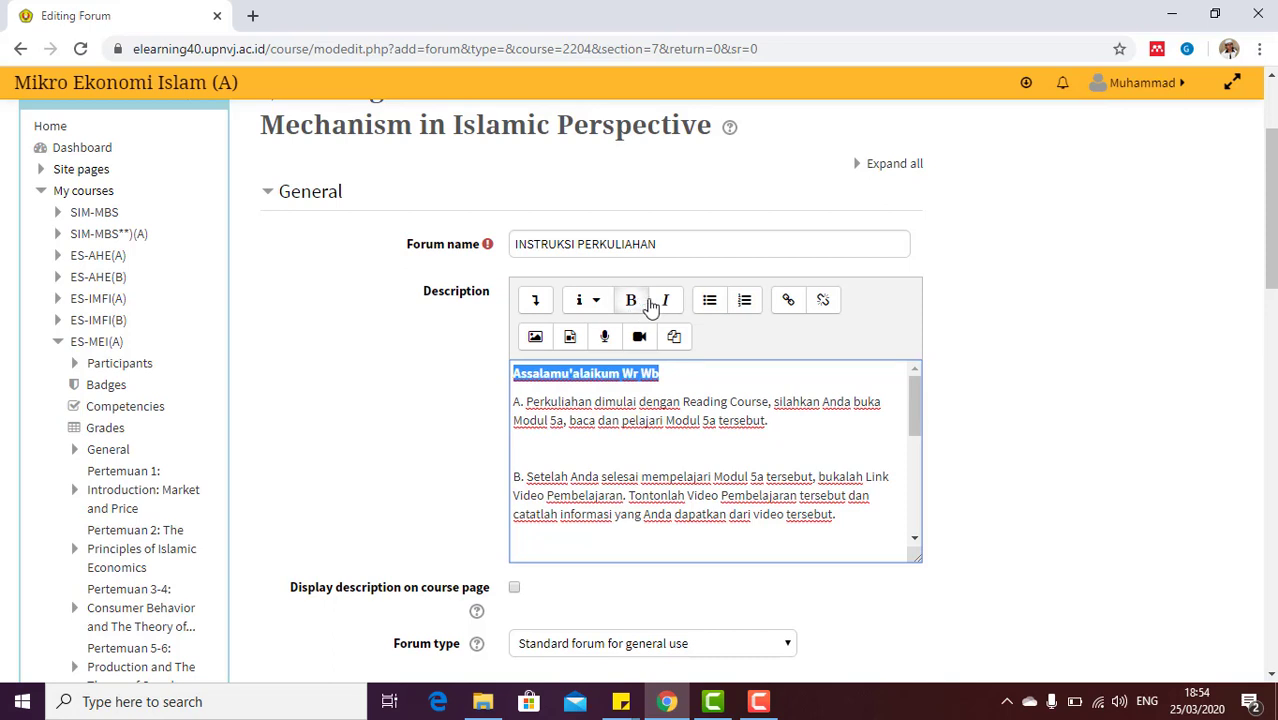
pyautogui.click(665, 302)
pyautogui.click(680, 377)
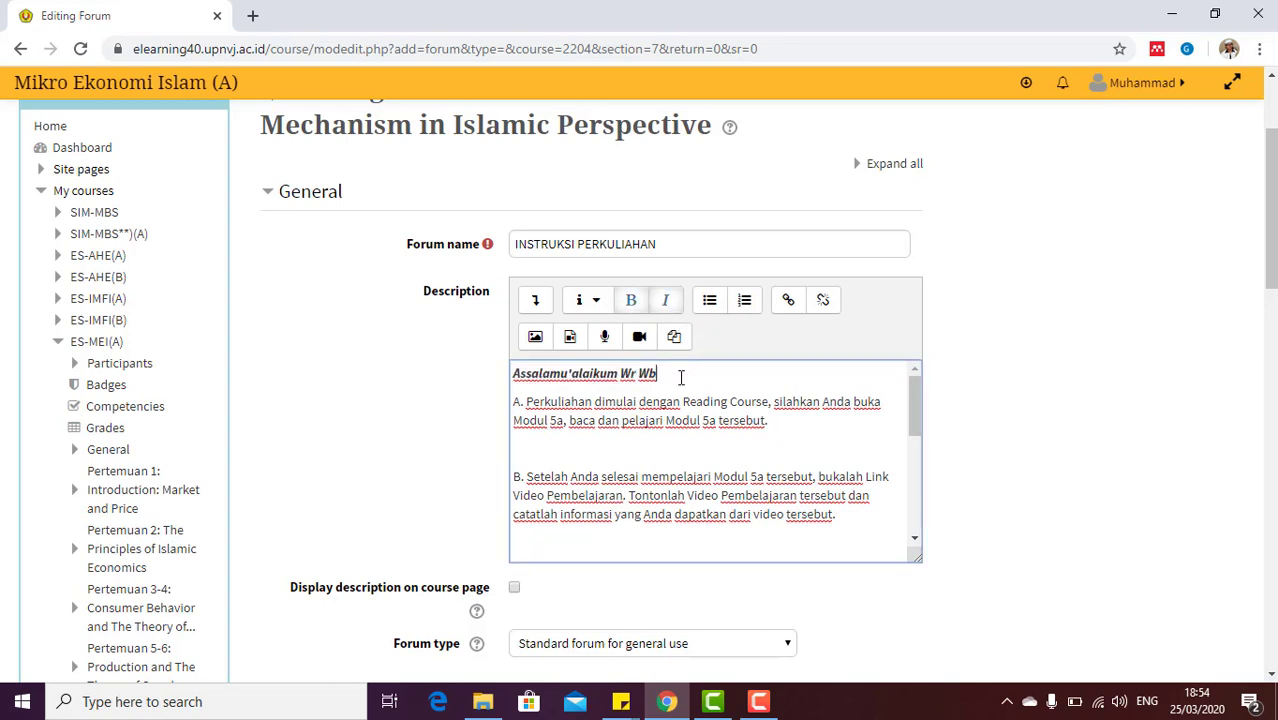
# Start a new line below the greeting and try to switch off its bold and italic formatting
pyautogui.press('Return')
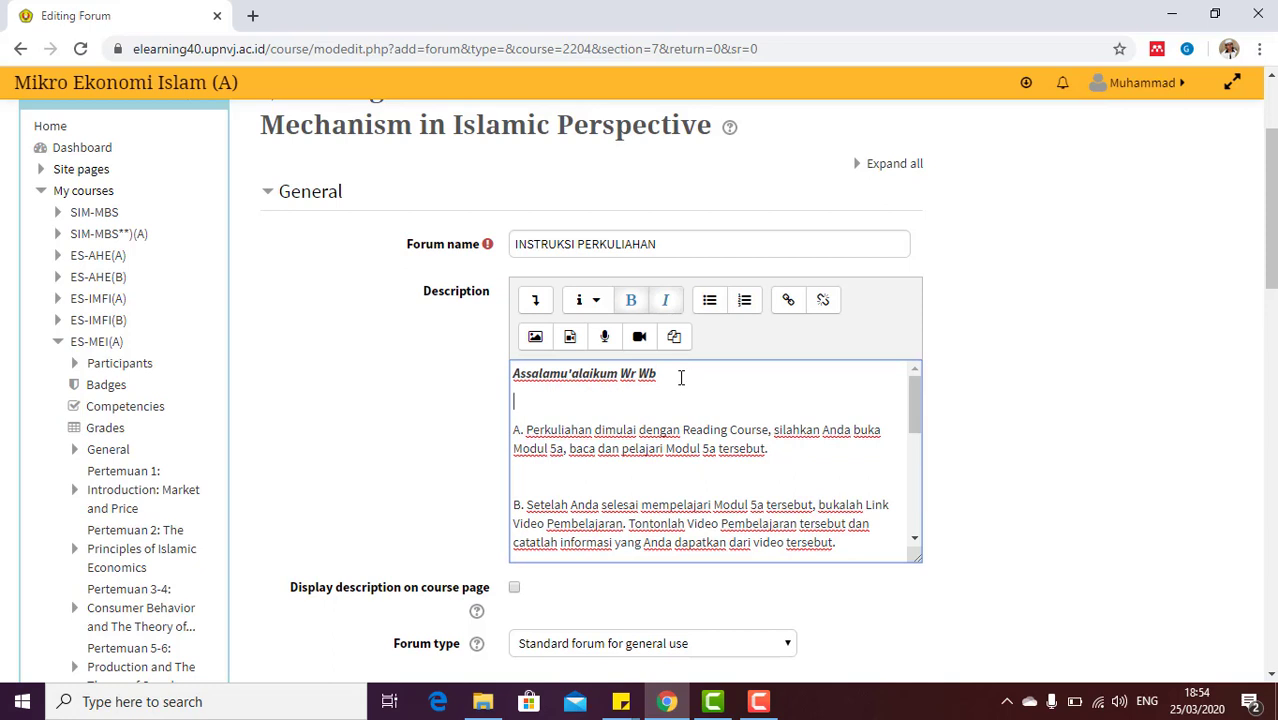
pyautogui.write('Si')
pyautogui.press('BackSpace')
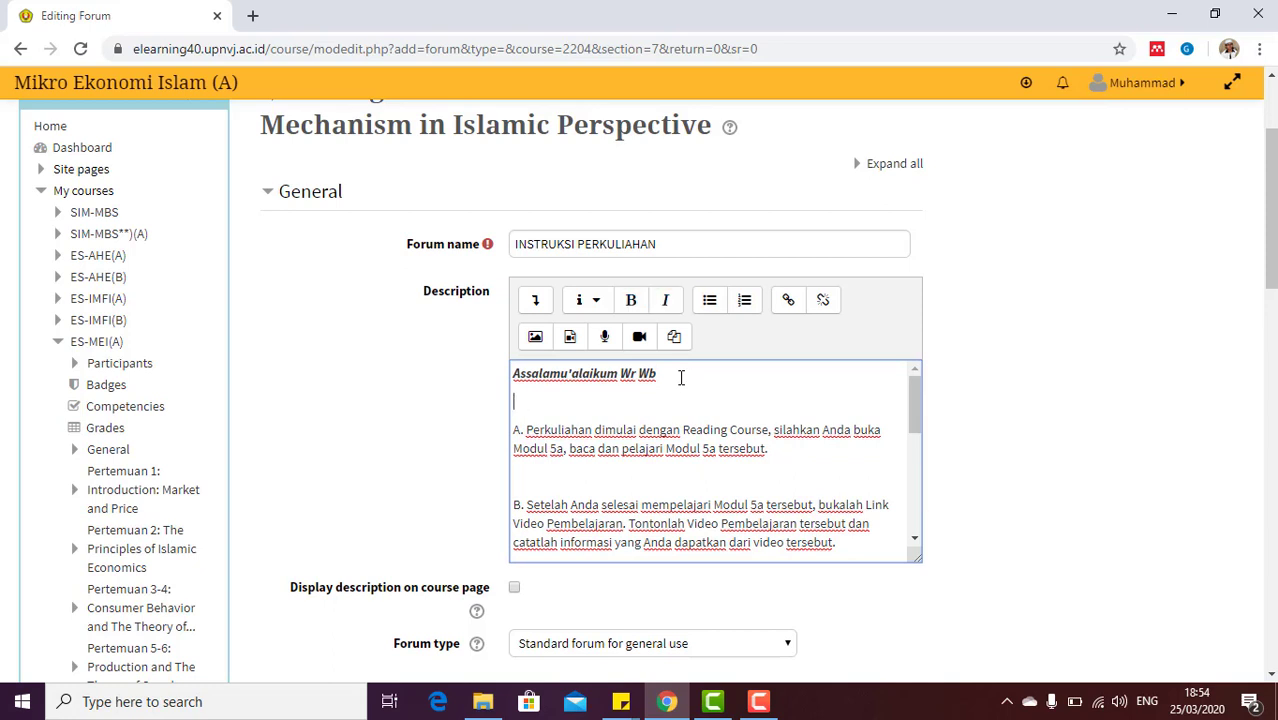
pyautogui.write('fda')
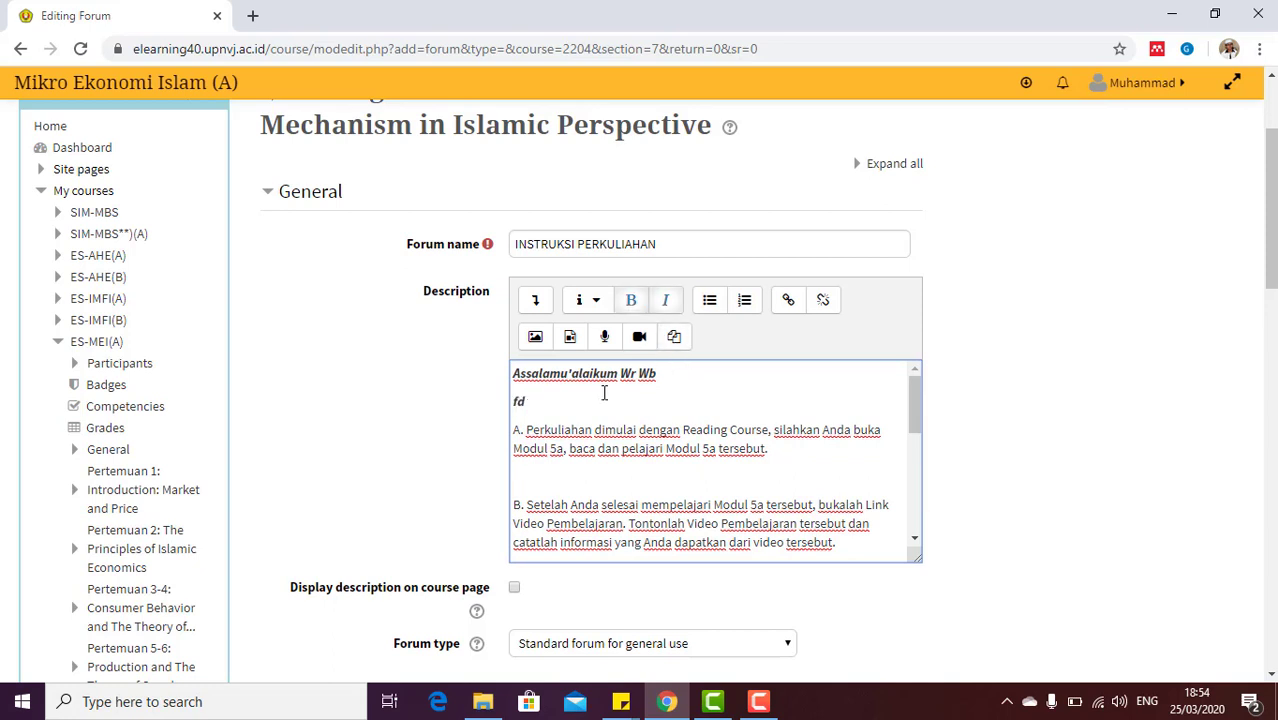
pyautogui.press('BackSpace')
pyautogui.press('BackSpace')
pyautogui.click(624, 300)
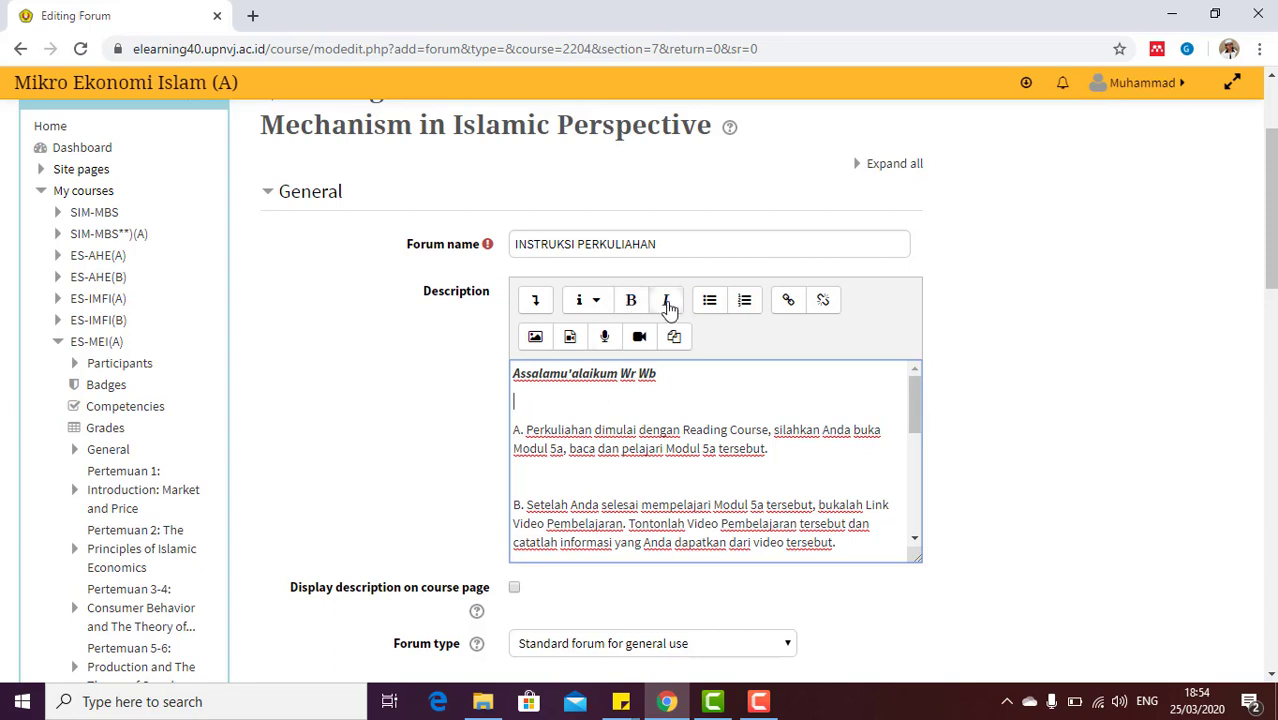
pyautogui.click(668, 305)
# Write "Silahkan Anda ikuti Instruksi Perkuliahan di bawah ini:" on the line below the greeting
pyautogui.write('S')
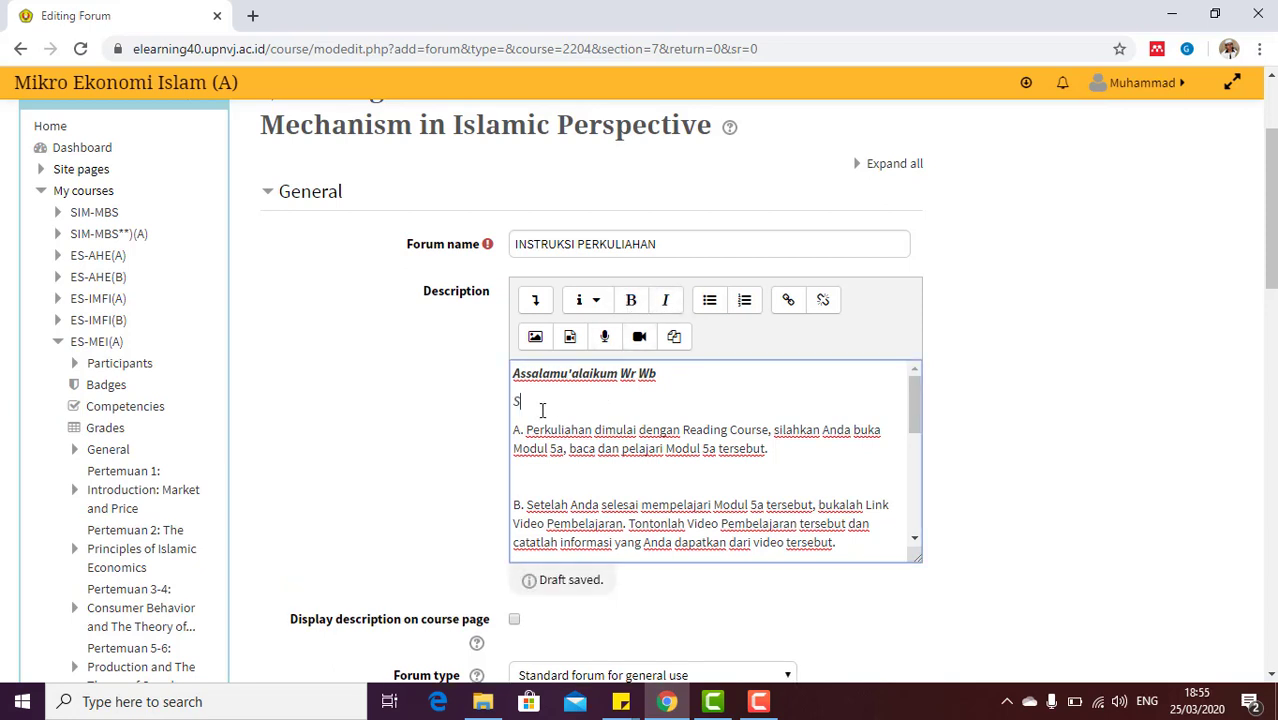
pyautogui.write('ela')
pyautogui.press('BackSpace')
pyautogui.press('BackSpace')
pyautogui.press('BackSpace')
pyautogui.press('BackSpace')
pyautogui.write('Silahkan Anda i')
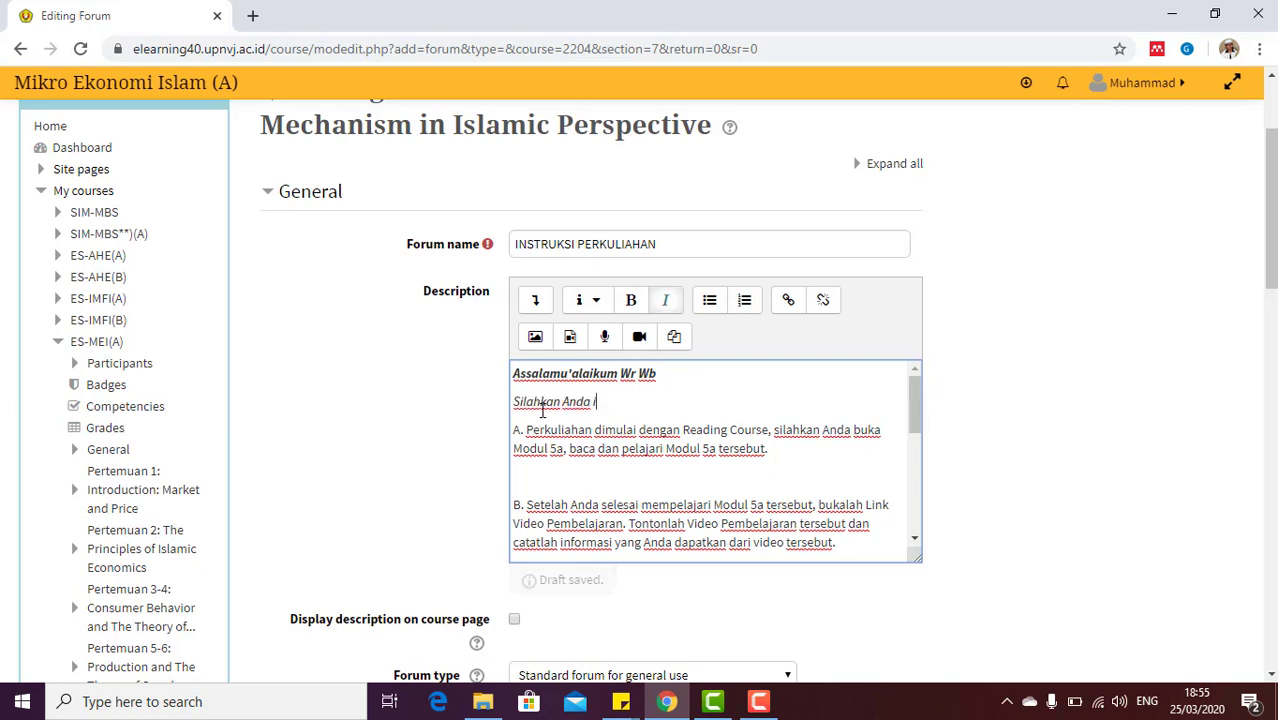
pyautogui.write('kuti Instruks')
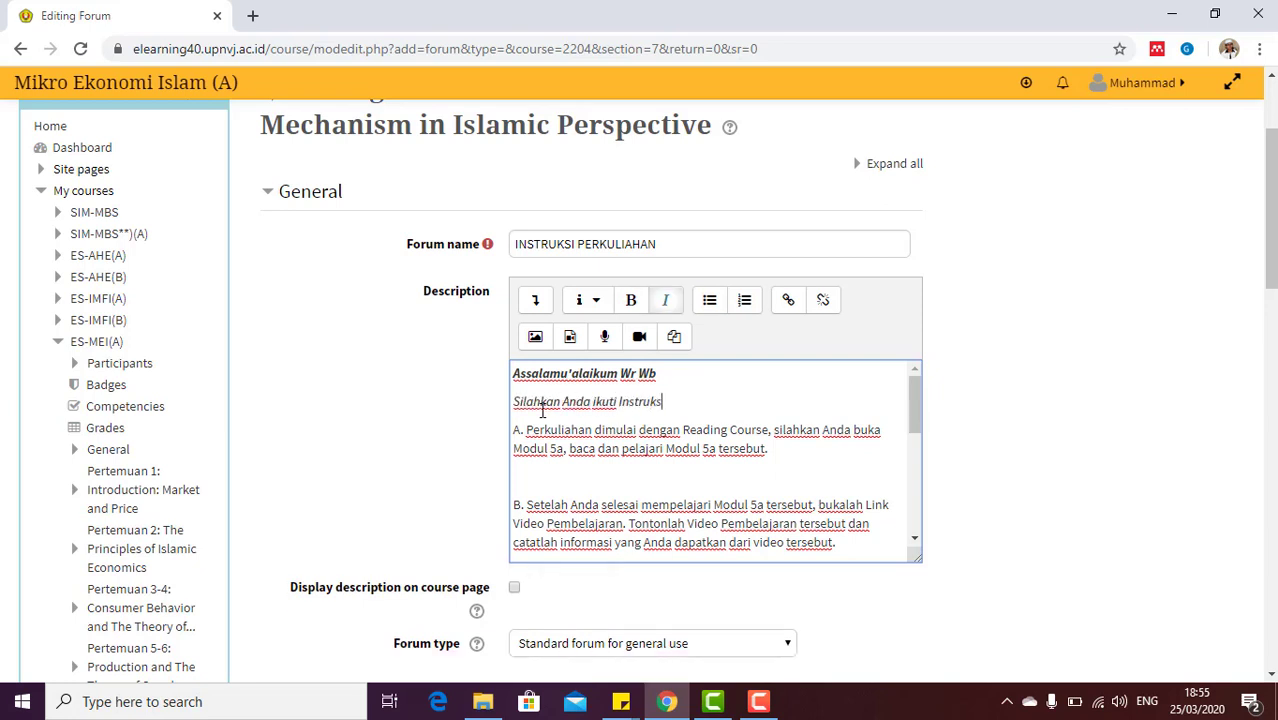
pyautogui.write('i Perkuliahan di')
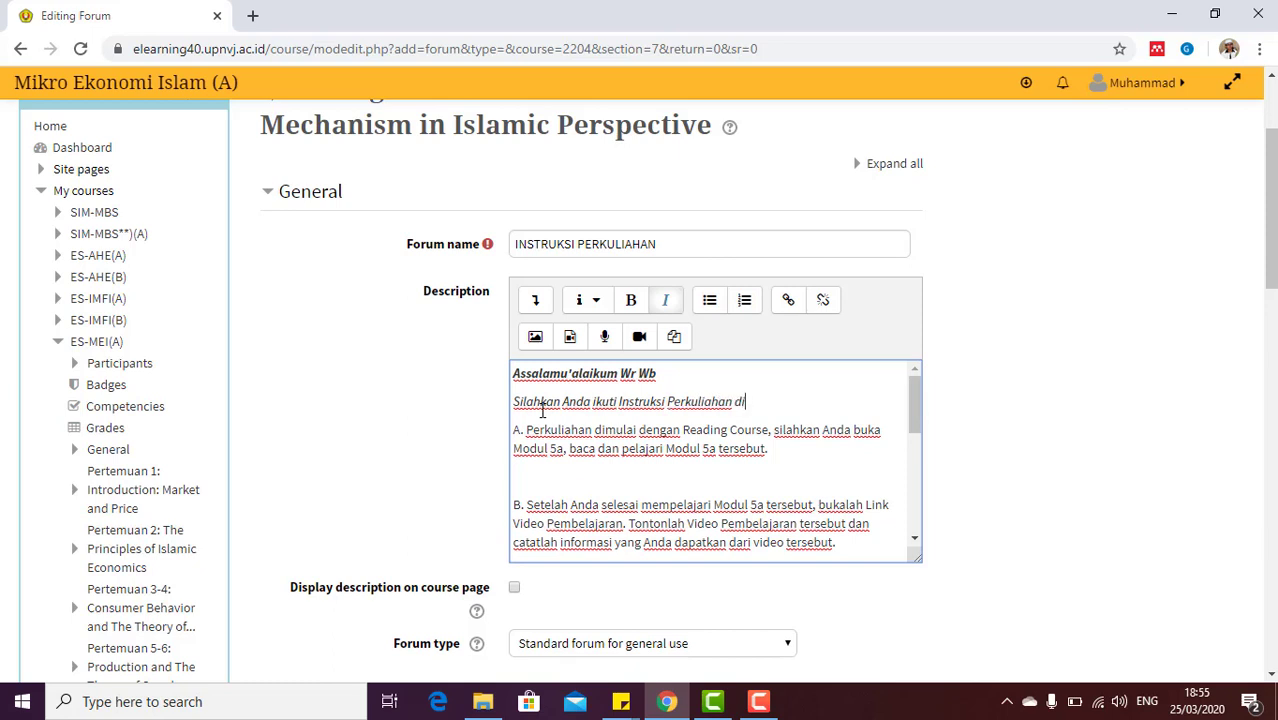
pyautogui.write(' bawah ini:')
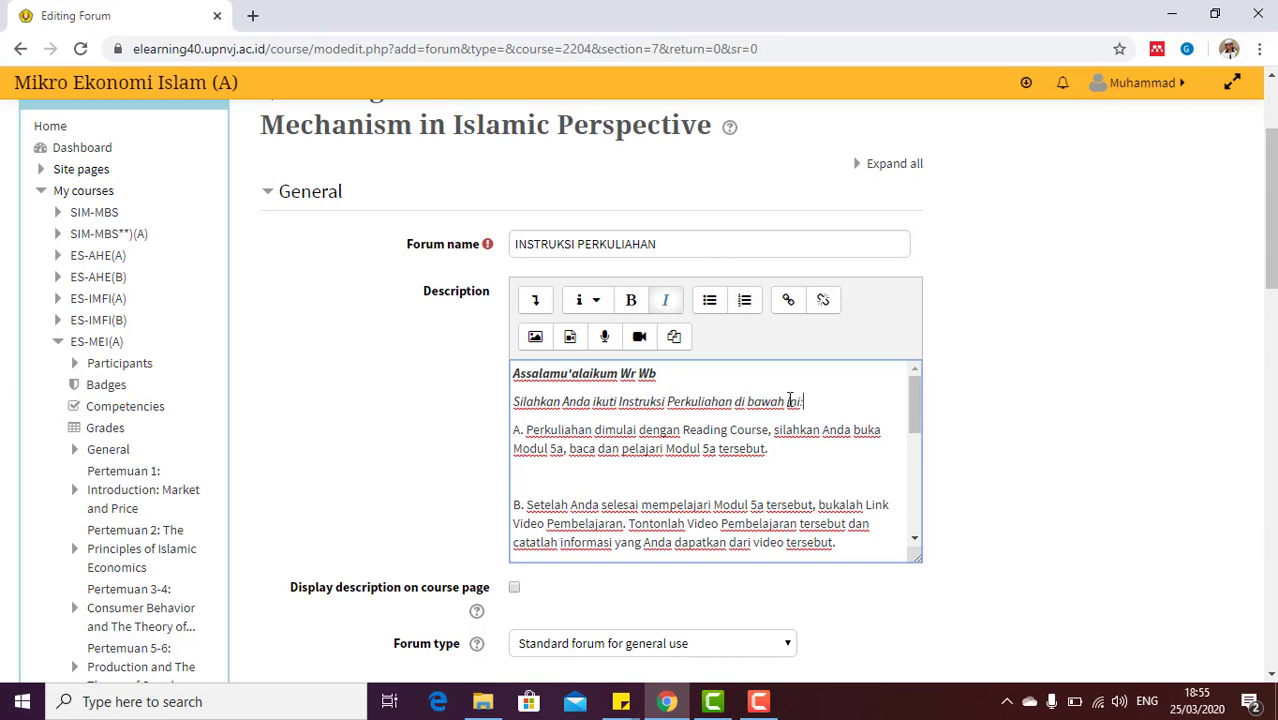
# Remove the italics from the "Silahkan Anda ikuti Instruksi Perkuliahan di bawah ini:" line
pyautogui.moveTo(813, 399); pyautogui.dragTo(514, 403)
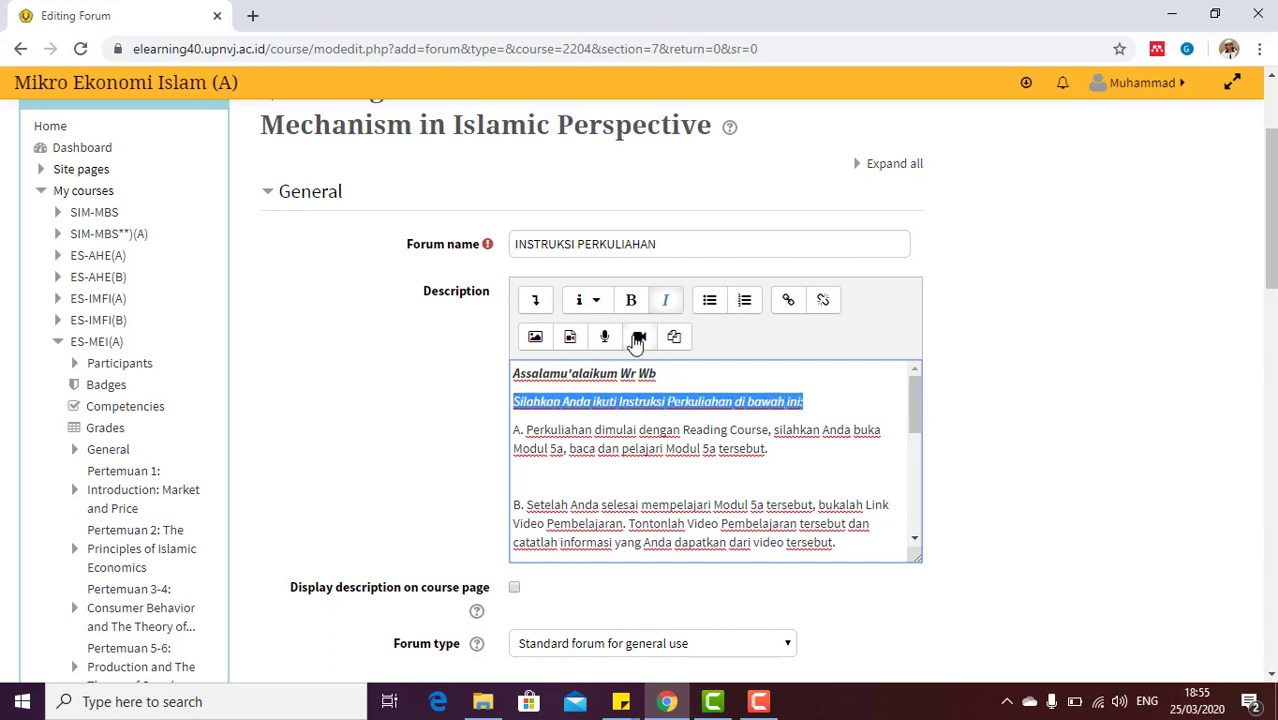
pyautogui.click(663, 305)
pyautogui.click(617, 483)
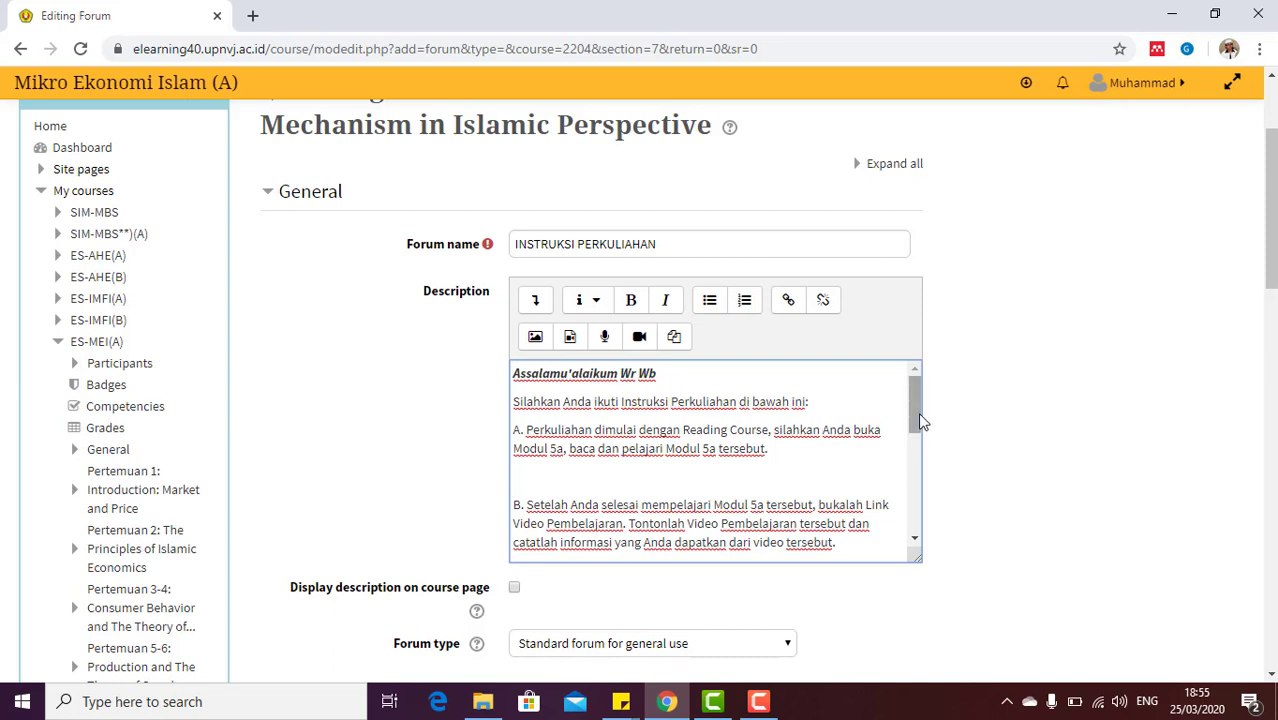
# Read through instructions A to D and the closing attendance note in the forum description
pyautogui.moveTo(918, 410); pyautogui.dragTo(920, 437)
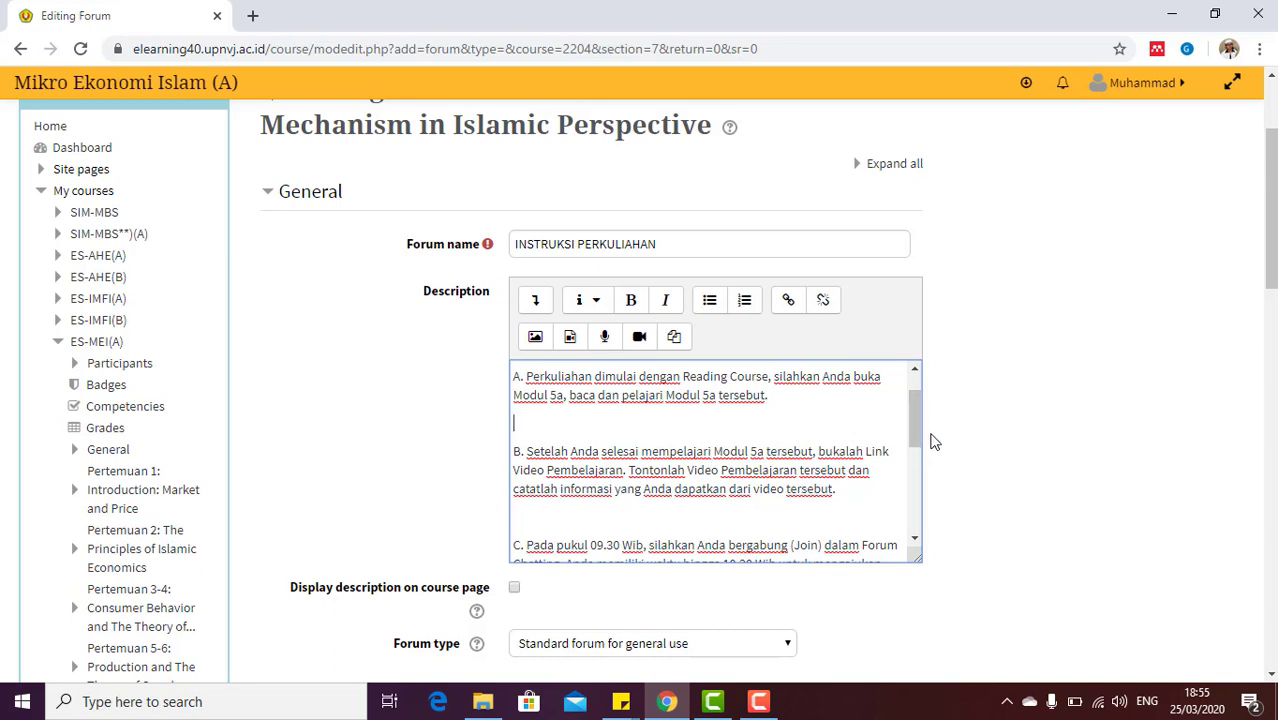
pyautogui.moveTo(915, 428); pyautogui.dragTo(913, 453)
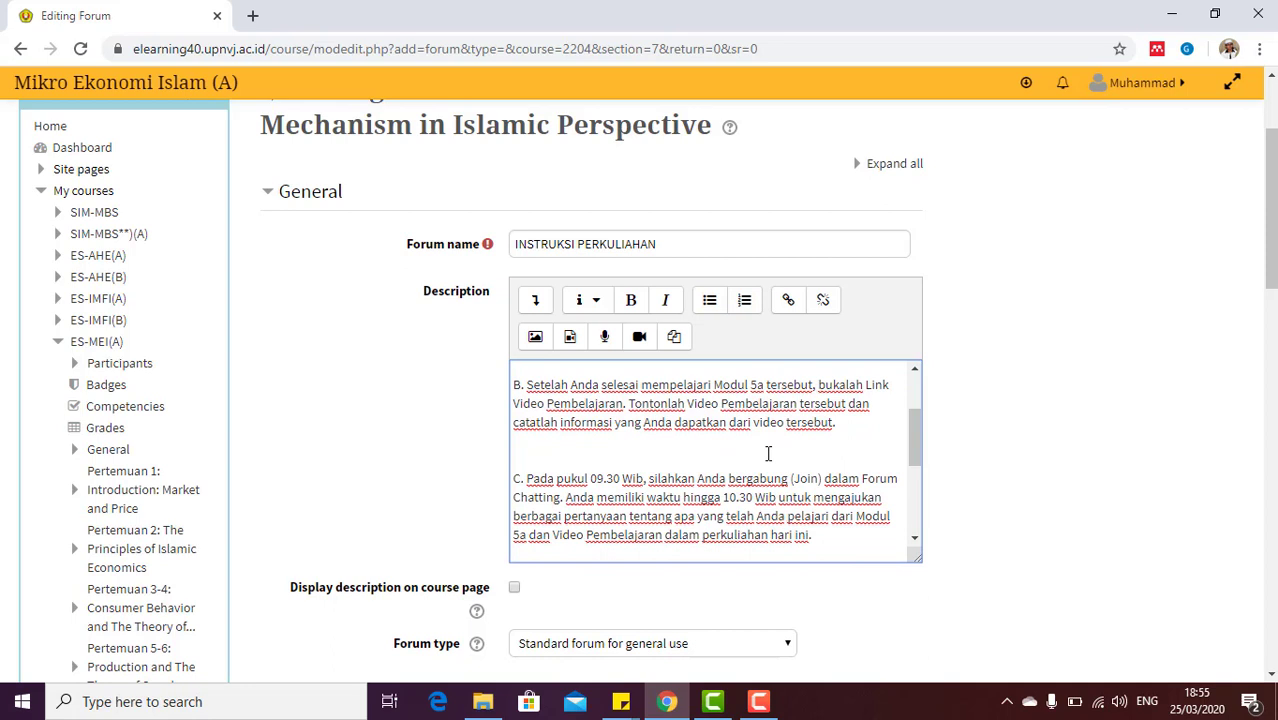
pyautogui.moveTo(915, 460); pyautogui.dragTo(918, 492)
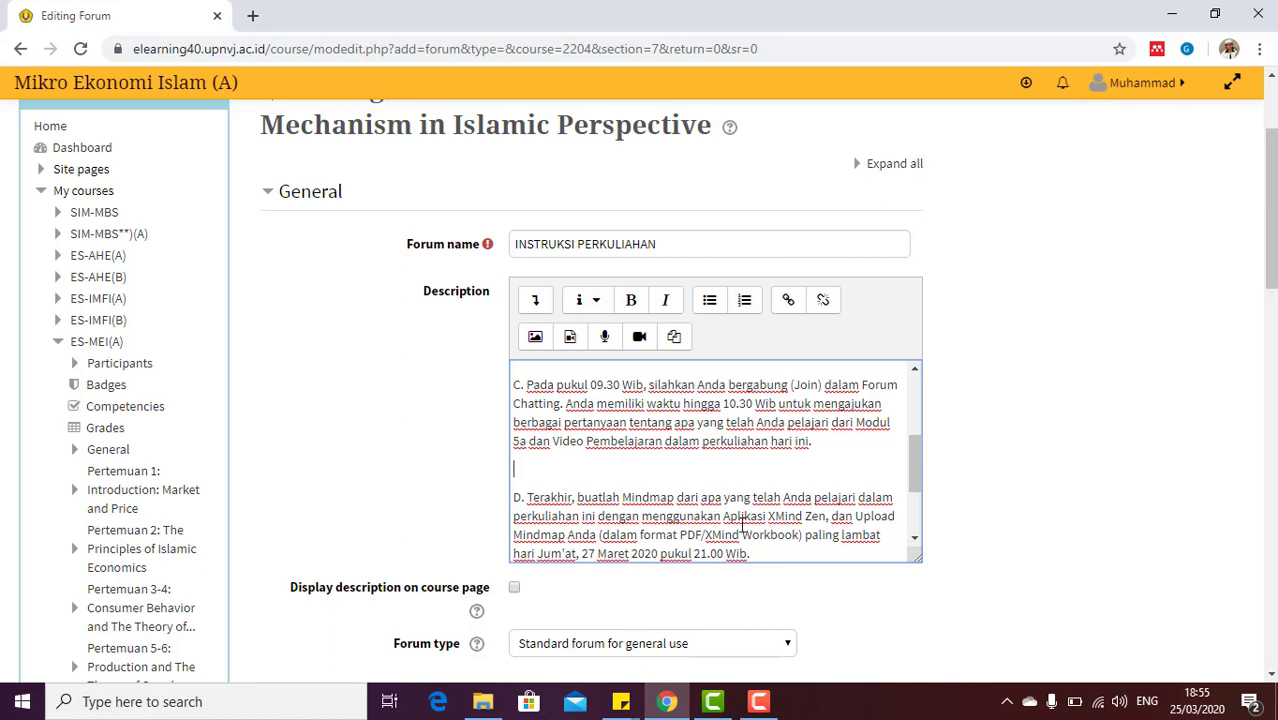
pyautogui.moveTo(913, 480); pyautogui.dragTo(922, 505)
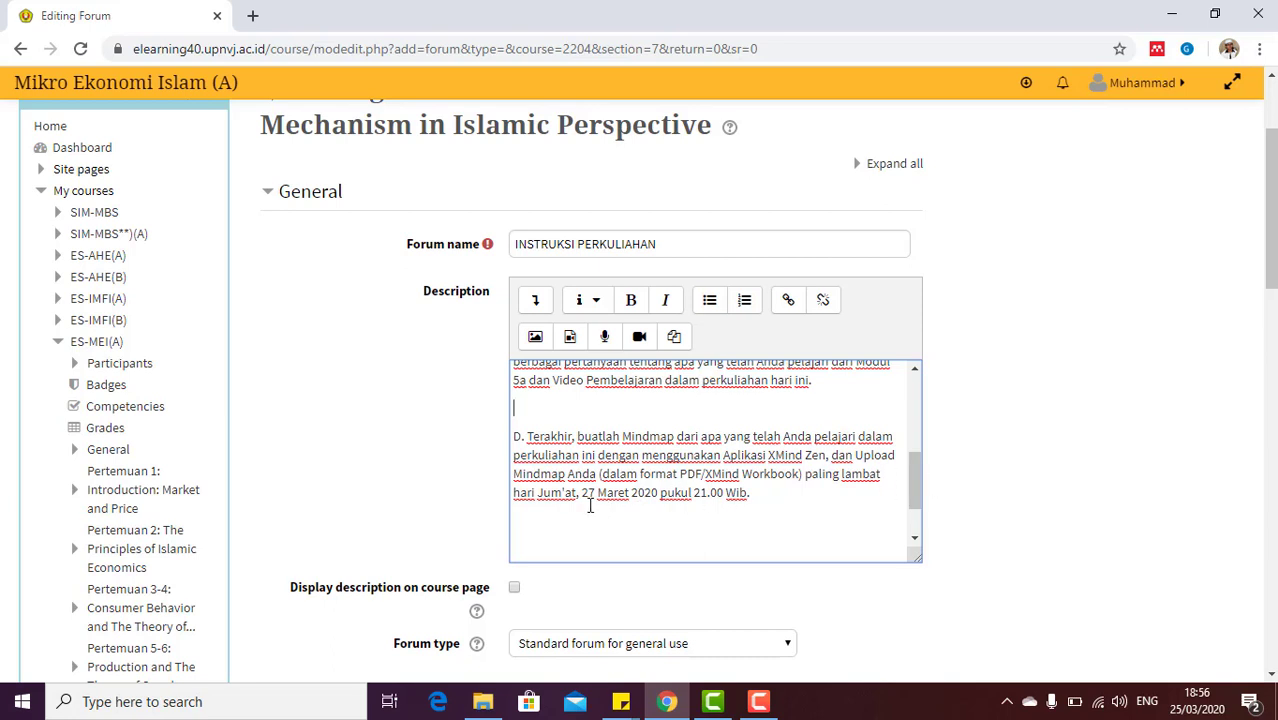
pyautogui.scroll(-1, 920, 530)
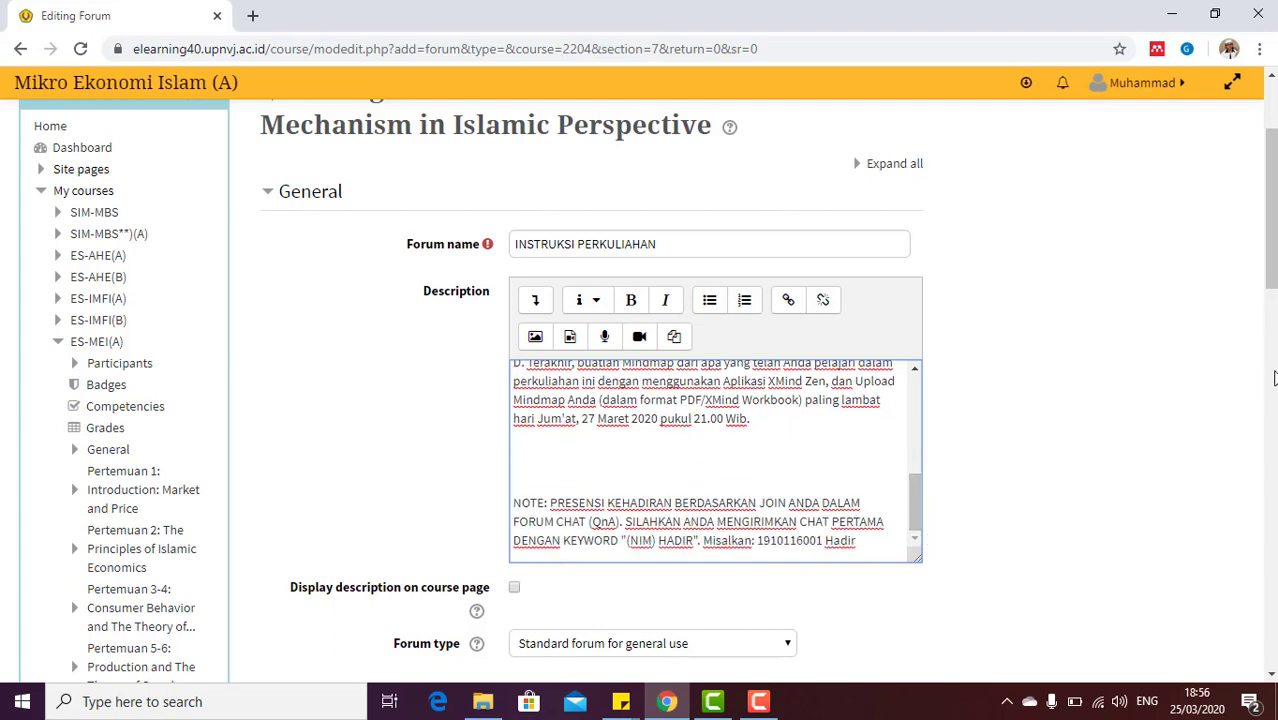
# Save the forum with a return to the course page and open INSTRUKSI PERKULIAHAN from the Pertemuan 9 section
pyautogui.moveTo(1272, 245); pyautogui.dragTo(1272, 478)
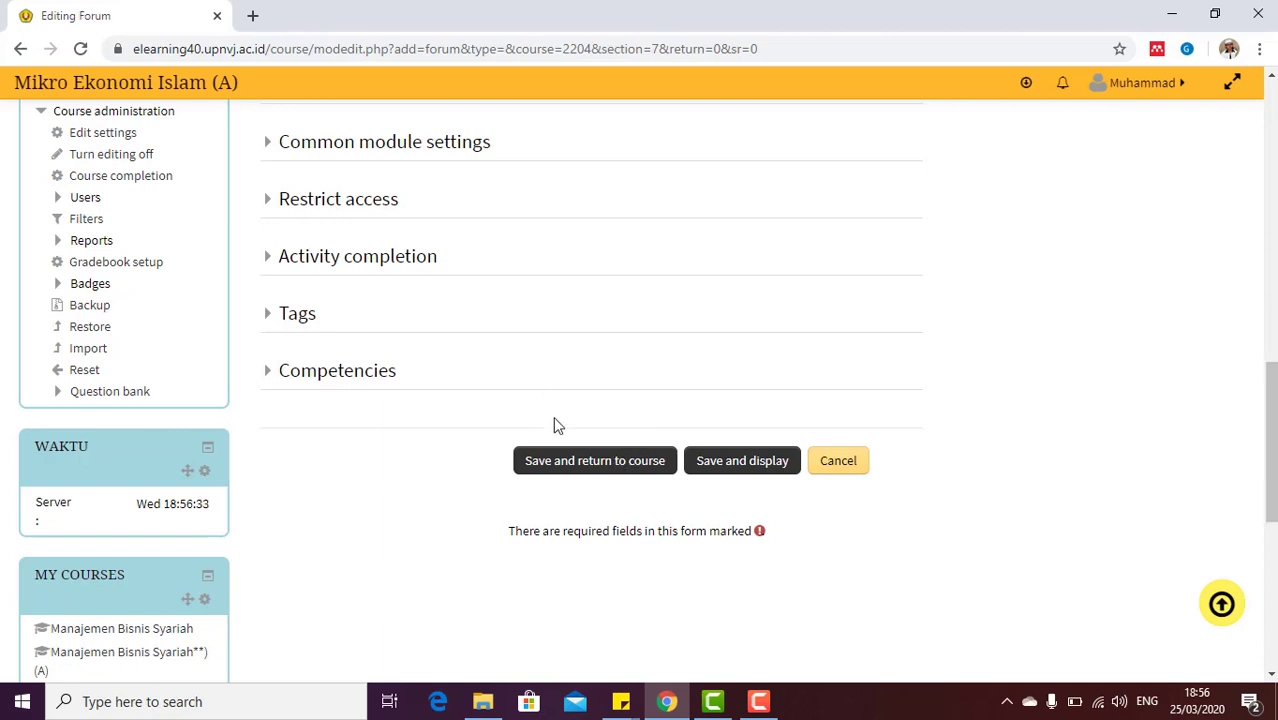
pyautogui.click(582, 463)
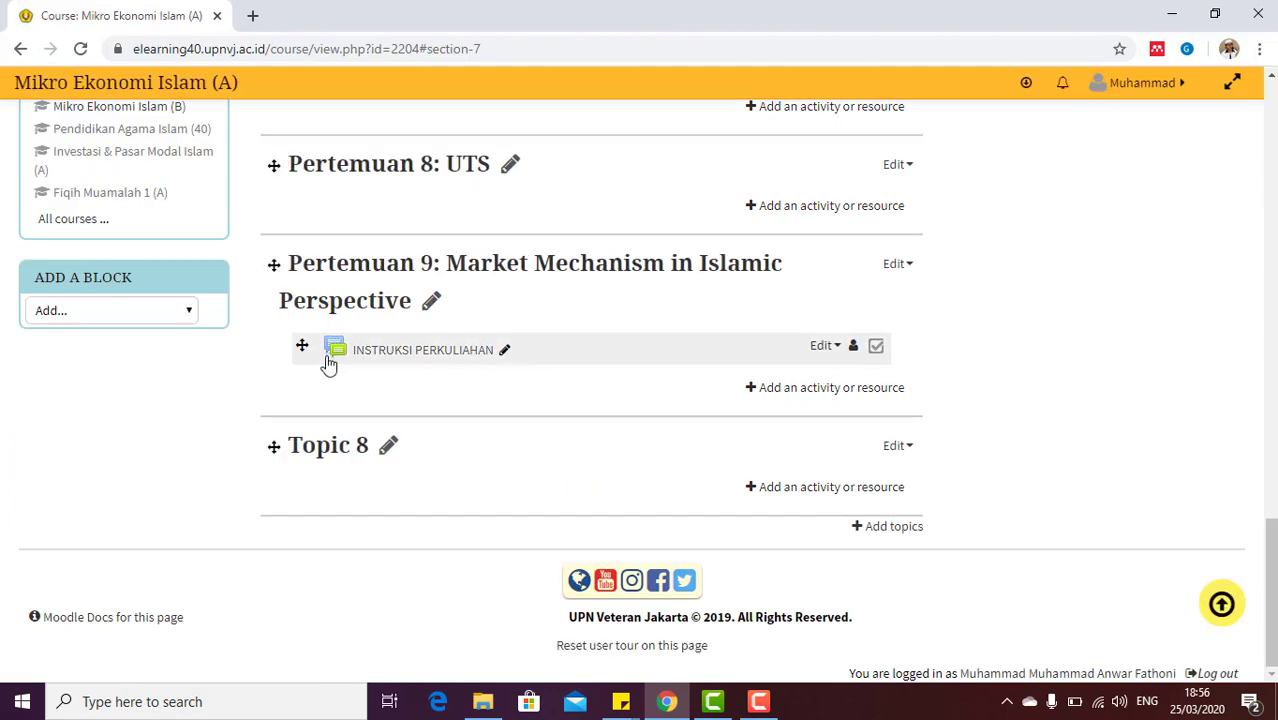
pyautogui.click(415, 358)
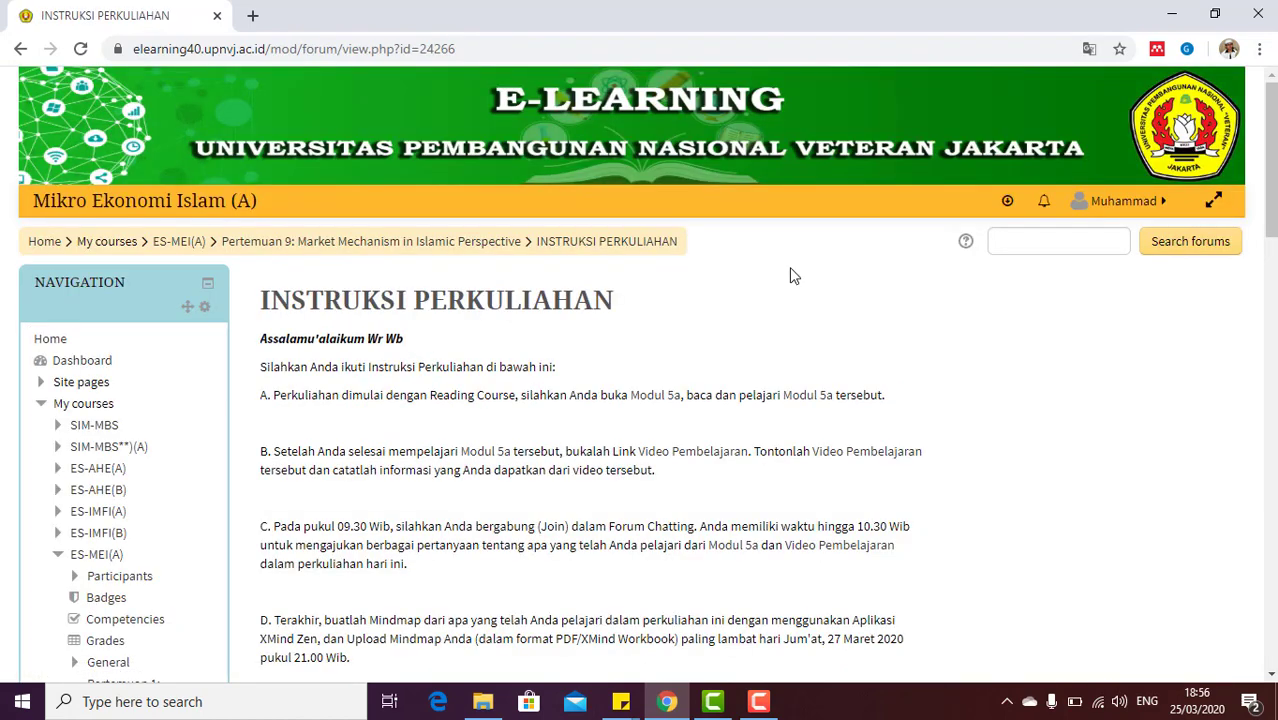
# Read the saved forum instructions, return to the course page and reopen the Pertemuan 9 INSTRUKSI PERKULIAHAN forum in a separate browser tab
pyautogui.scroll(-3, 1005, 247)
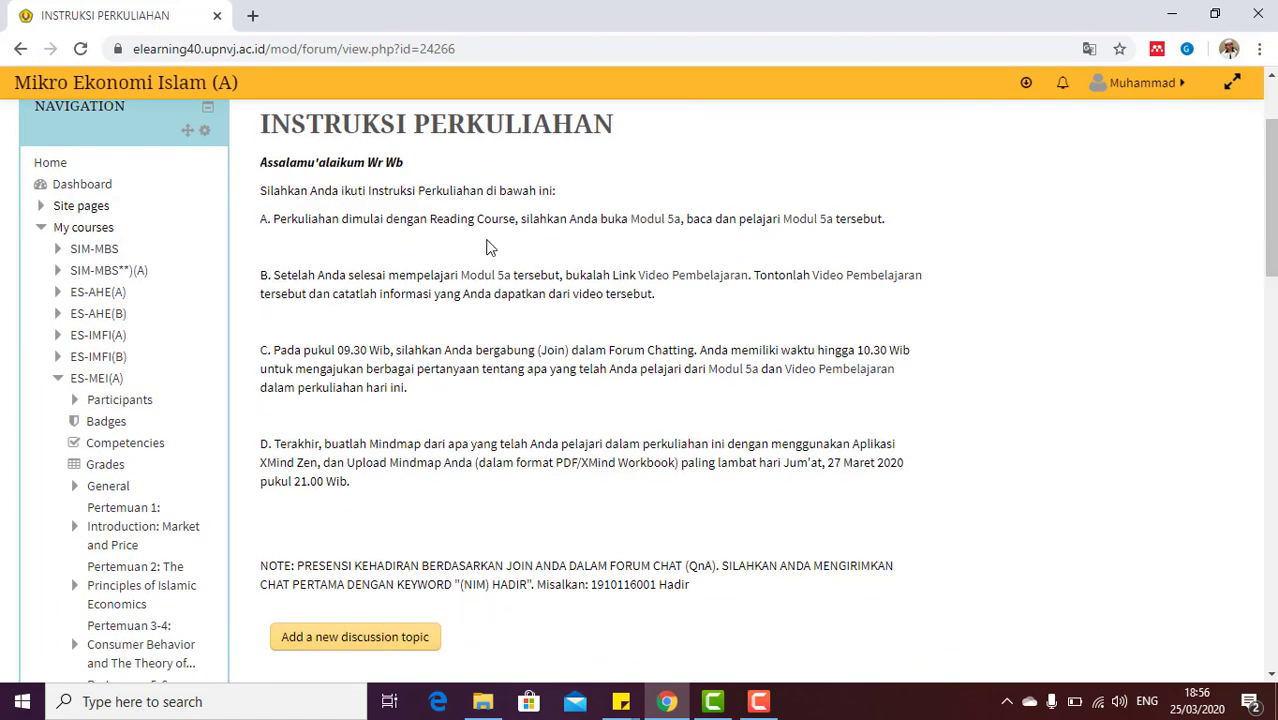
pyautogui.click(6, 58)
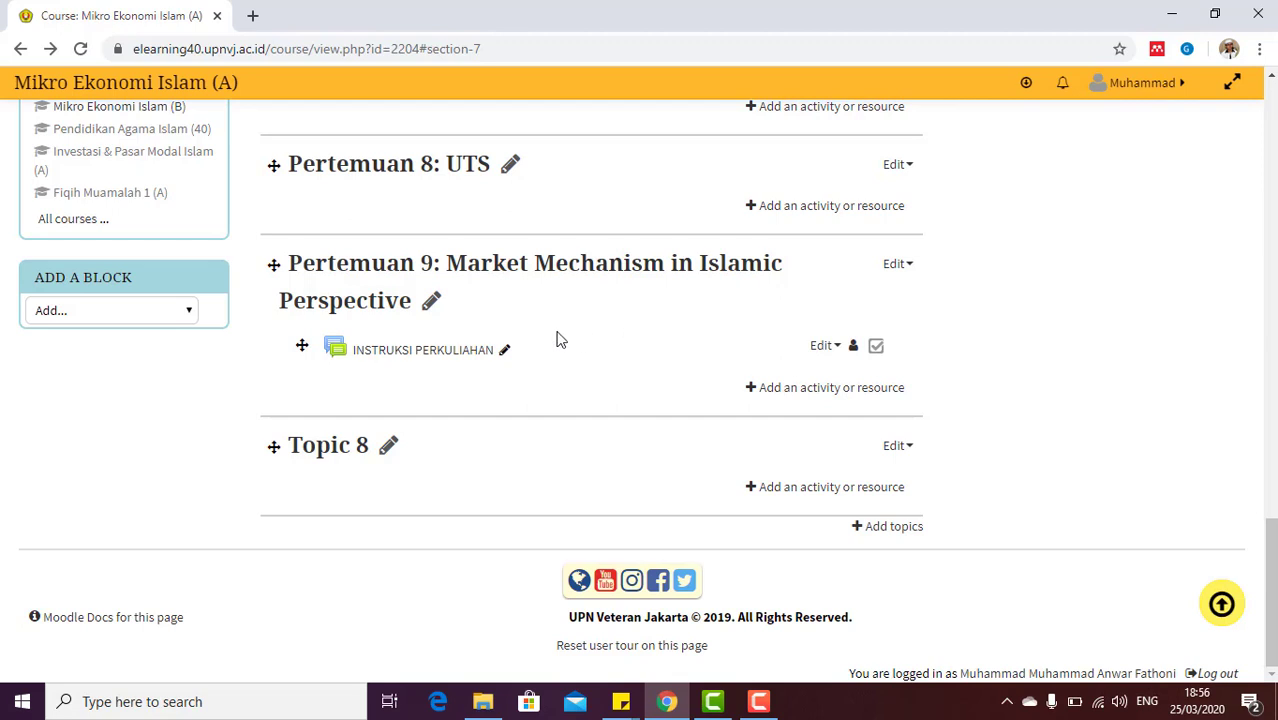
pyautogui.rightClick(447, 347)
pyautogui.click(471, 362)
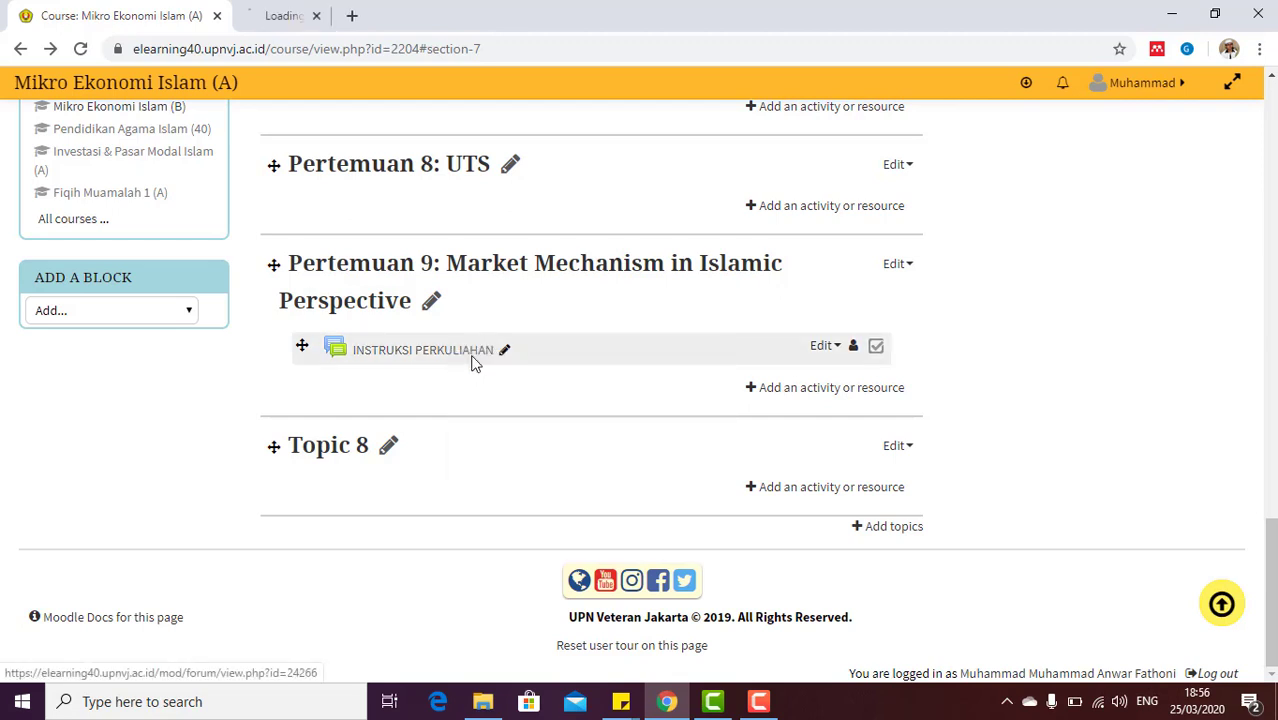
pyautogui.click(325, 12)
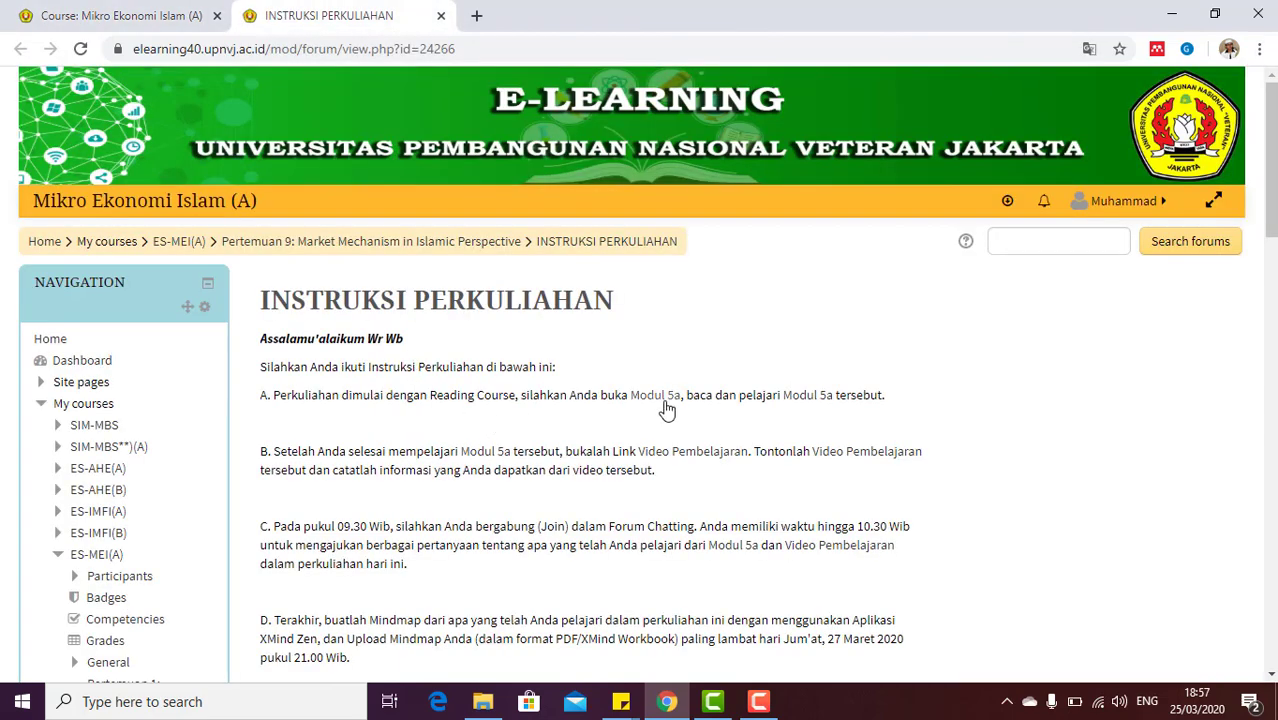
# Go back to the course page and start adding a File resource to the Pertemuan 9 section
pyautogui.click(128, 12)
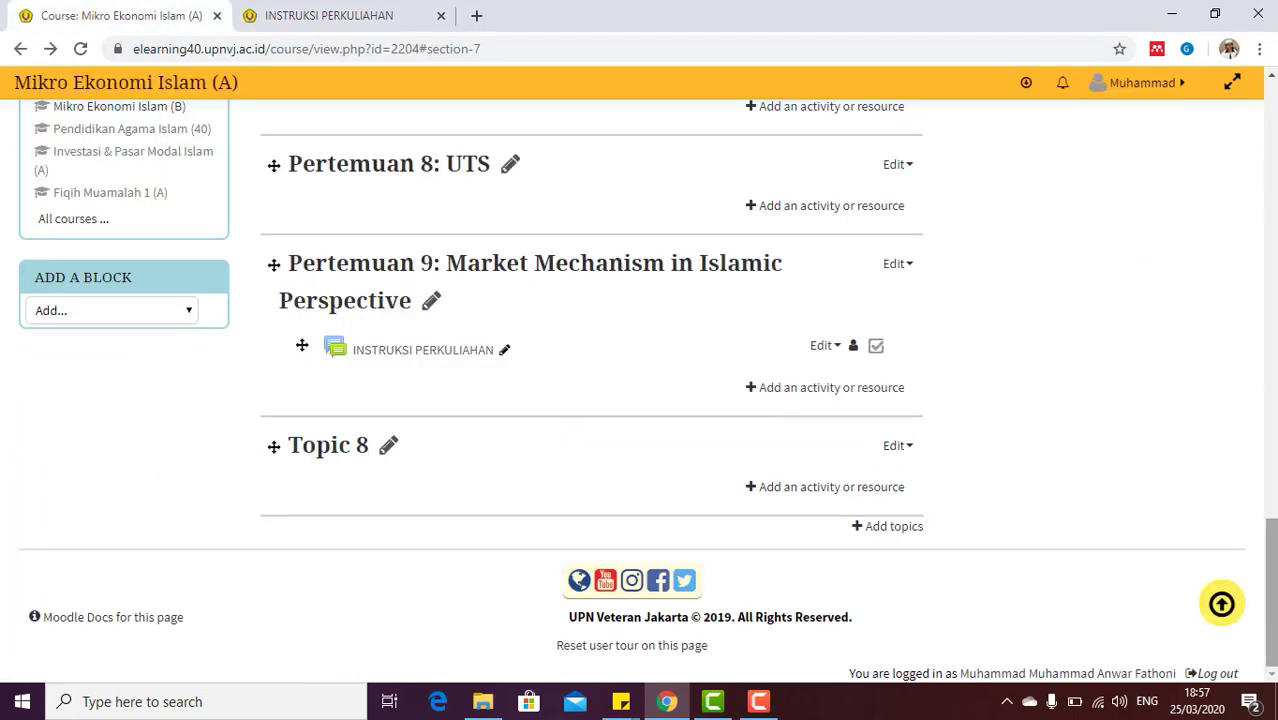
pyautogui.scroll(3, 771, 393)
pyautogui.scroll(-3, 982, 534)
pyautogui.scroll(2, 982, 534)
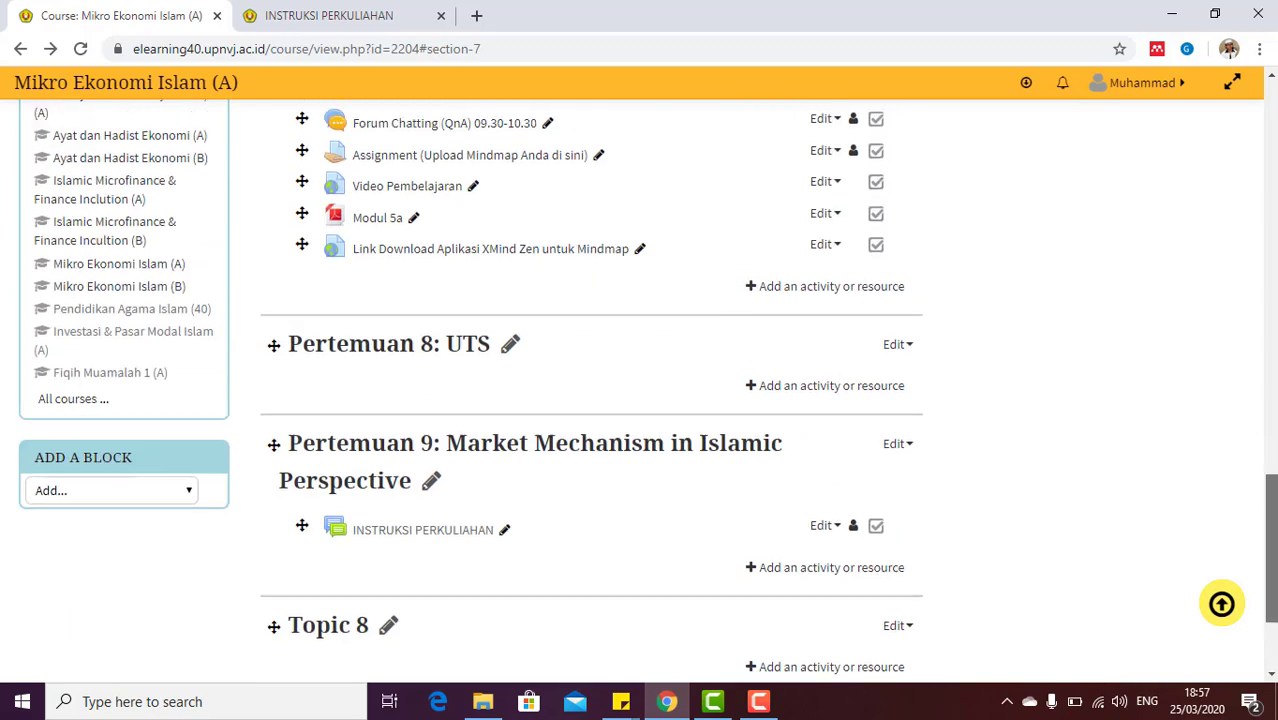
pyautogui.scroll(-1, 982, 534)
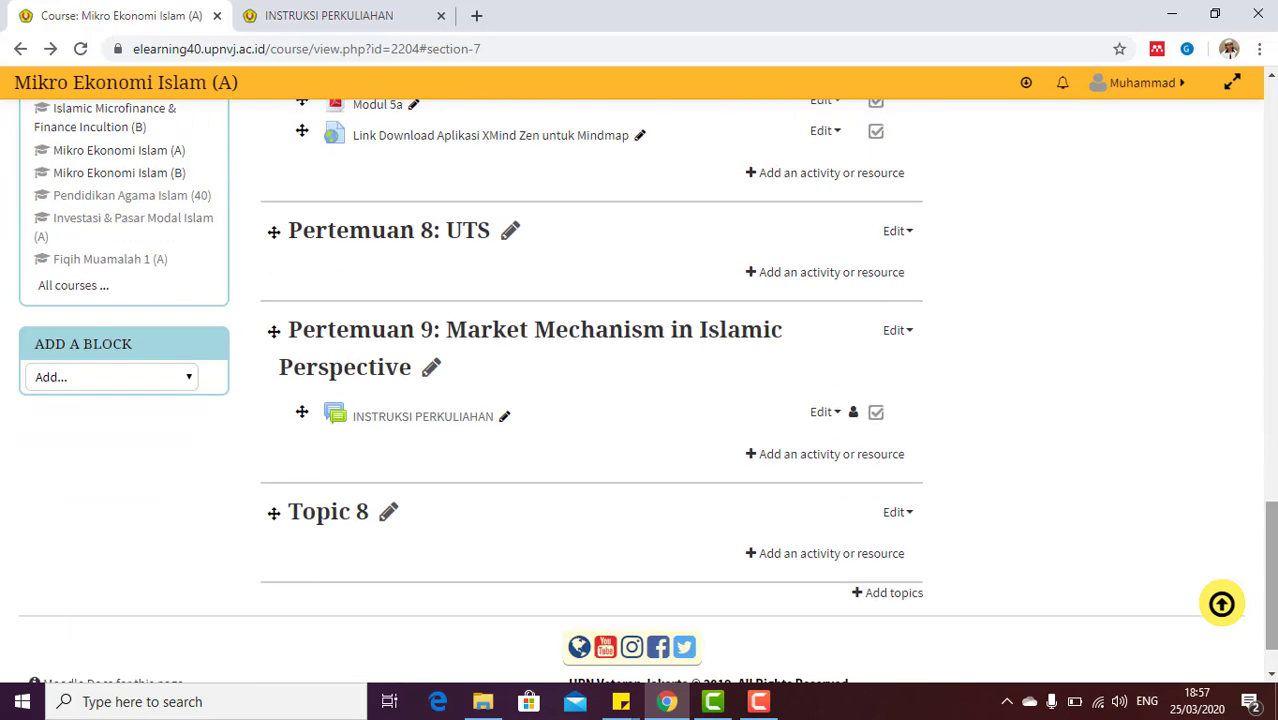
pyautogui.click(812, 458)
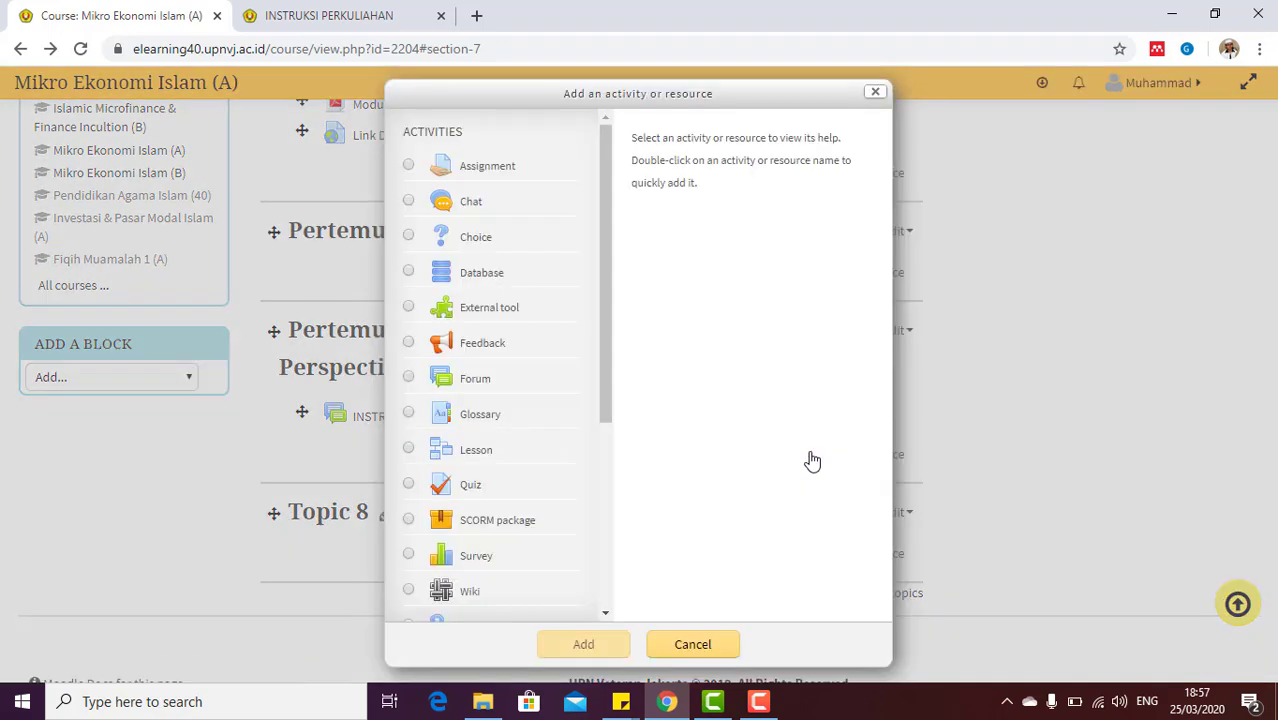
pyautogui.moveTo(608, 405); pyautogui.dragTo(618, 626)
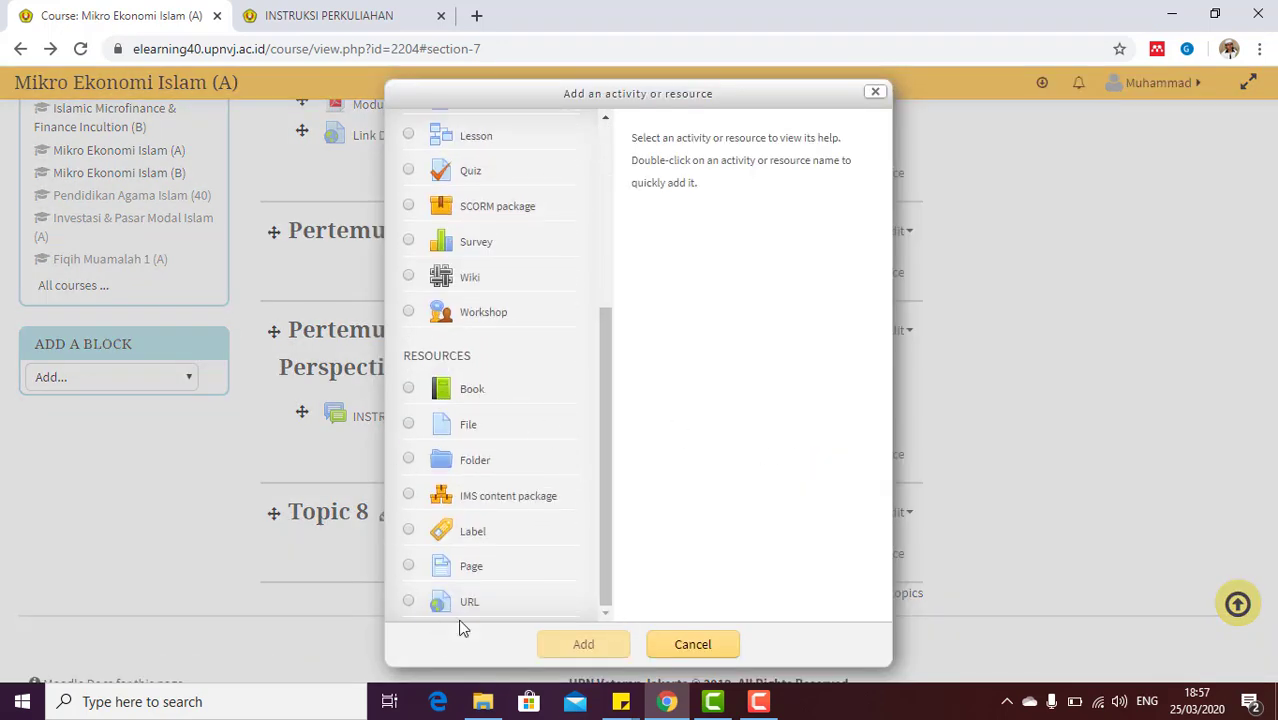
pyautogui.click(409, 425)
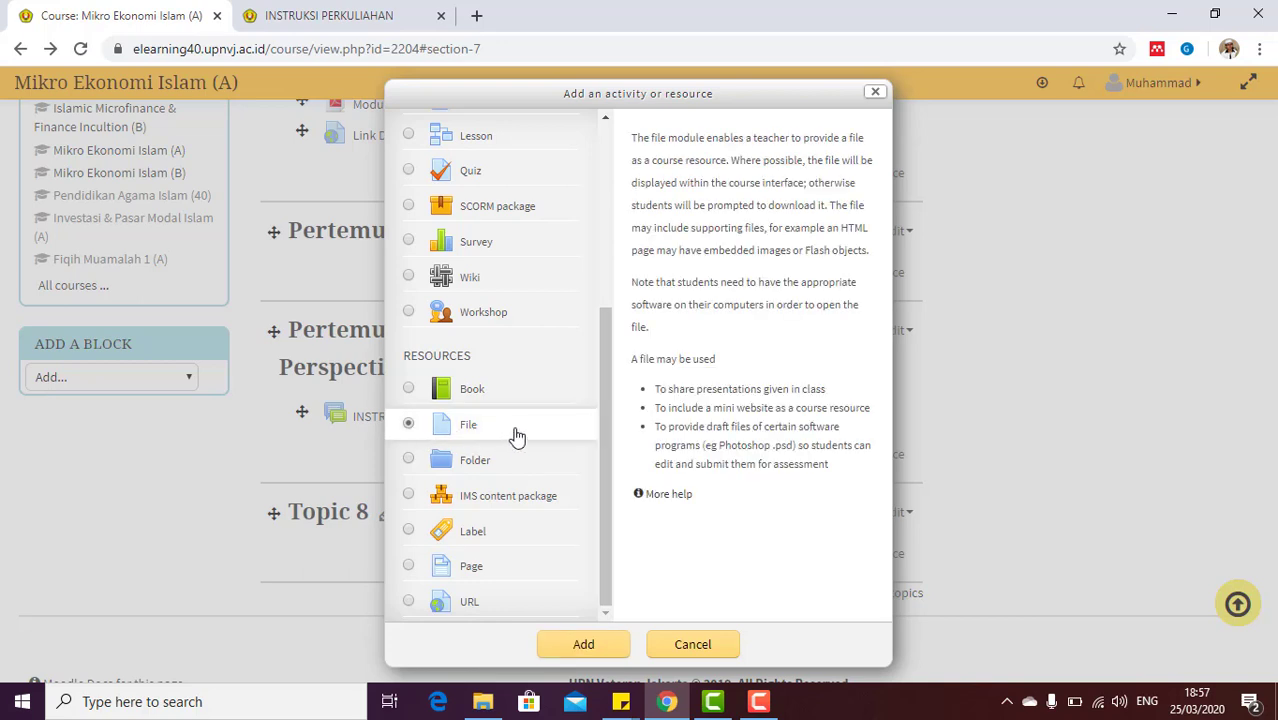
pyautogui.click(600, 646)
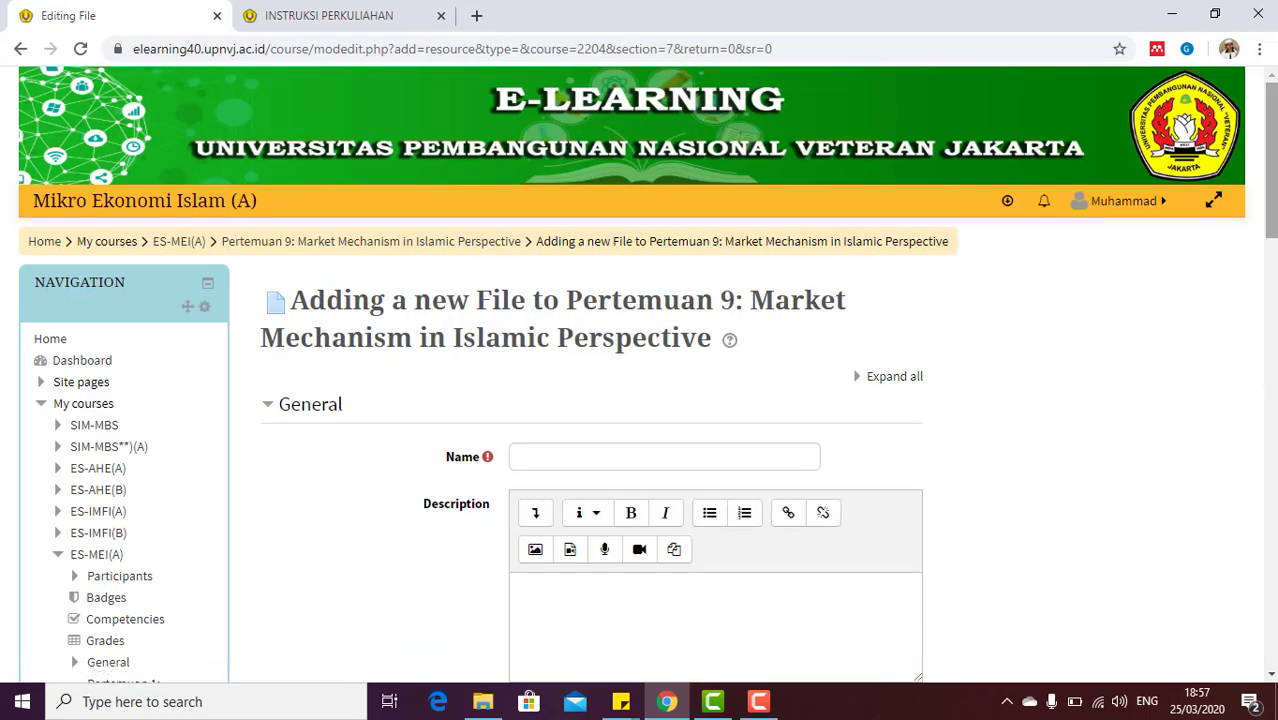
# Name the new file resource "Modul 5a"
pyautogui.scroll(-2, 1052, 345)
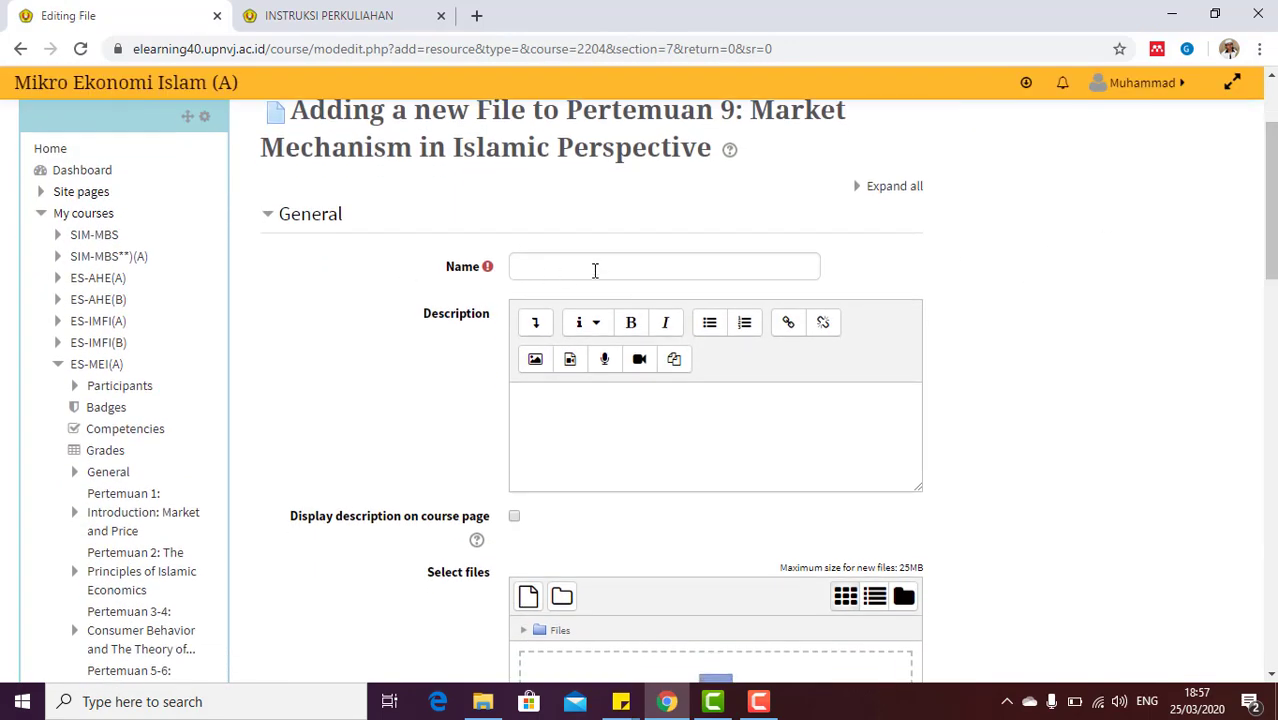
pyautogui.click(594, 270)
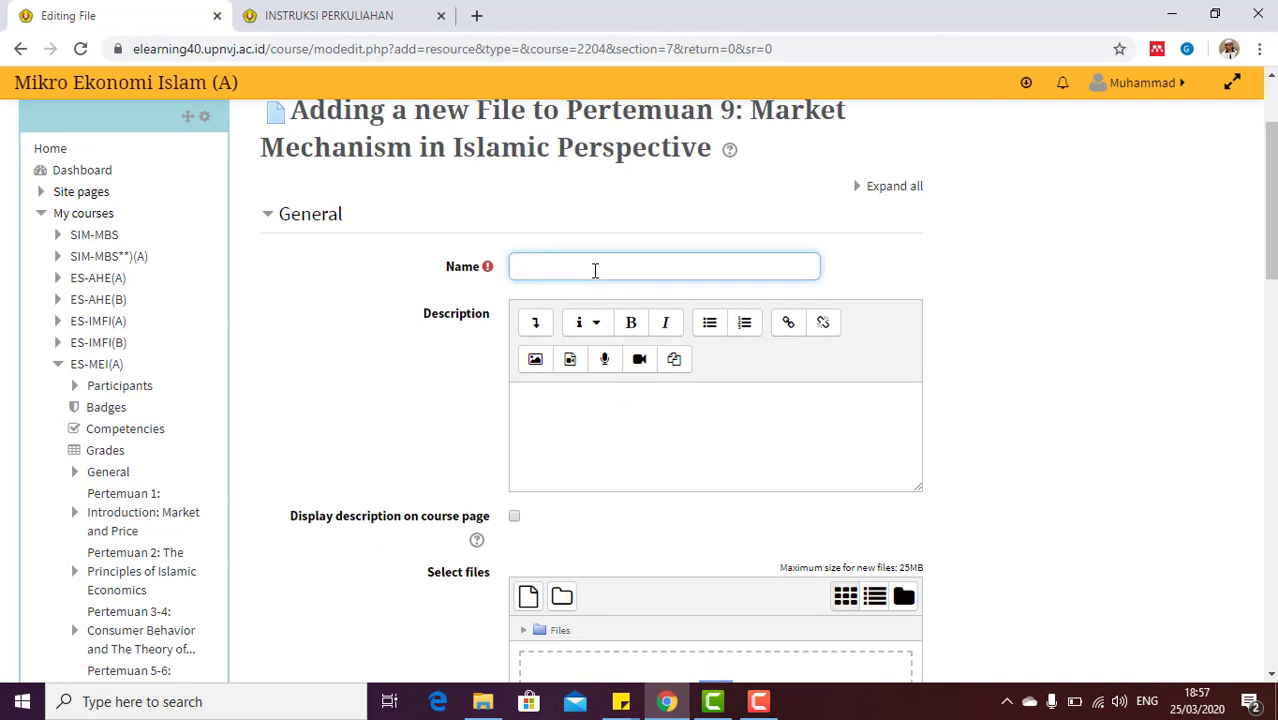
pyautogui.write('Modul')
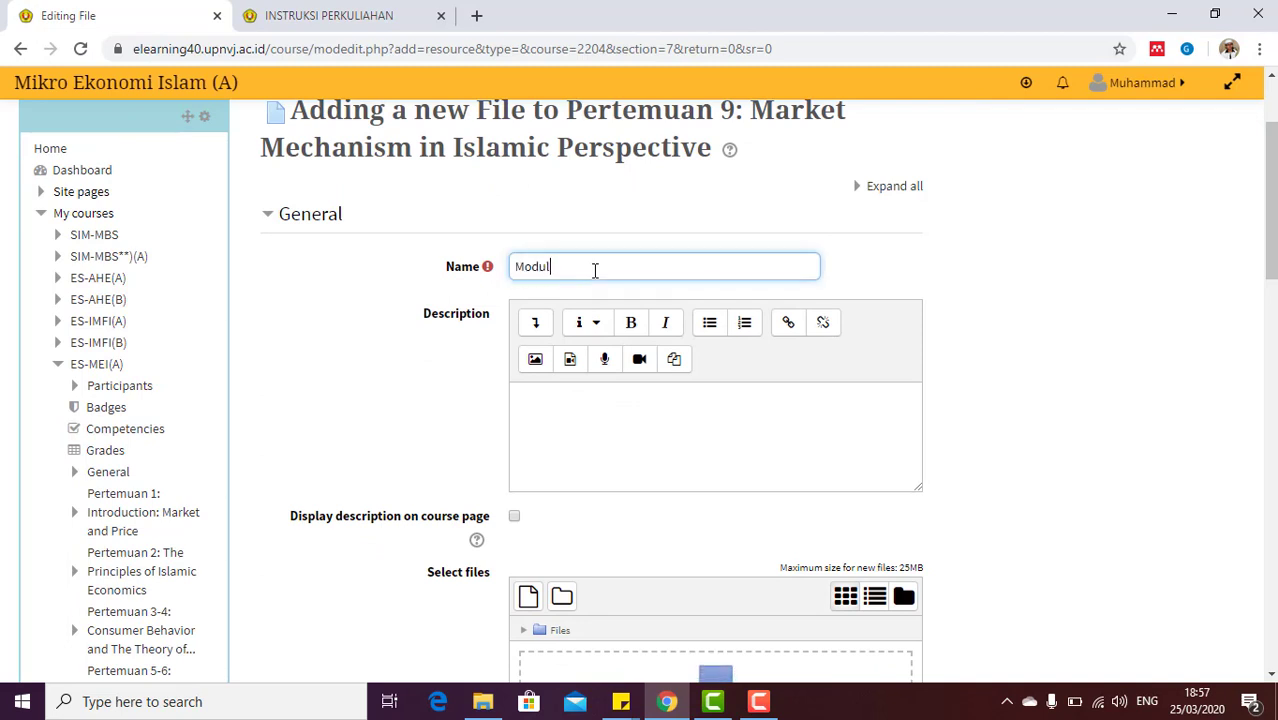
pyautogui.write(' 5a')
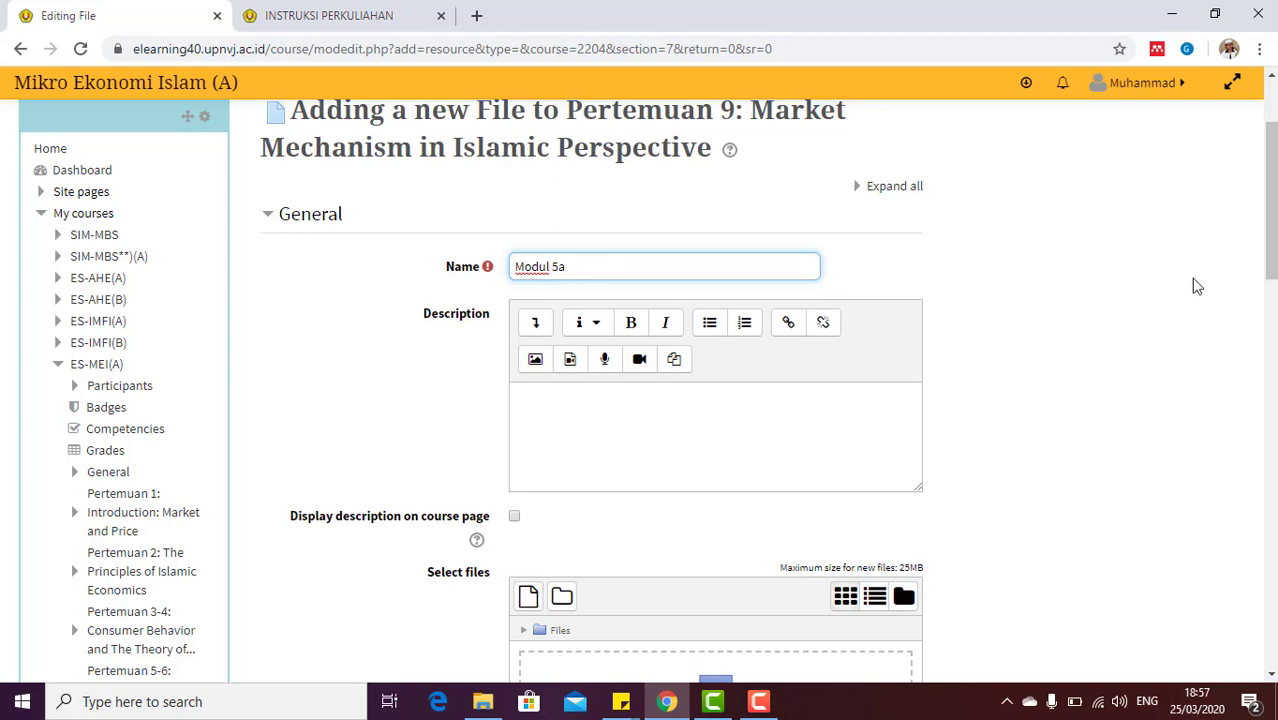
# Switch to File Explorer and browse to D:\1. UPN Veteran Jakarta\1. Bahan Ajar\1. Mikro Ekonomi Islam\PPT
pyautogui.scroll(-3, 1270, 200)
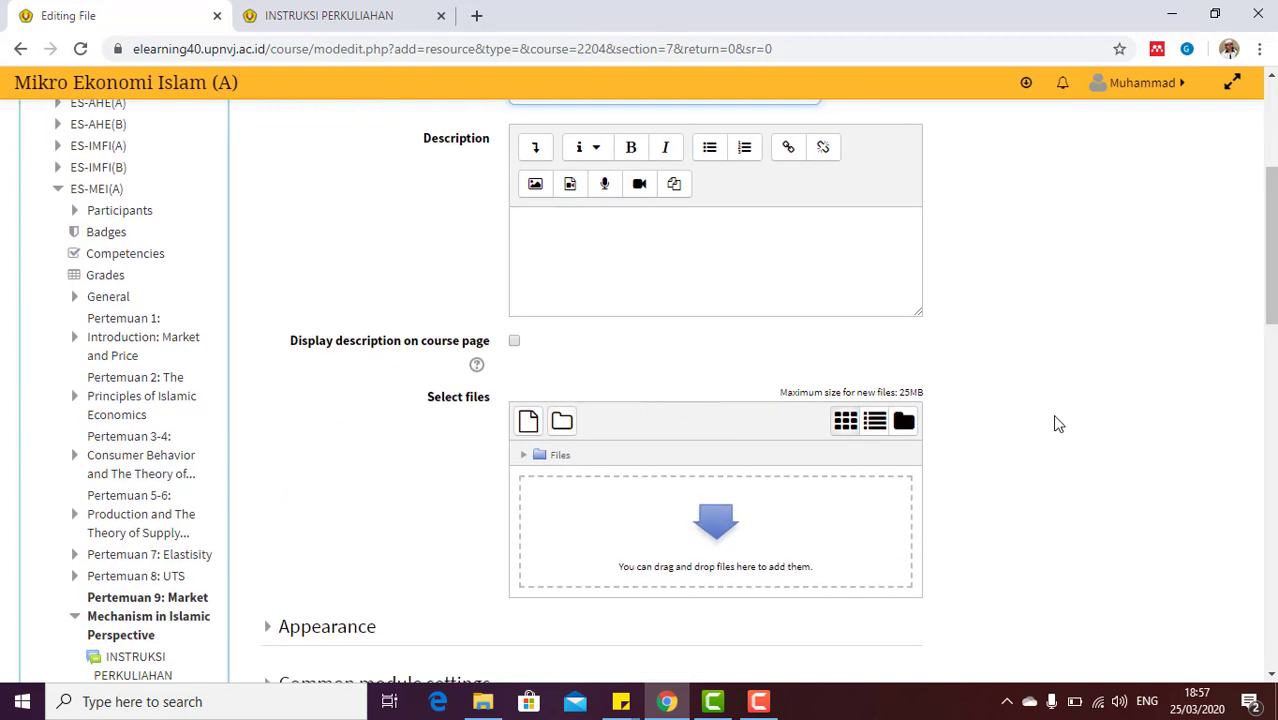
pyautogui.scroll(-2, 1270, 250)
pyautogui.scroll(5, 1270, 250)
pyautogui.scroll(-2, 1270, 250)
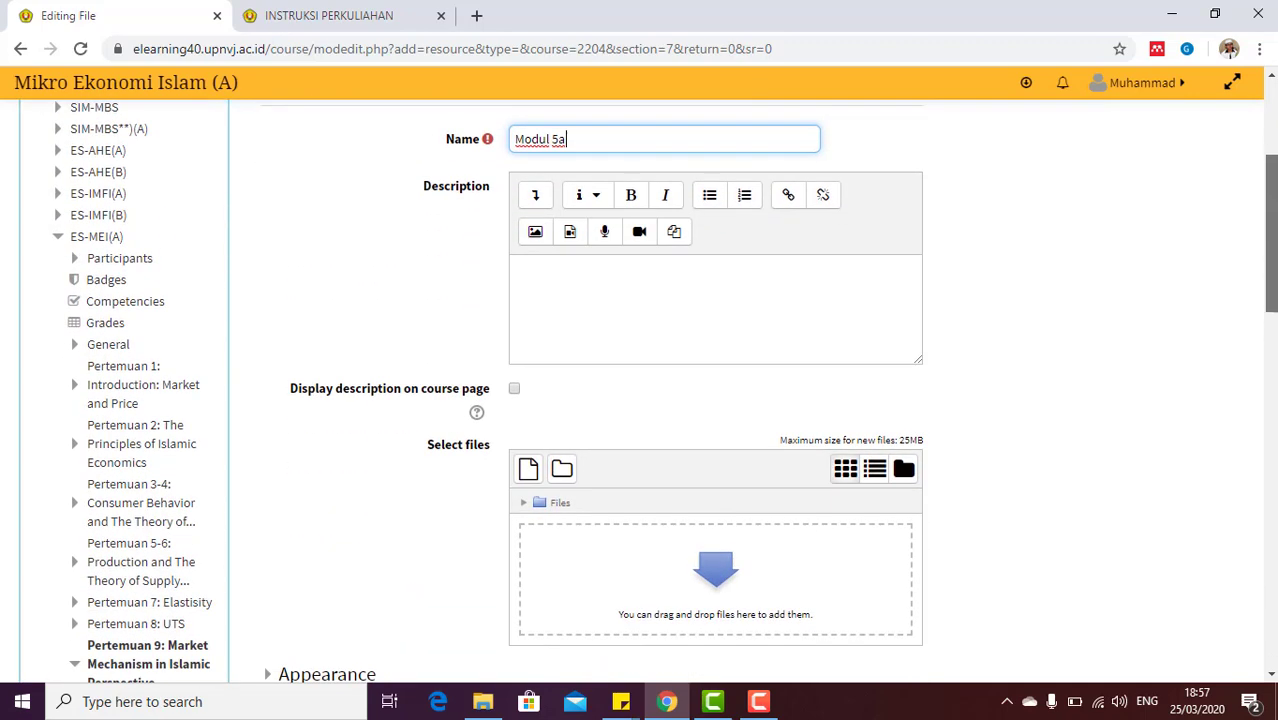
pyautogui.click(495, 705)
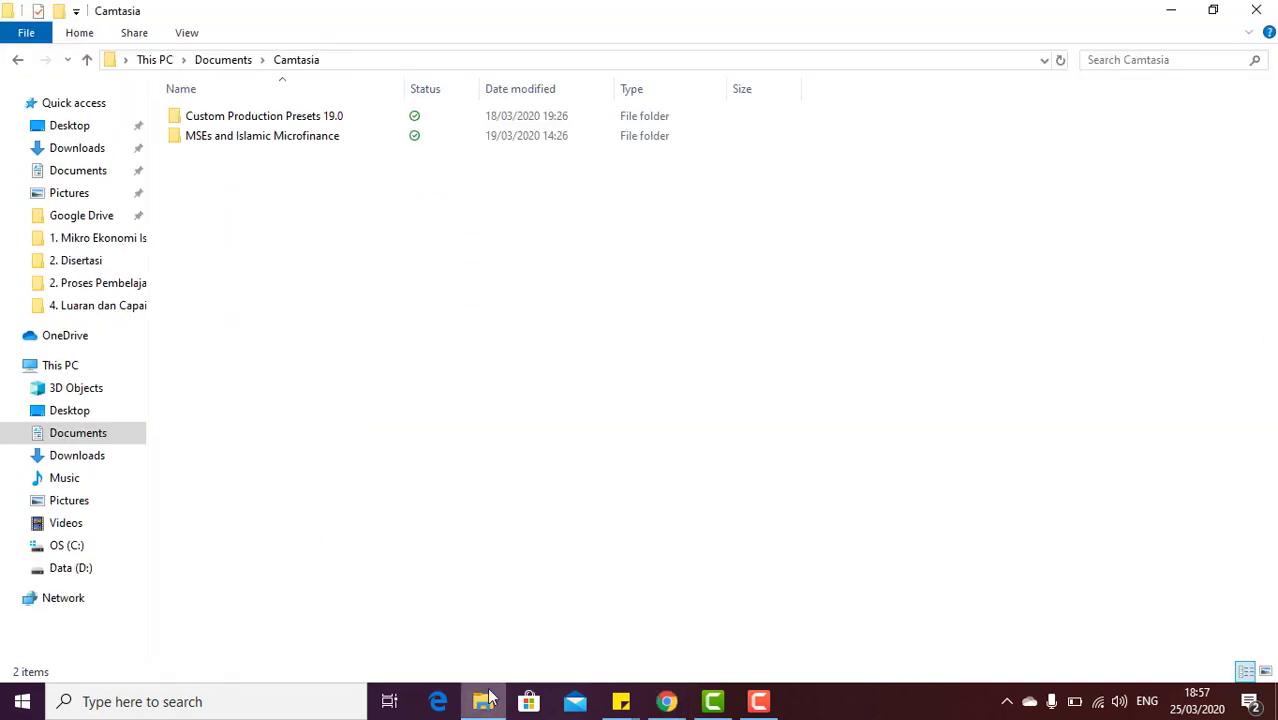
pyautogui.click(60, 568)
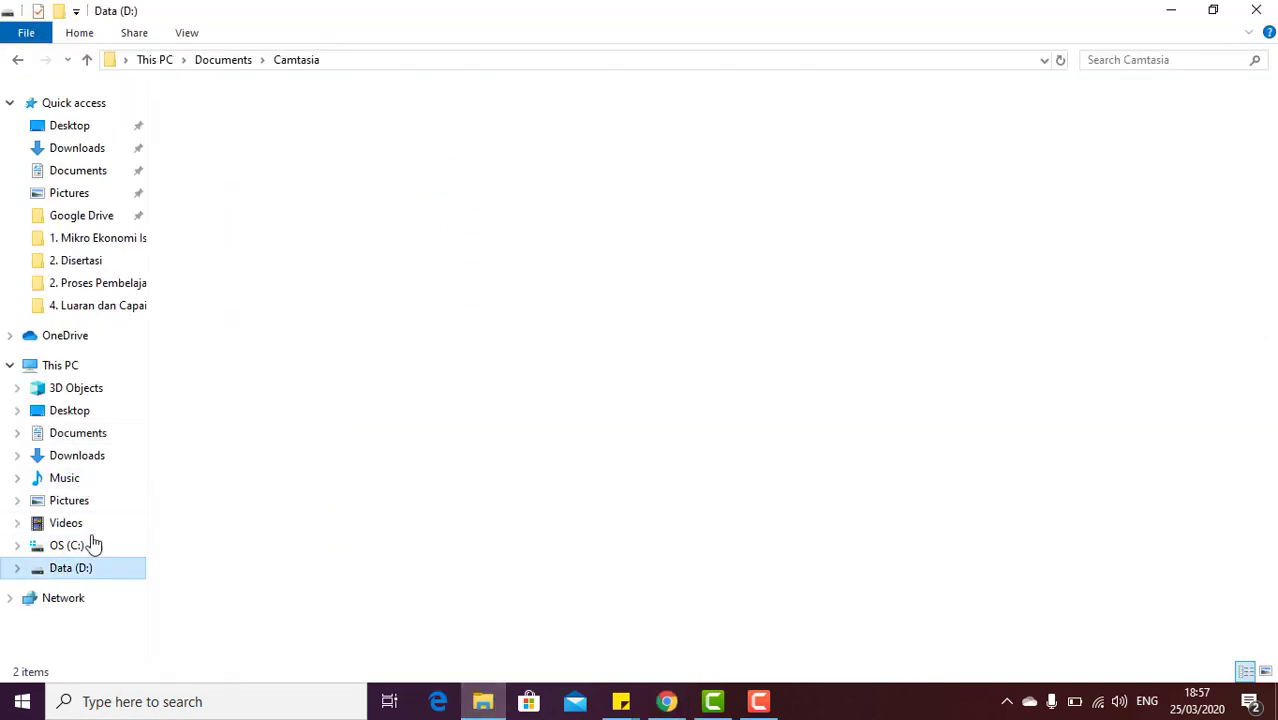
pyautogui.click(270, 118)
pyautogui.doubleClick(270, 118)
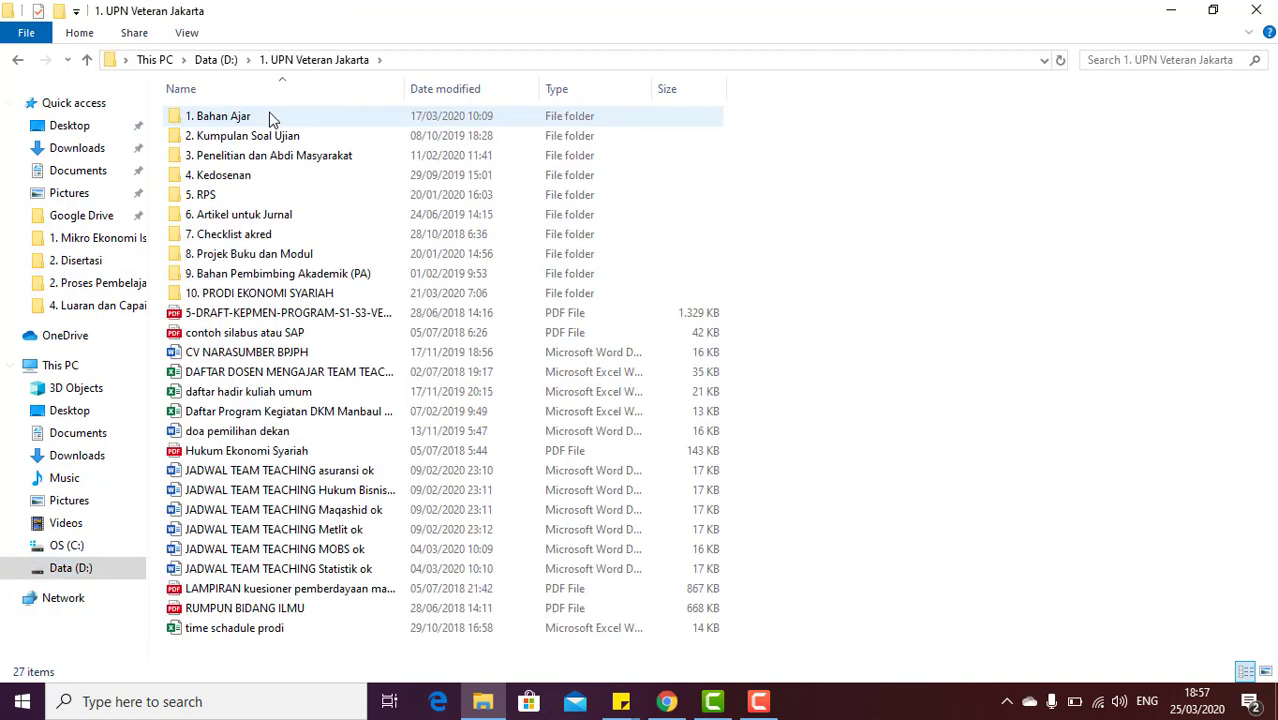
pyautogui.doubleClick(270, 118)
pyautogui.doubleClick(270, 118)
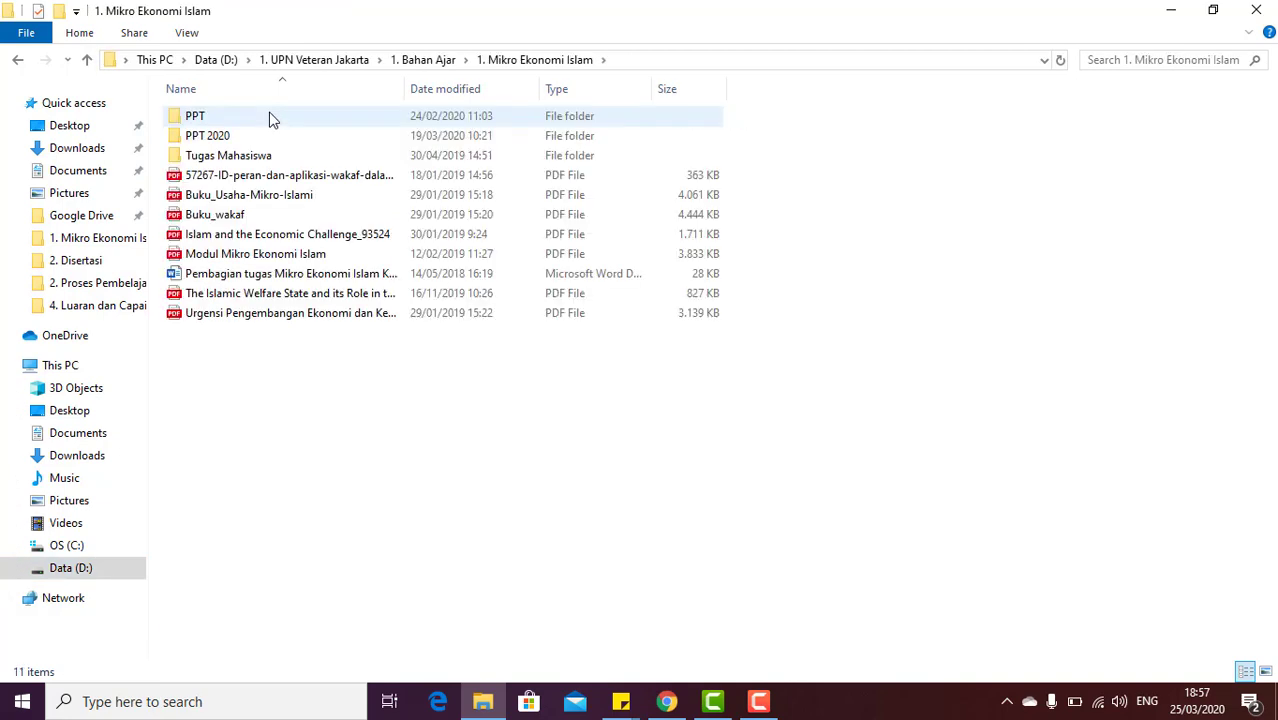
pyautogui.doubleClick(256, 135)
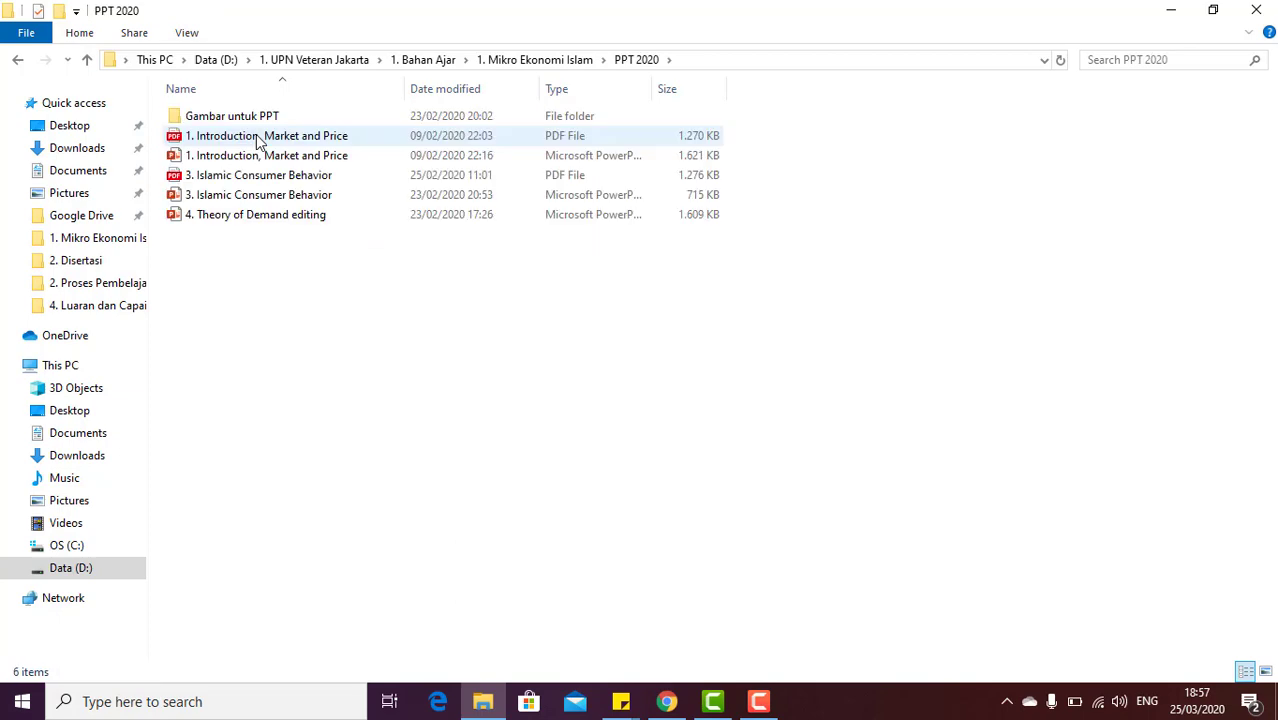
pyautogui.click(17, 60)
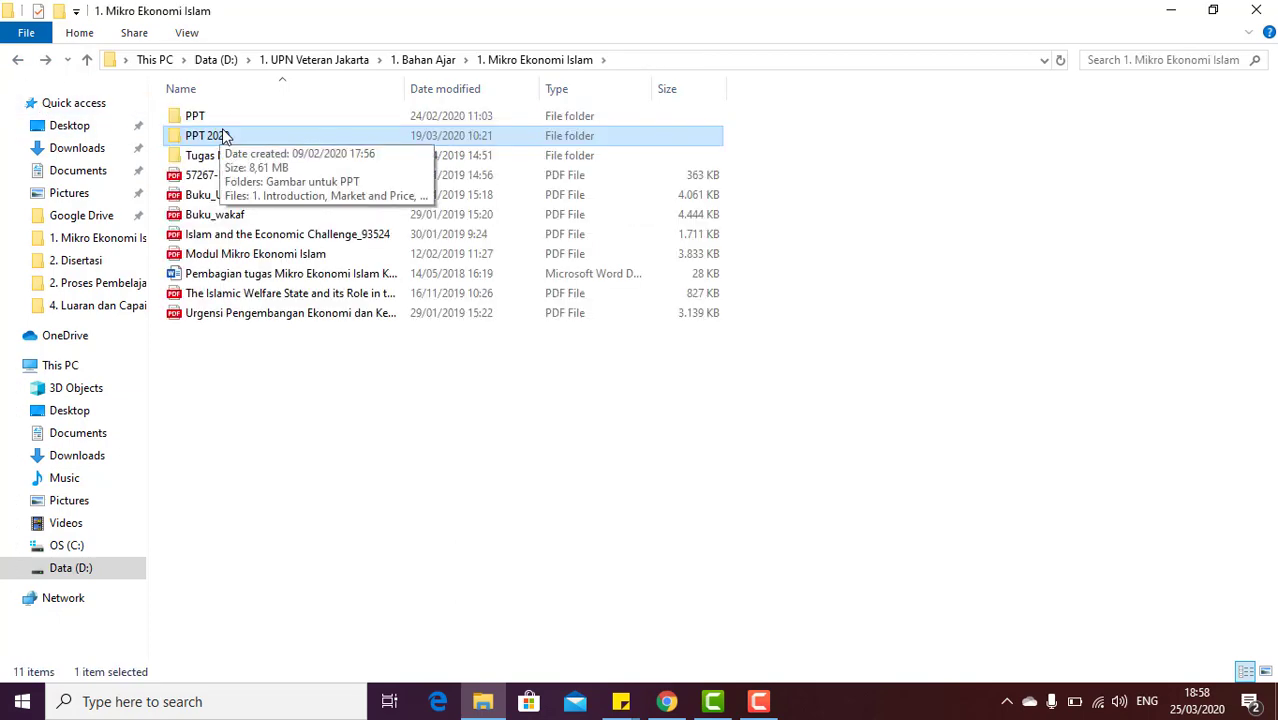
pyautogui.doubleClick(222, 119)
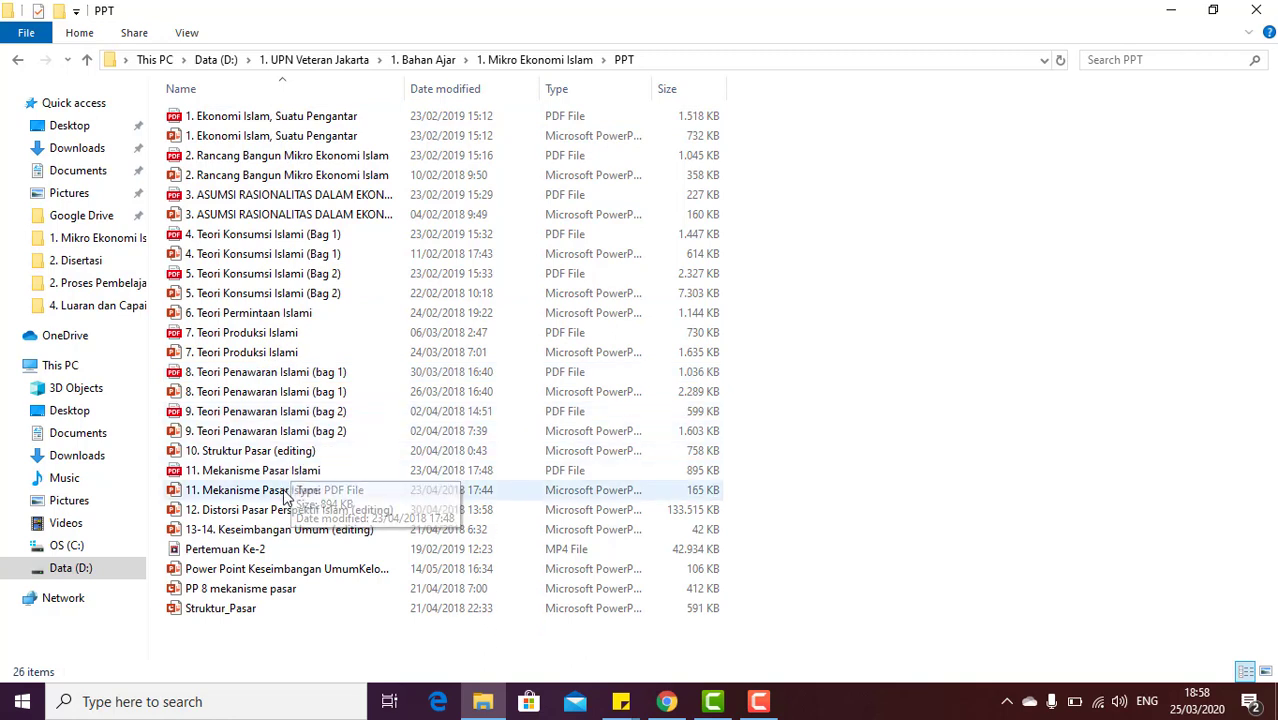
# Locate the "11. Mekanisme Pasar Islami" PDF in the PPT folder and switch back to the file resource form in Chrome
pyautogui.click(277, 478)
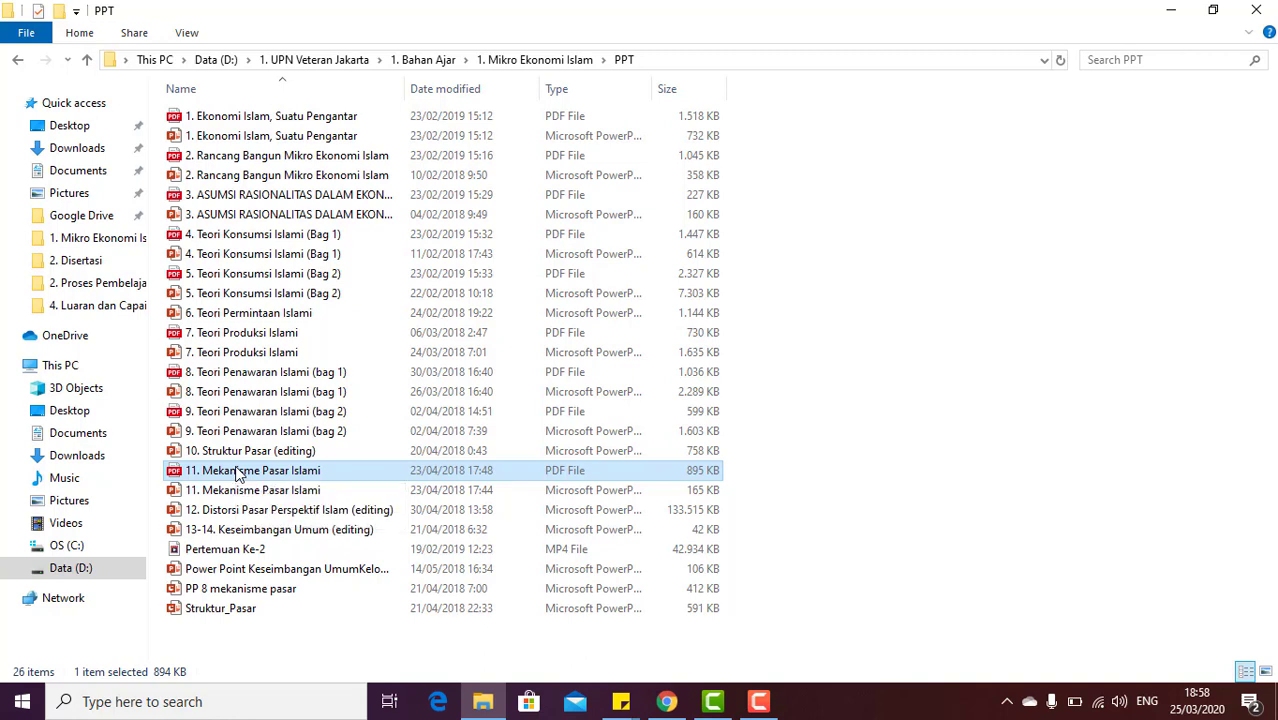
pyautogui.click(252, 474)
pyautogui.click(396, 533)
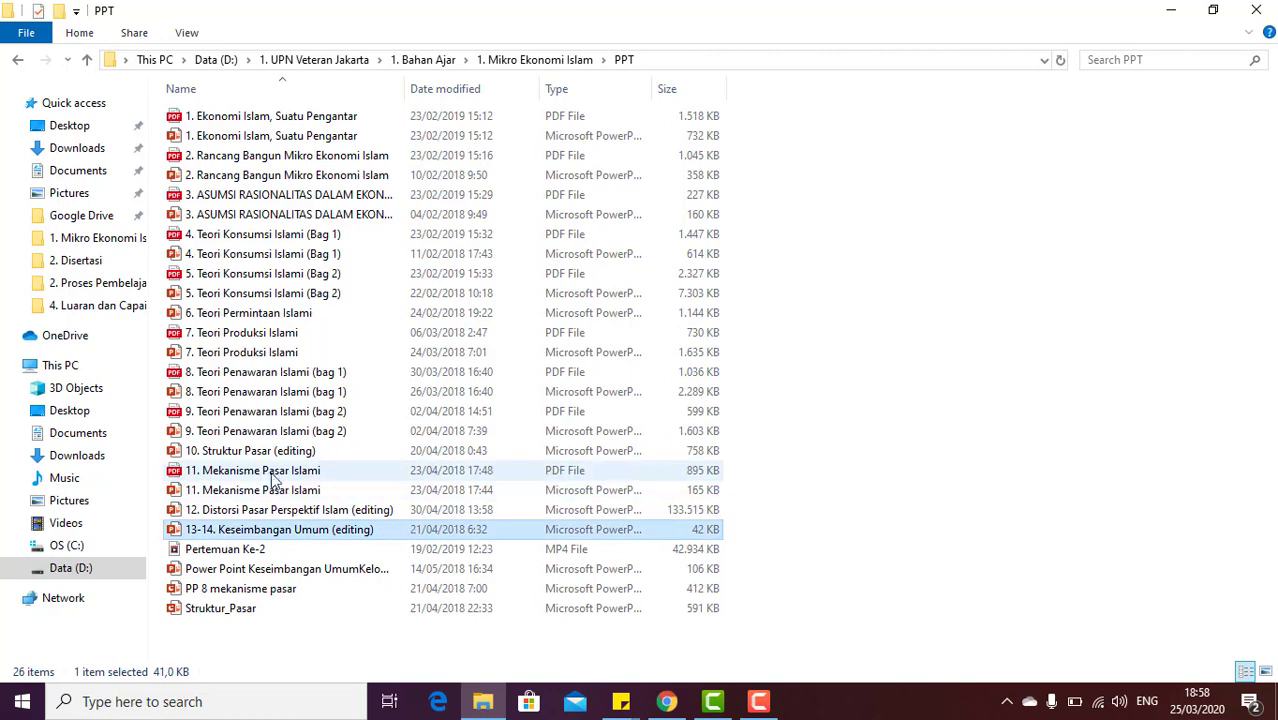
pyautogui.moveTo(265, 478); pyautogui.dragTo(486, 715)
pyautogui.click(486, 714)
pyautogui.click(485, 708)
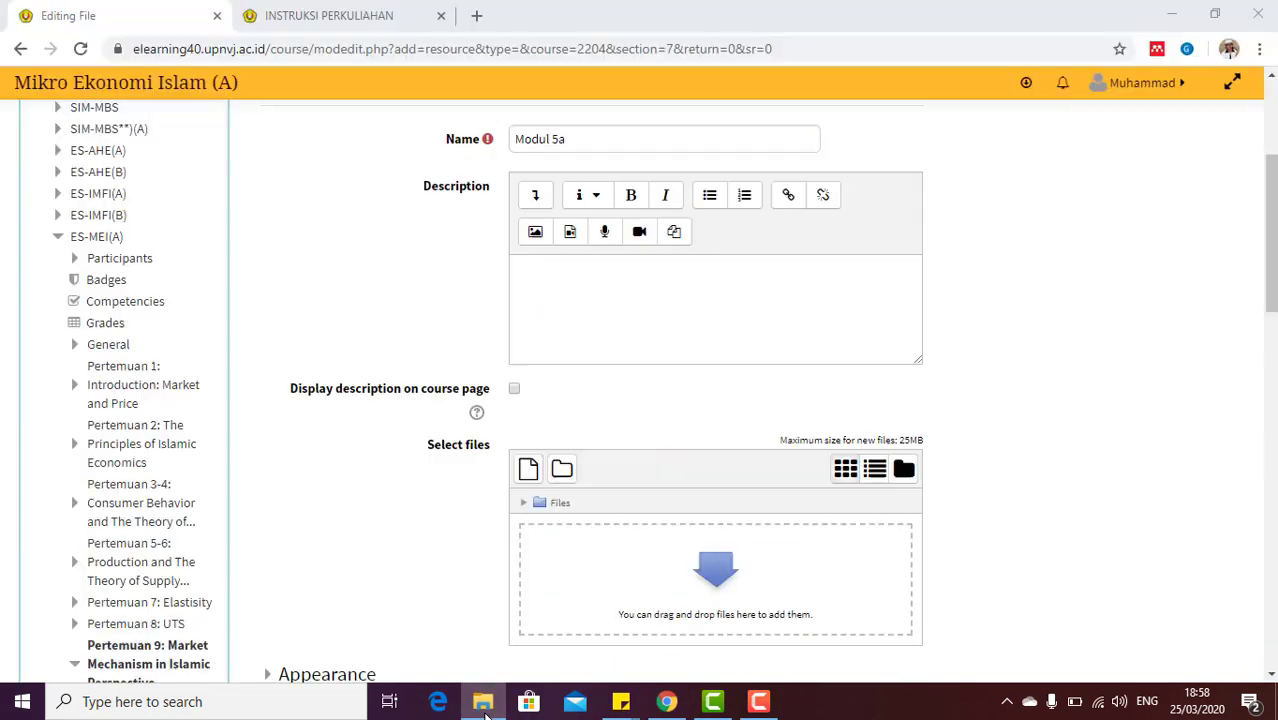
# Upload the "11. Mekanisme Pasar Islami" PDF from the PPT folder as the content of the Modul 5a file resource
pyautogui.click(731, 568)
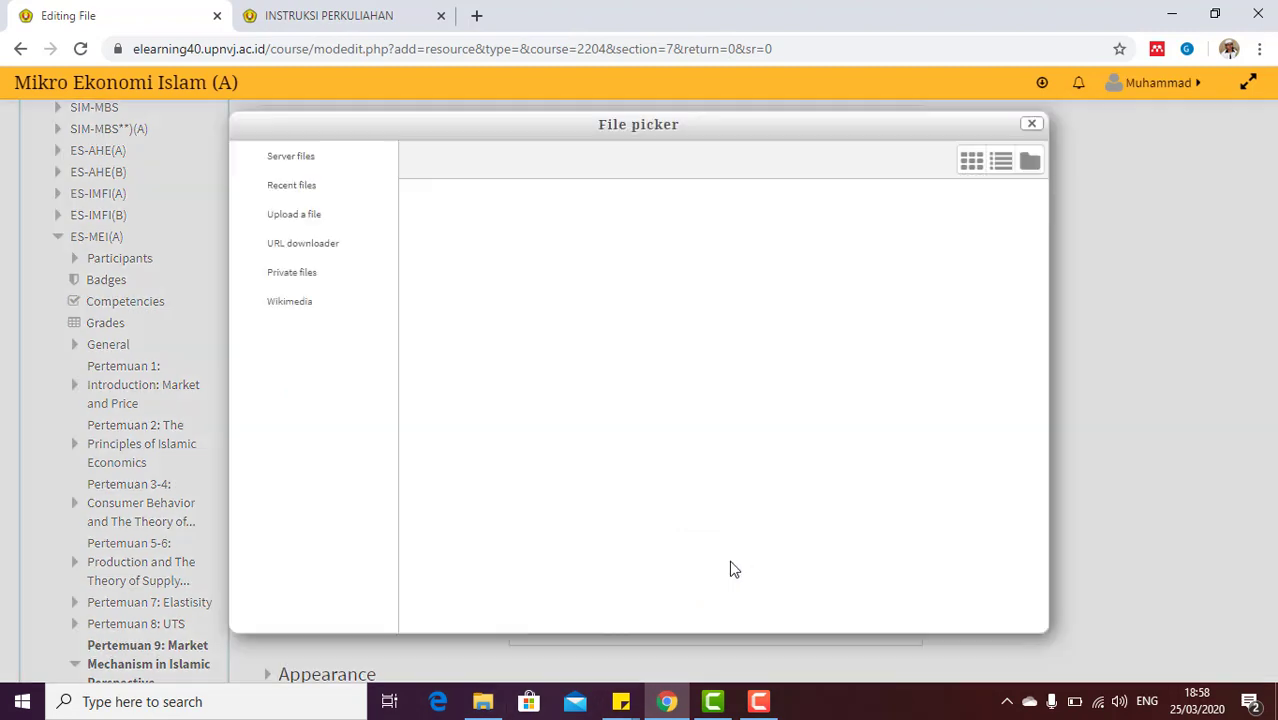
pyautogui.click(1033, 124)
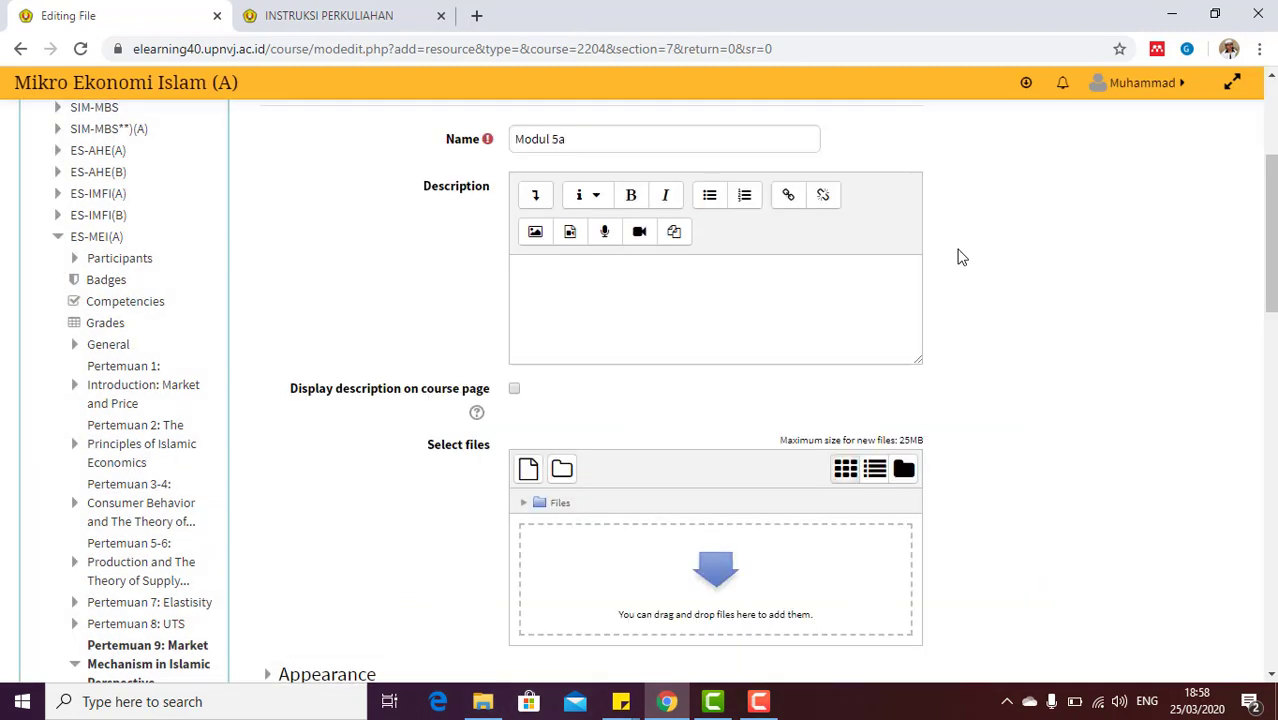
pyautogui.click(716, 577)
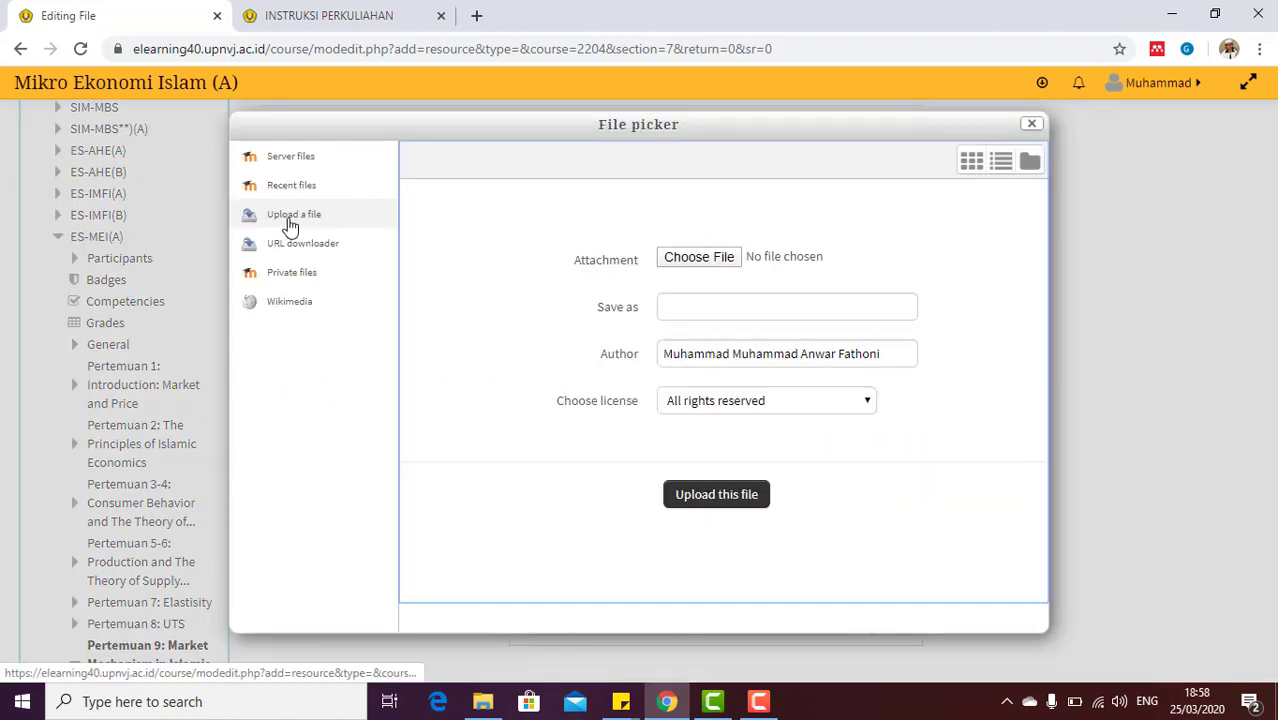
pyautogui.click(708, 250)
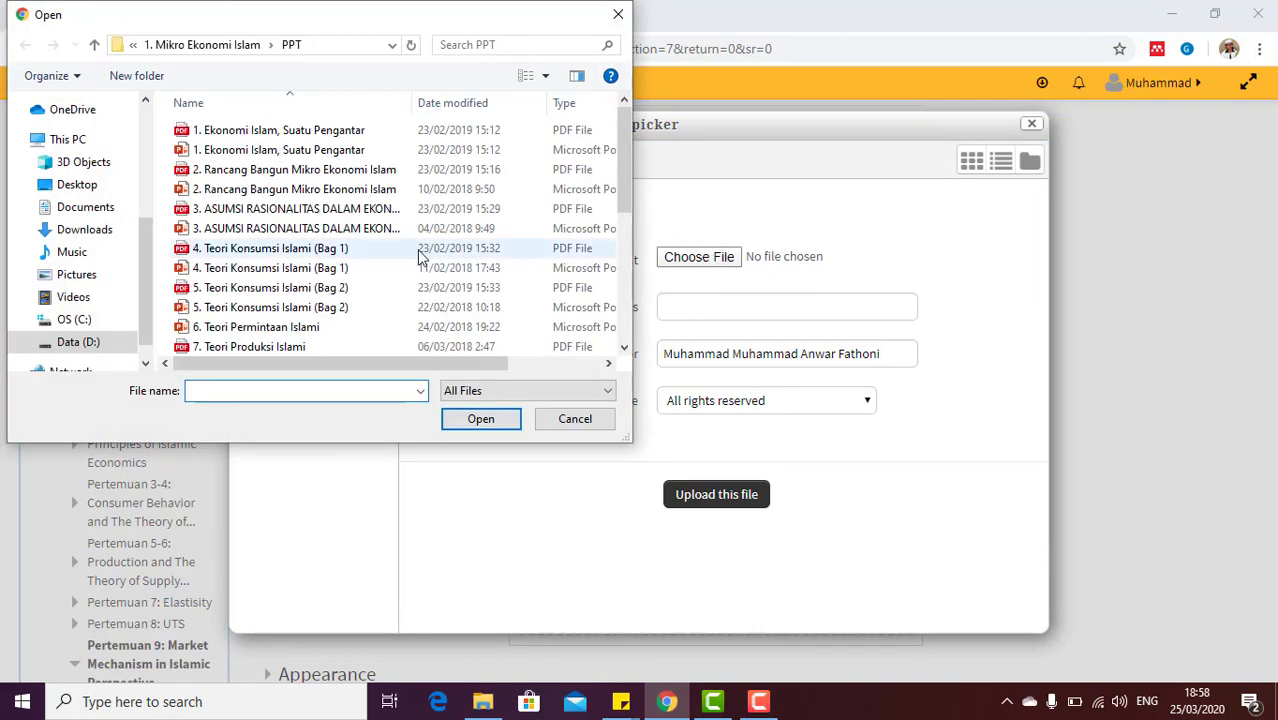
pyautogui.moveTo(625, 185); pyautogui.dragTo(628, 328)
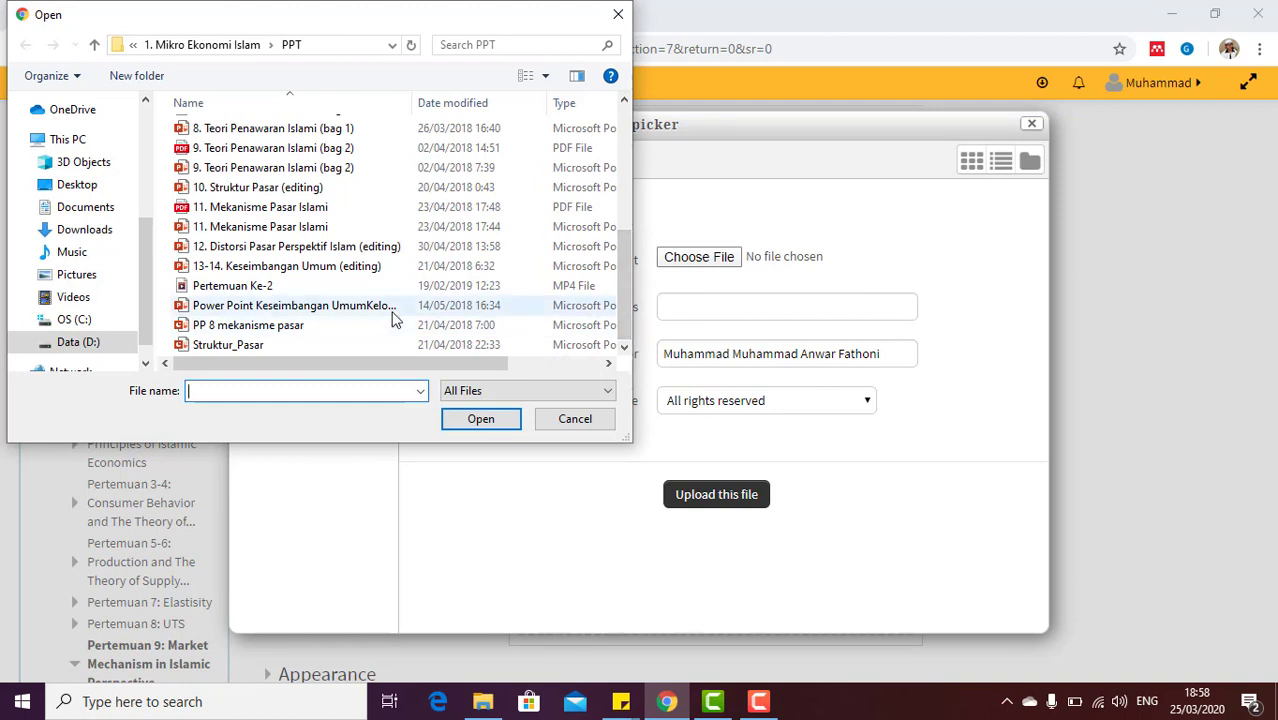
pyautogui.click(284, 212)
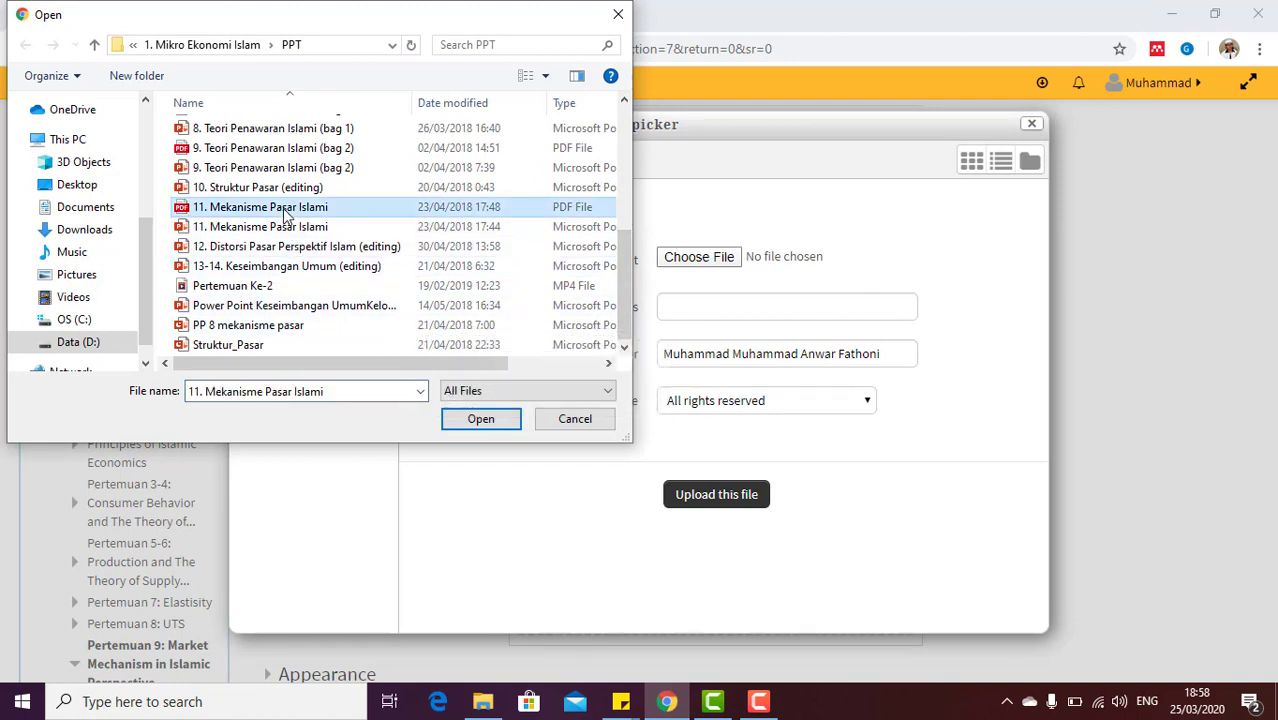
pyautogui.click(480, 420)
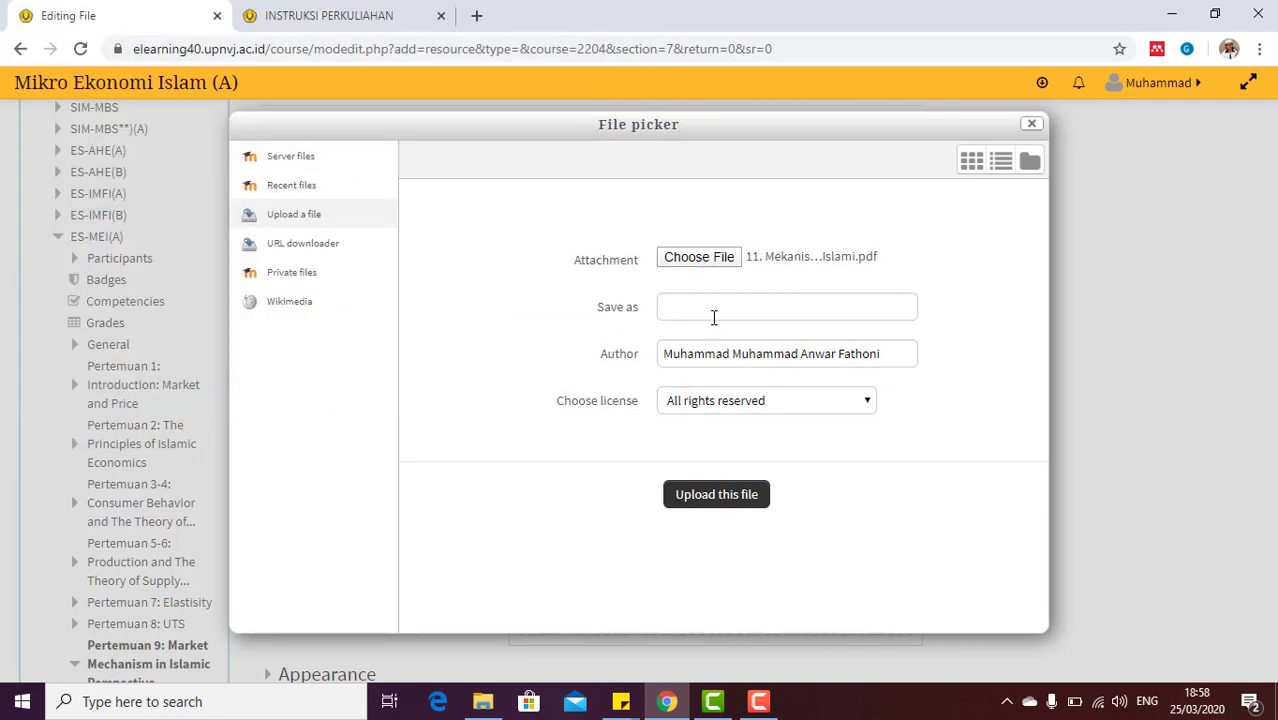
pyautogui.click(716, 496)
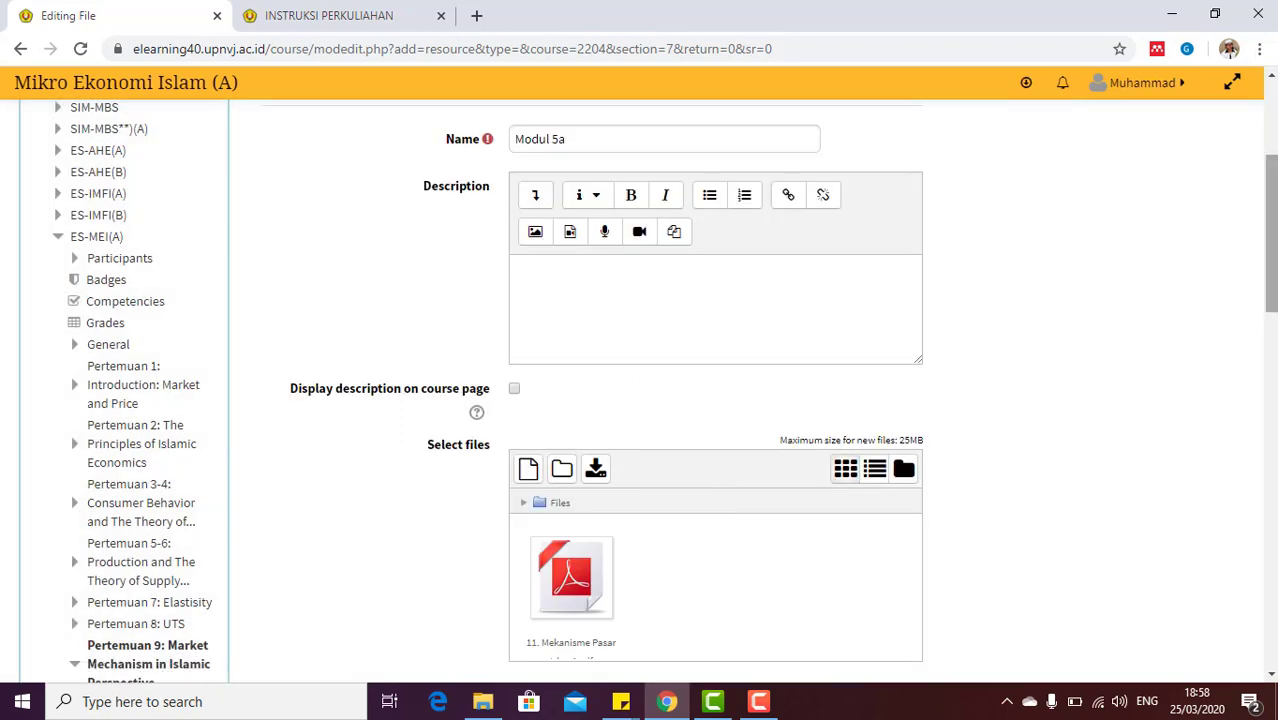
# Save the Modul 5a file resource and return to the course page
pyautogui.moveTo(1271, 285); pyautogui.dragTo(1271, 352)
pyautogui.moveTo(1271, 287); pyautogui.dragTo(1271, 385)
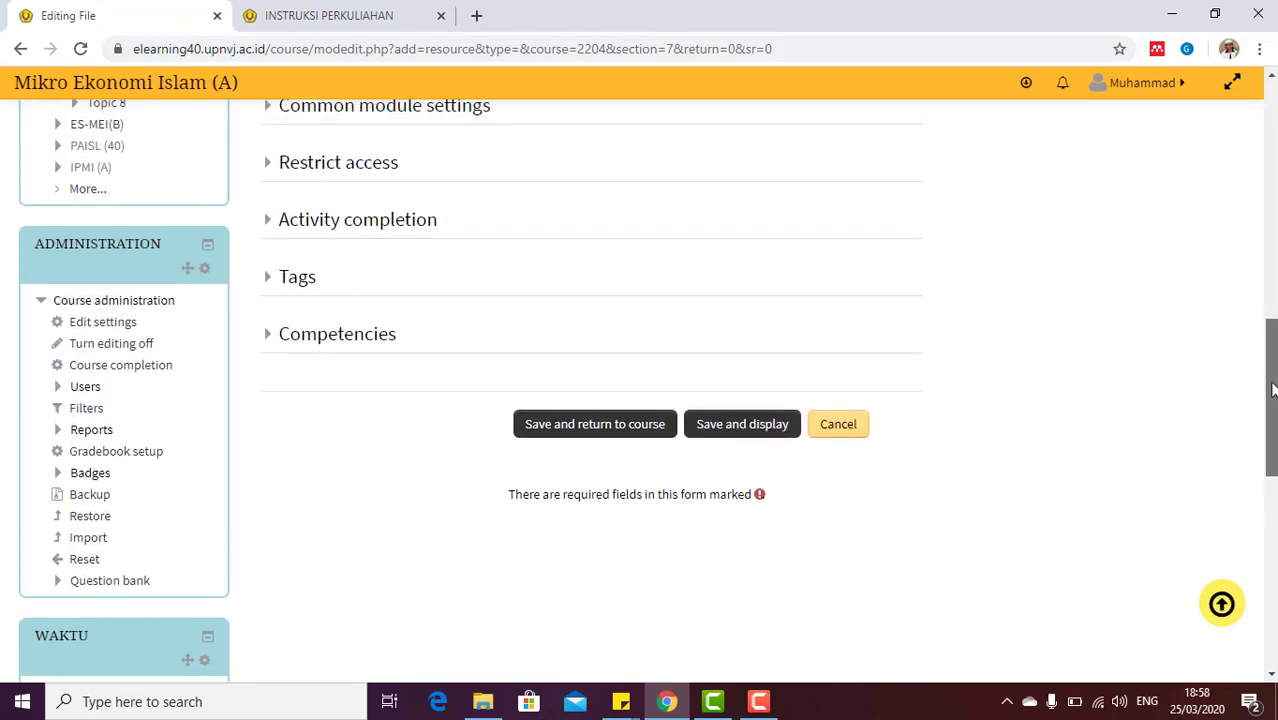
pyautogui.click(595, 424)
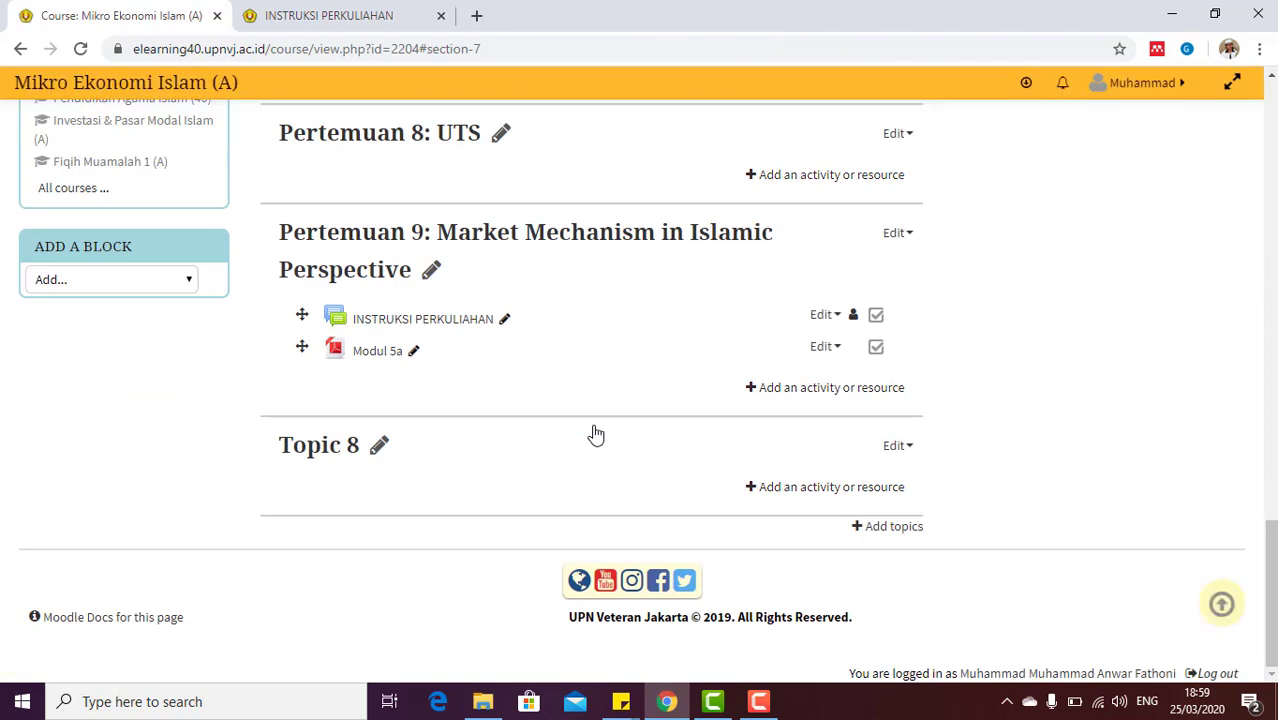
# Check the Pertemuan 9 section against the INSTRUKSI PERKULIAHAN forum text, and return to the course page
pyautogui.scroll(1, 380, 486)
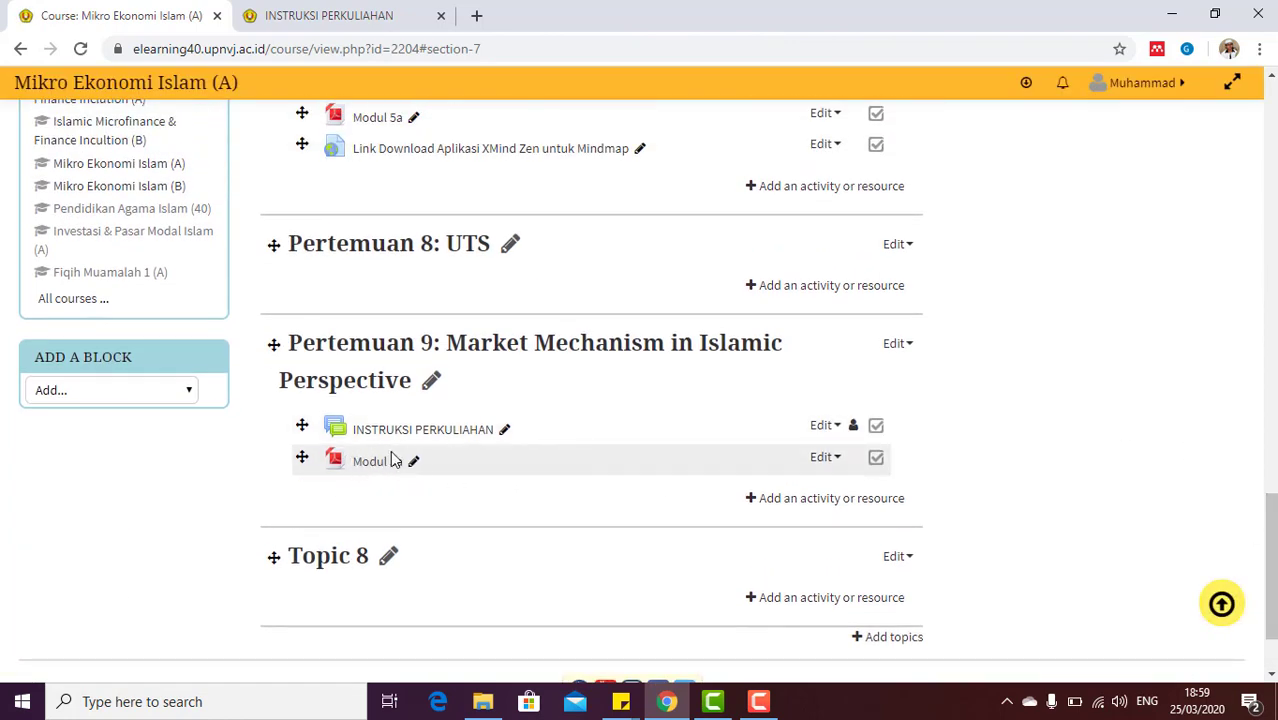
pyautogui.click(331, 8)
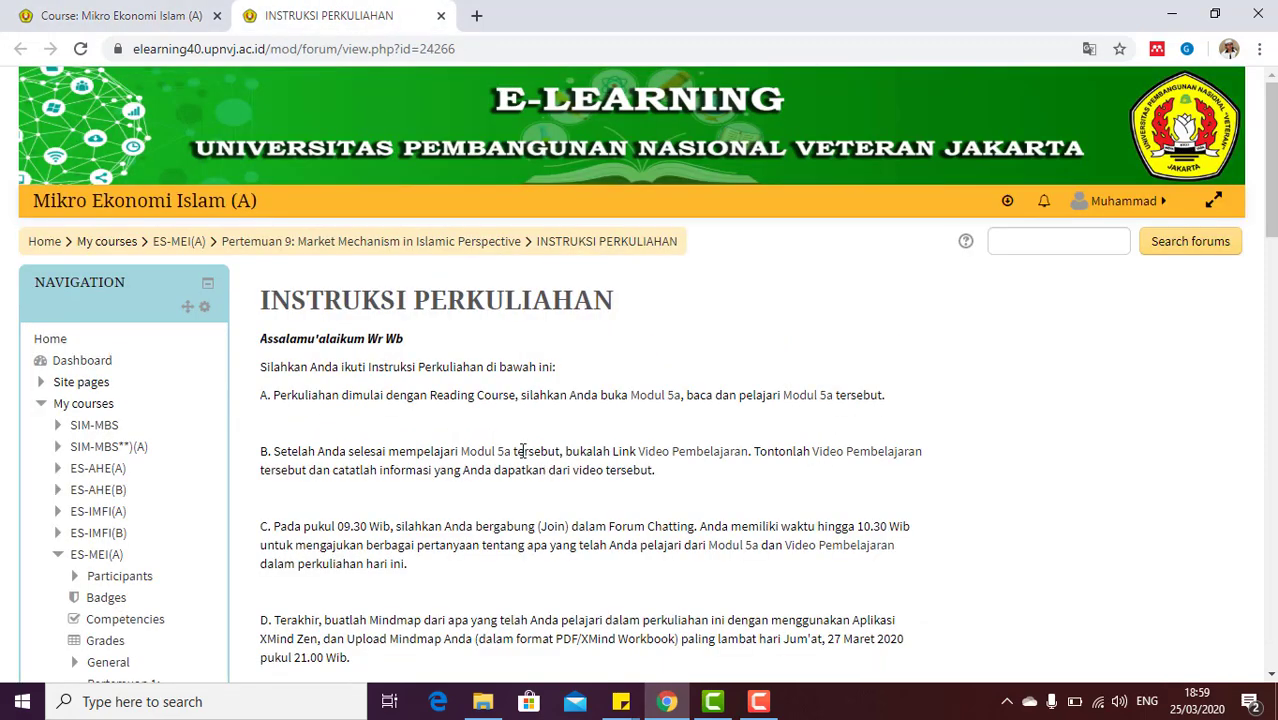
pyautogui.click(96, 22)
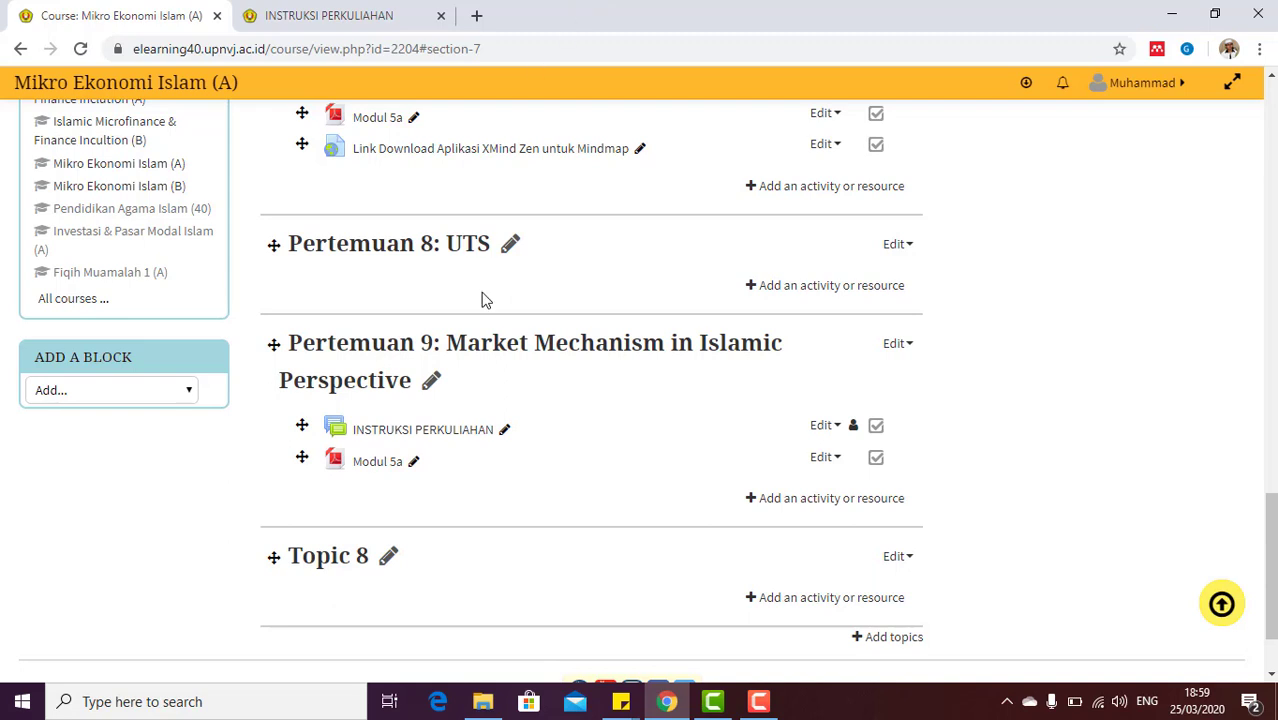
# Open YouTube in a new browser tab
pyautogui.click(478, 17)
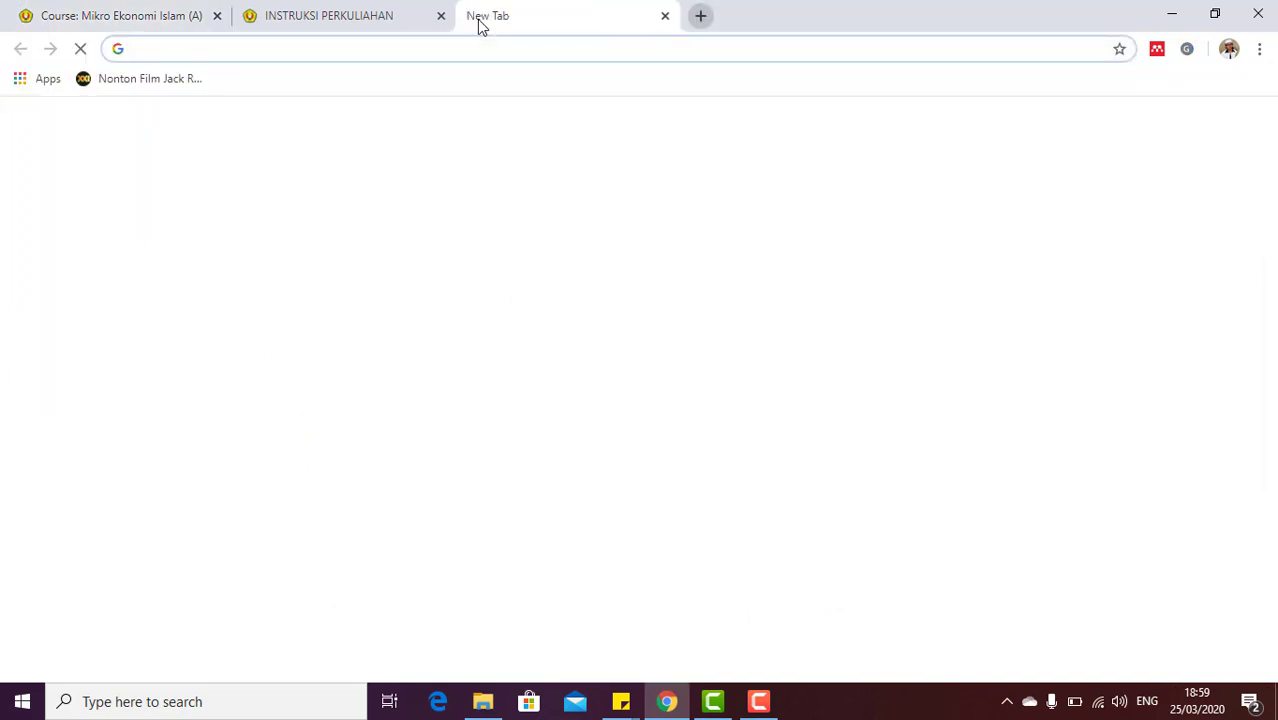
pyautogui.write('y')
pyautogui.press('Return')
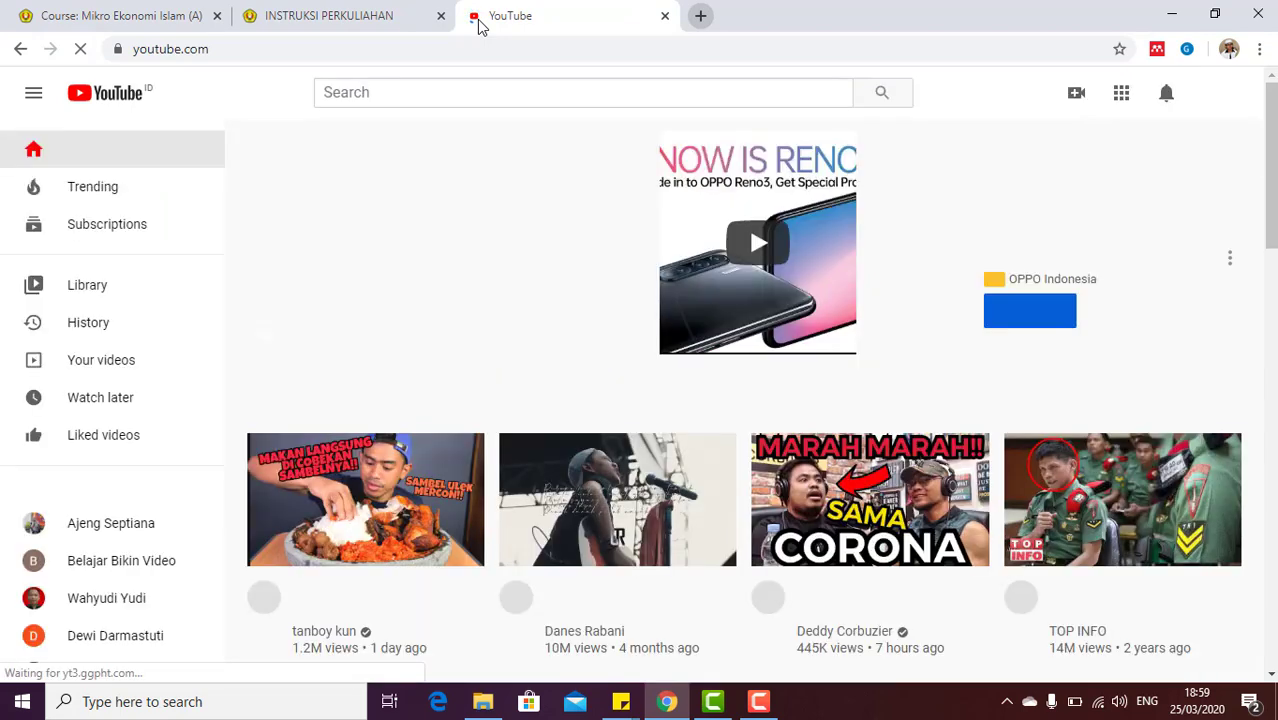
# Search YouTube for "mekanisme pasar dalam islam"
pyautogui.click(384, 93)
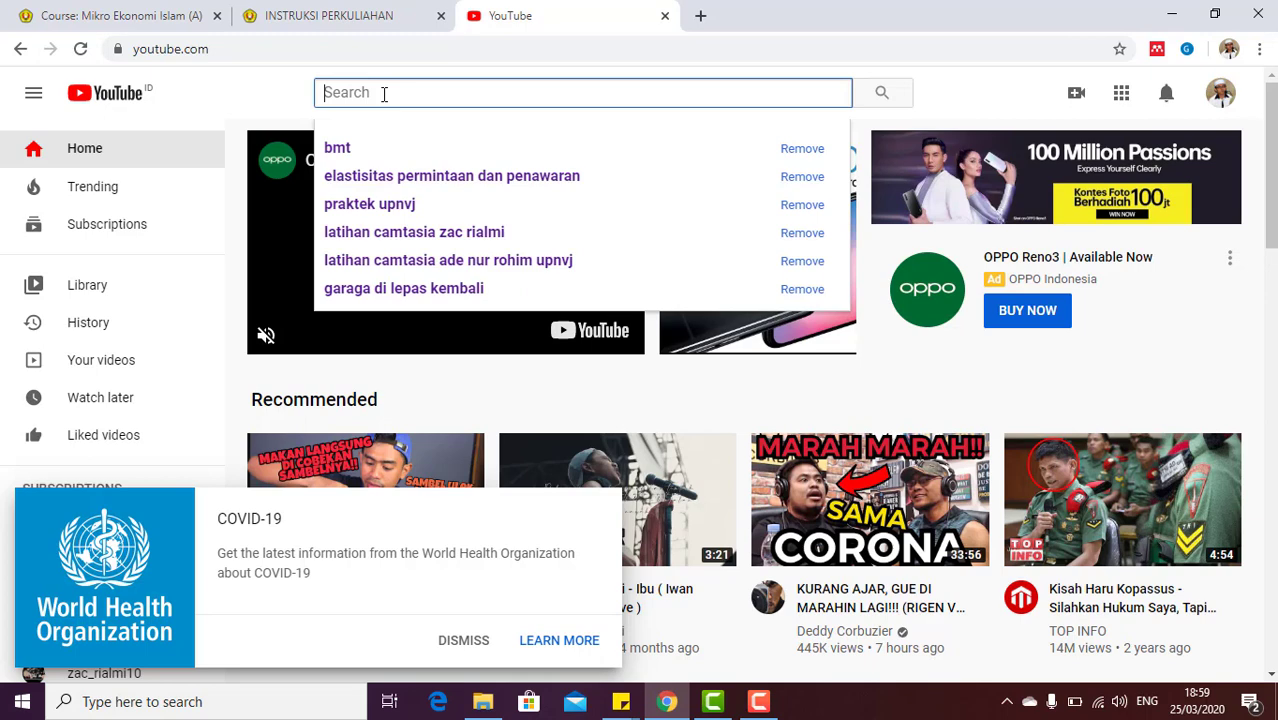
pyautogui.write('mark')
pyautogui.press('BackSpace')
pyautogui.press('BackSpace')
pyautogui.press('BackSpace')
pyautogui.press('BackSpace')
pyautogui.write('me')
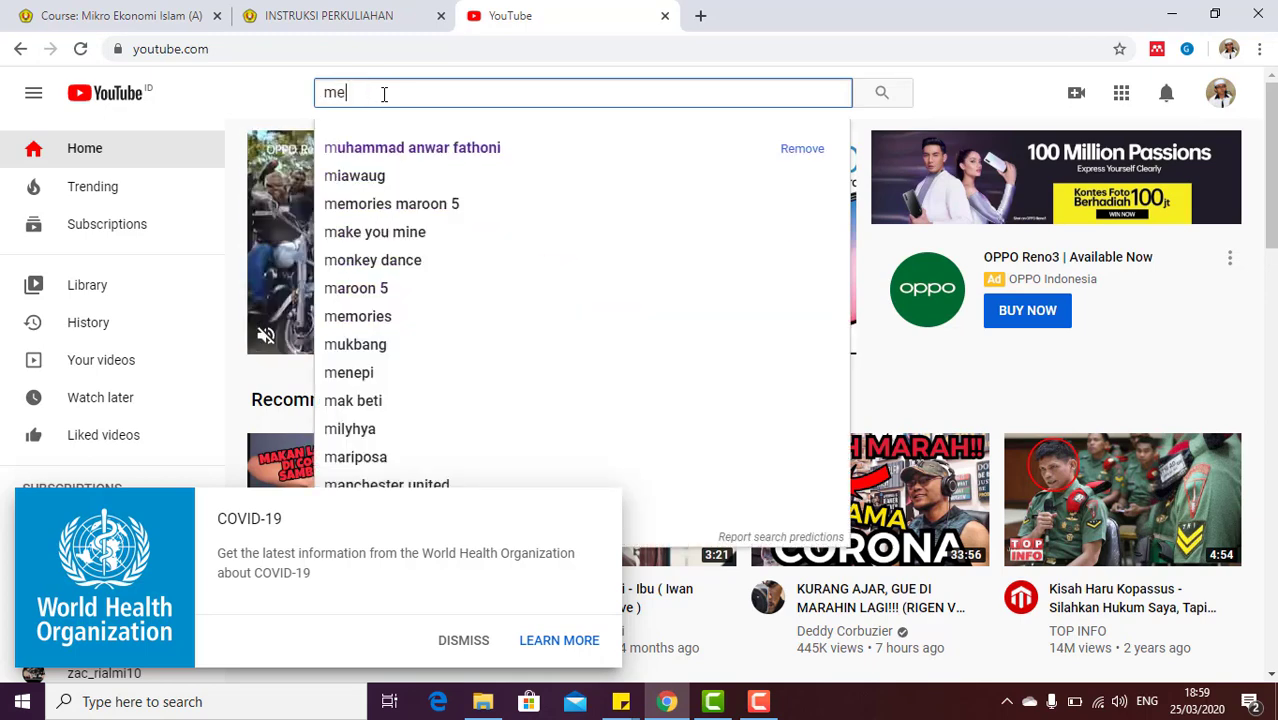
pyautogui.write('kanisme pasar')
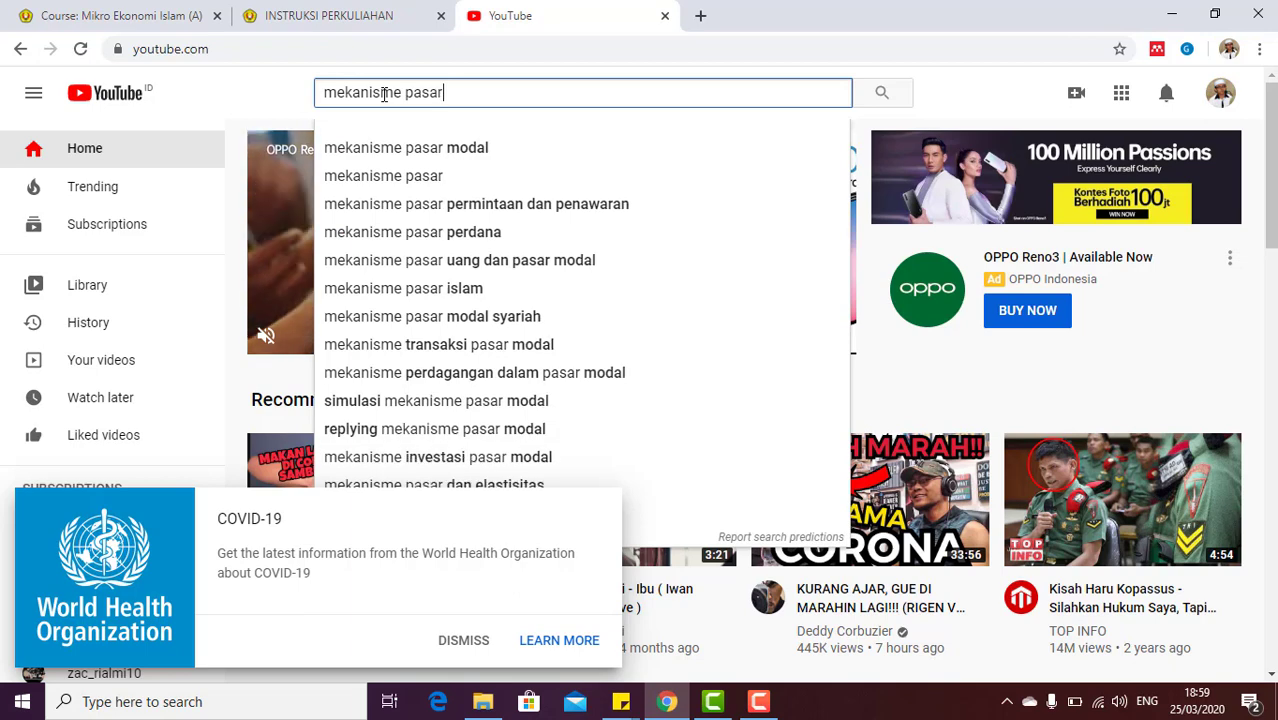
pyautogui.write(' islam')
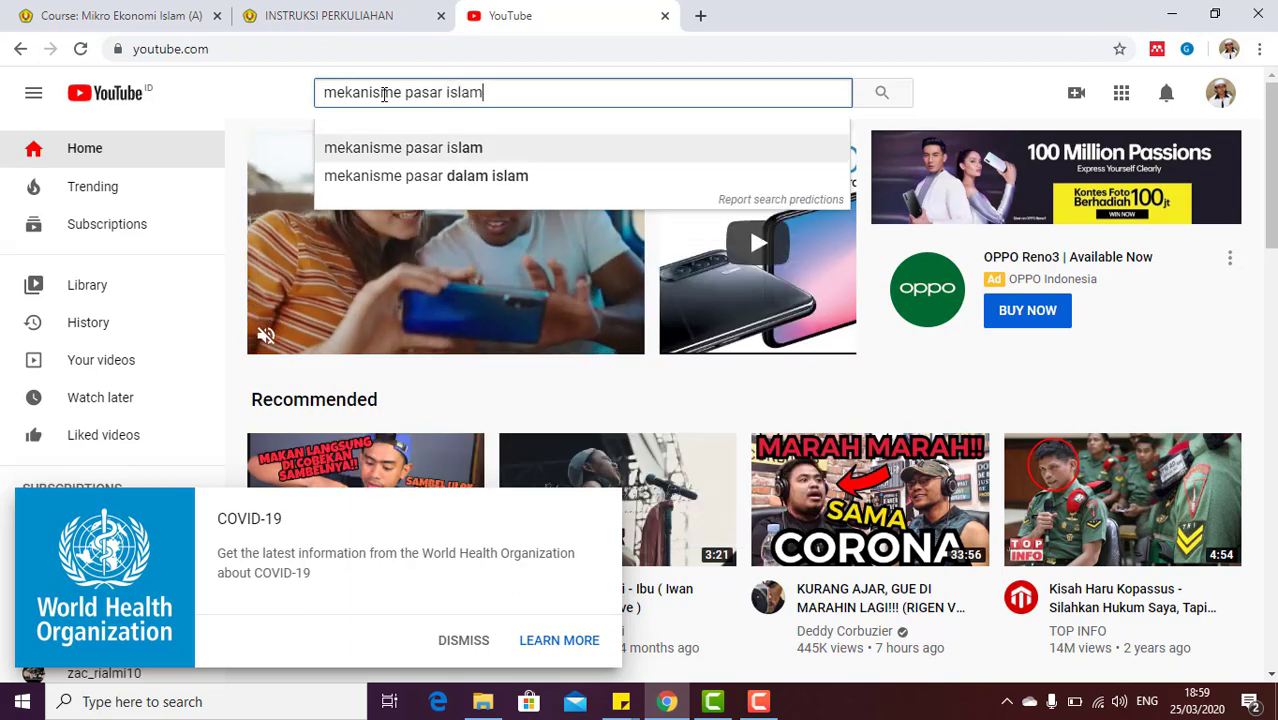
pyautogui.press('Down')
pyautogui.press('Return')
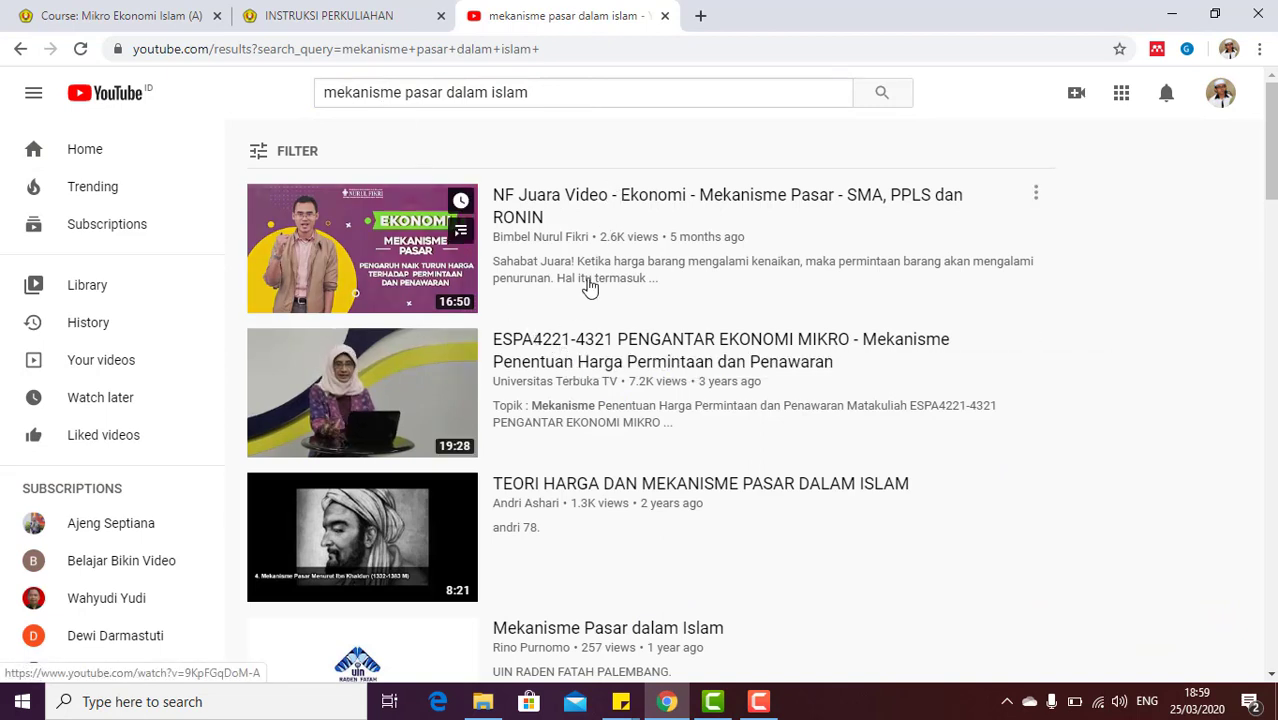
# Open the "ESPA4221-4321 PENGANTAR EKONOMI MIKRO - Mekanisme Penentuan Harga Permintaan dan Penawaran" video, pause it and copy its web address
pyautogui.click(579, 365)
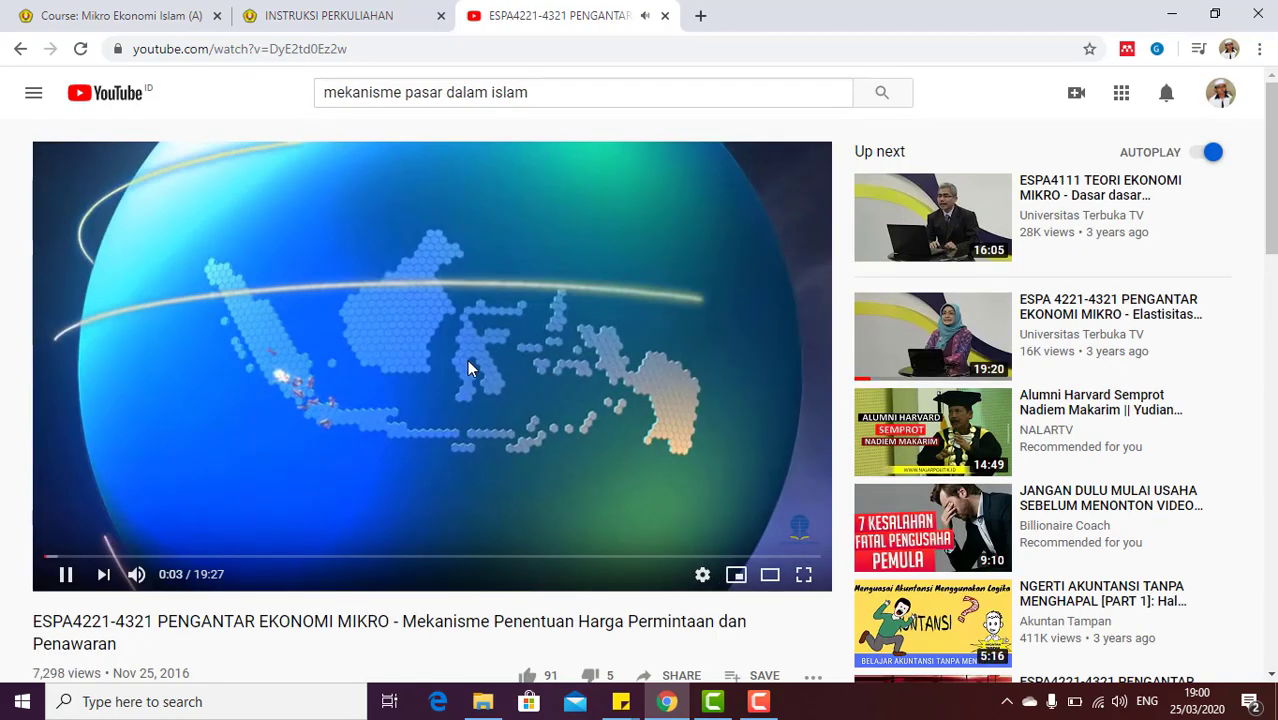
pyautogui.click(467, 359)
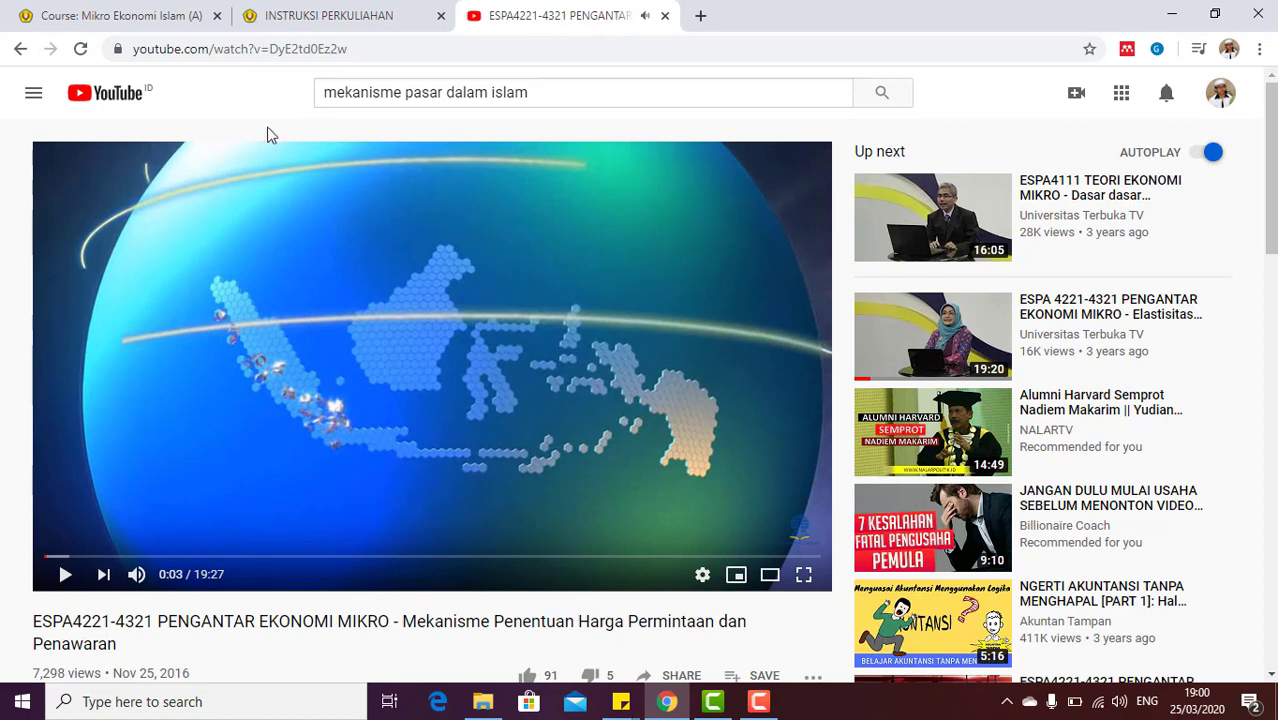
pyautogui.click(213, 49)
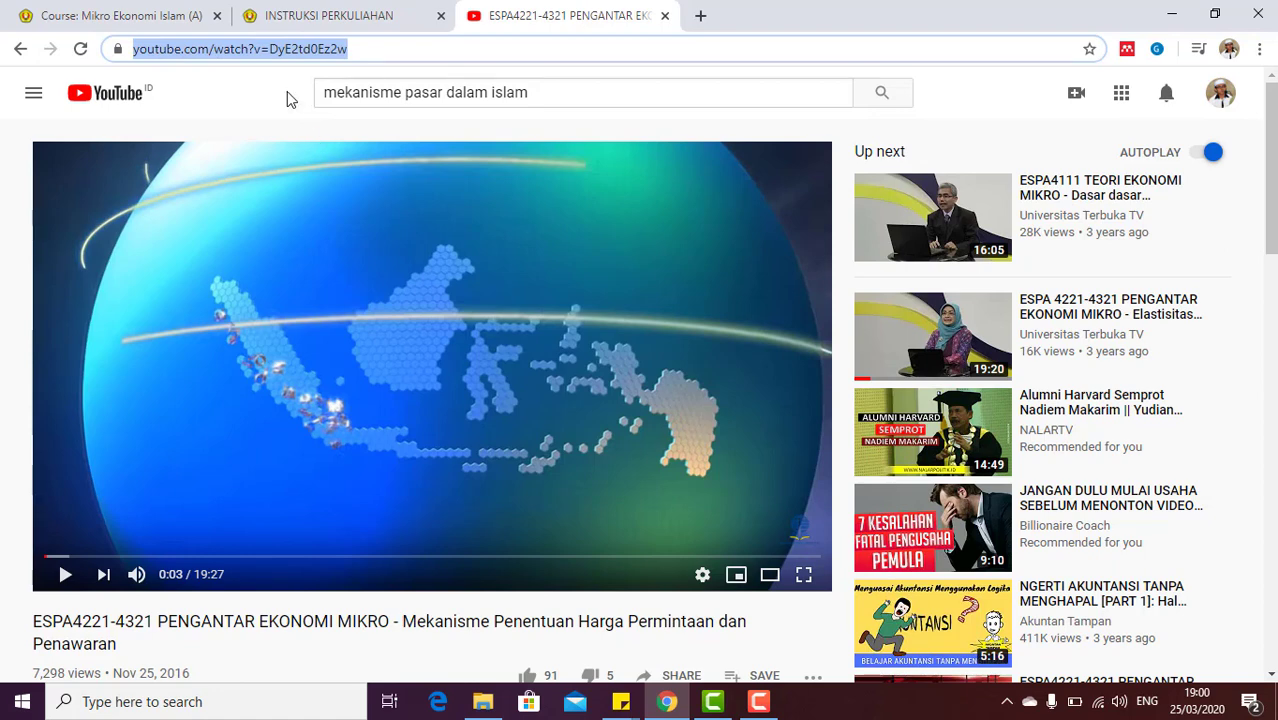
pyautogui.rightClick(255, 50)
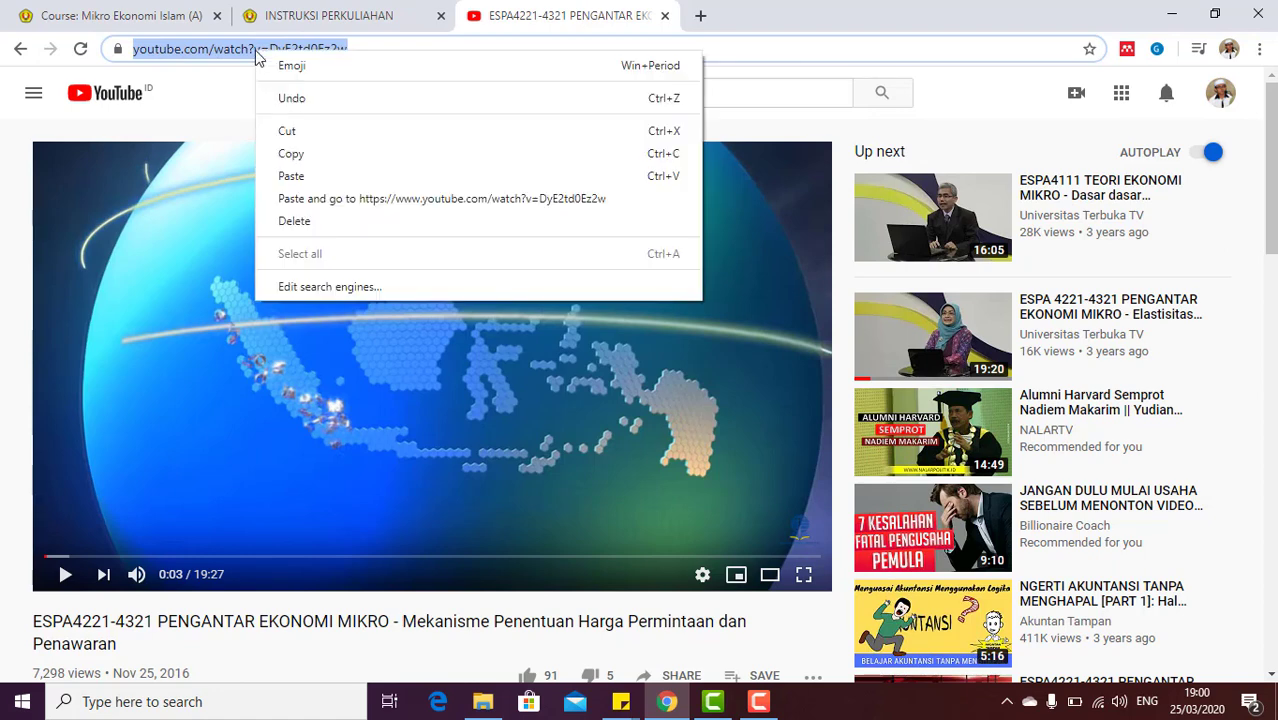
pyautogui.click(308, 162)
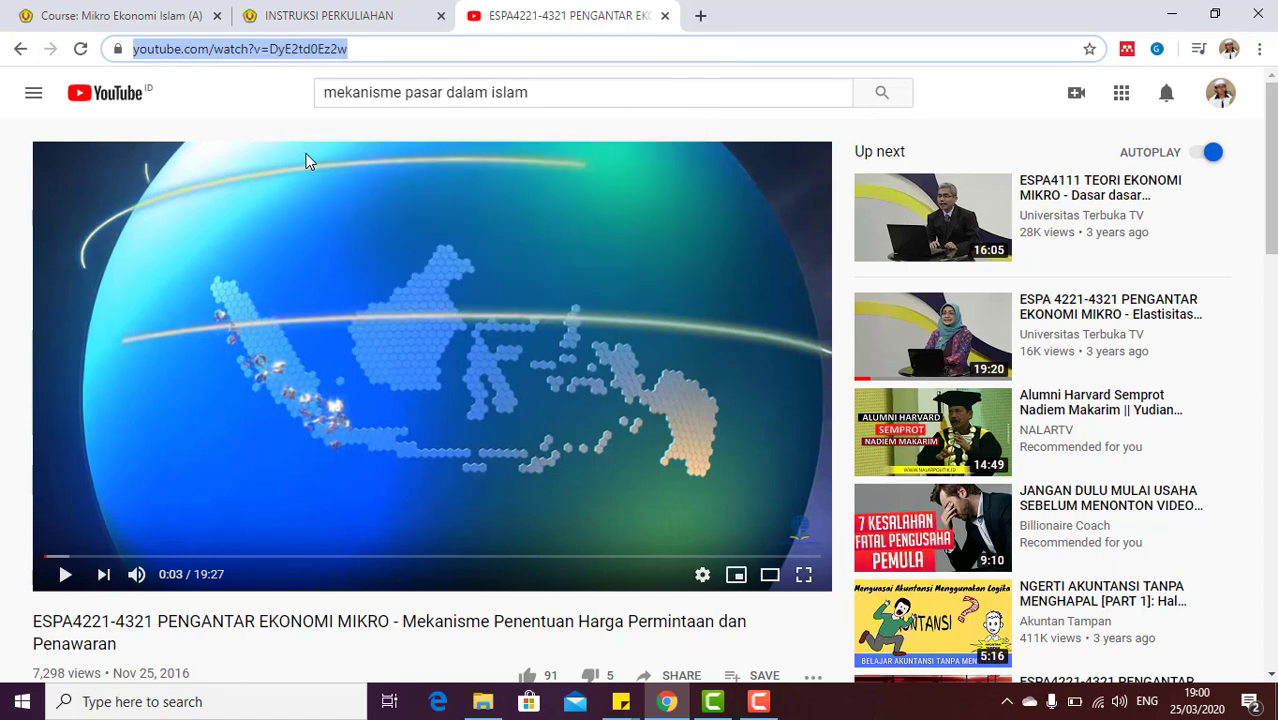
# Return to the Mikro Ekonomi Islam (A) course and add a new URL resource to the Pertemuan 9 section
pyautogui.click(125, 14)
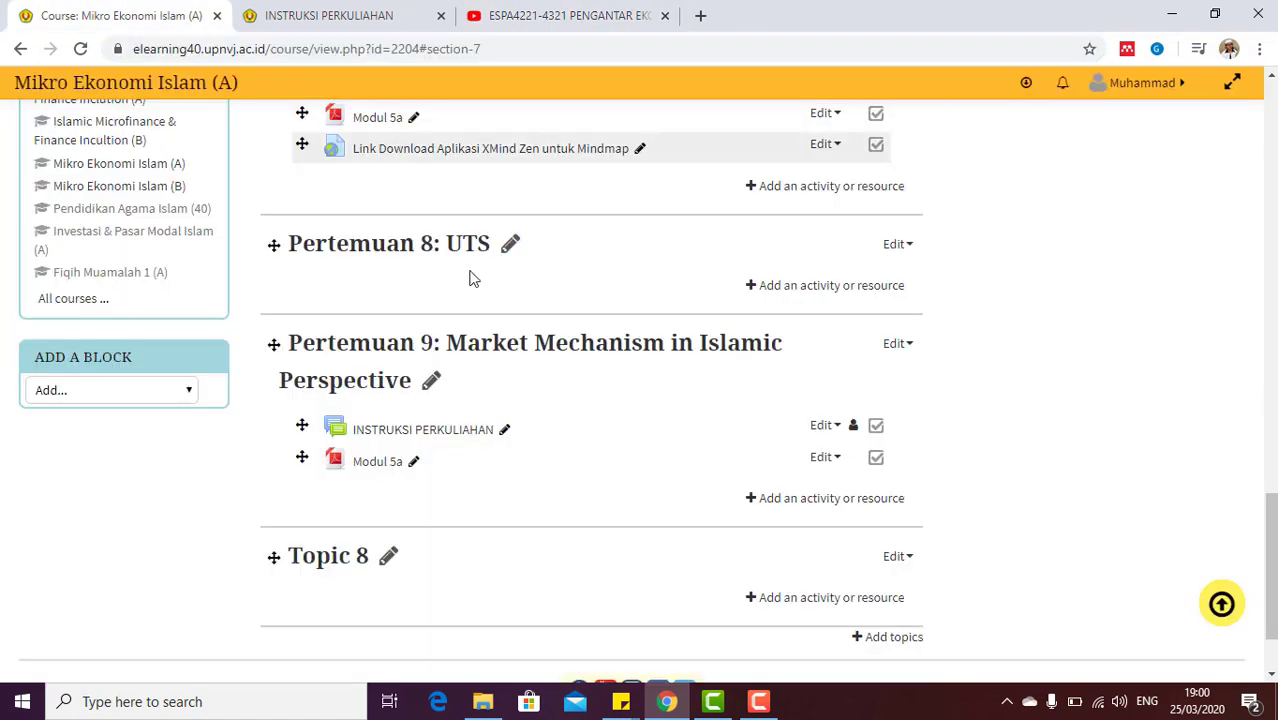
pyautogui.click(800, 504)
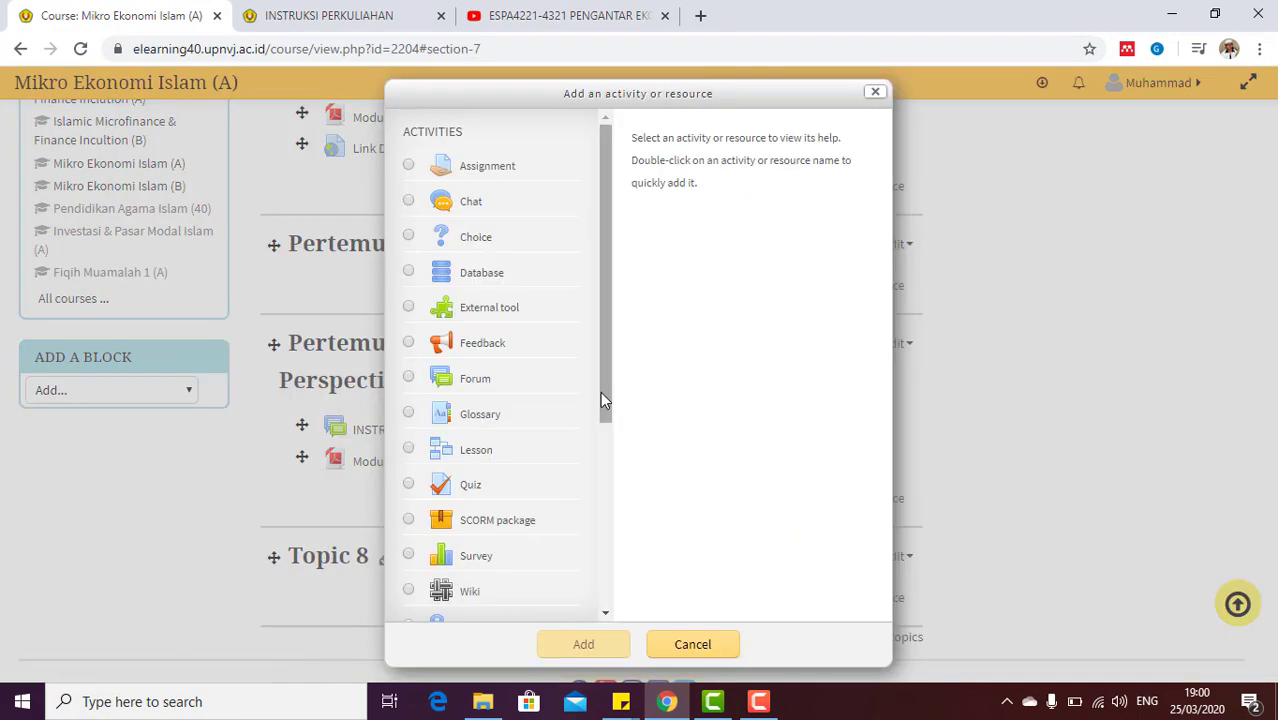
pyautogui.moveTo(602, 398); pyautogui.dragTo(606, 605)
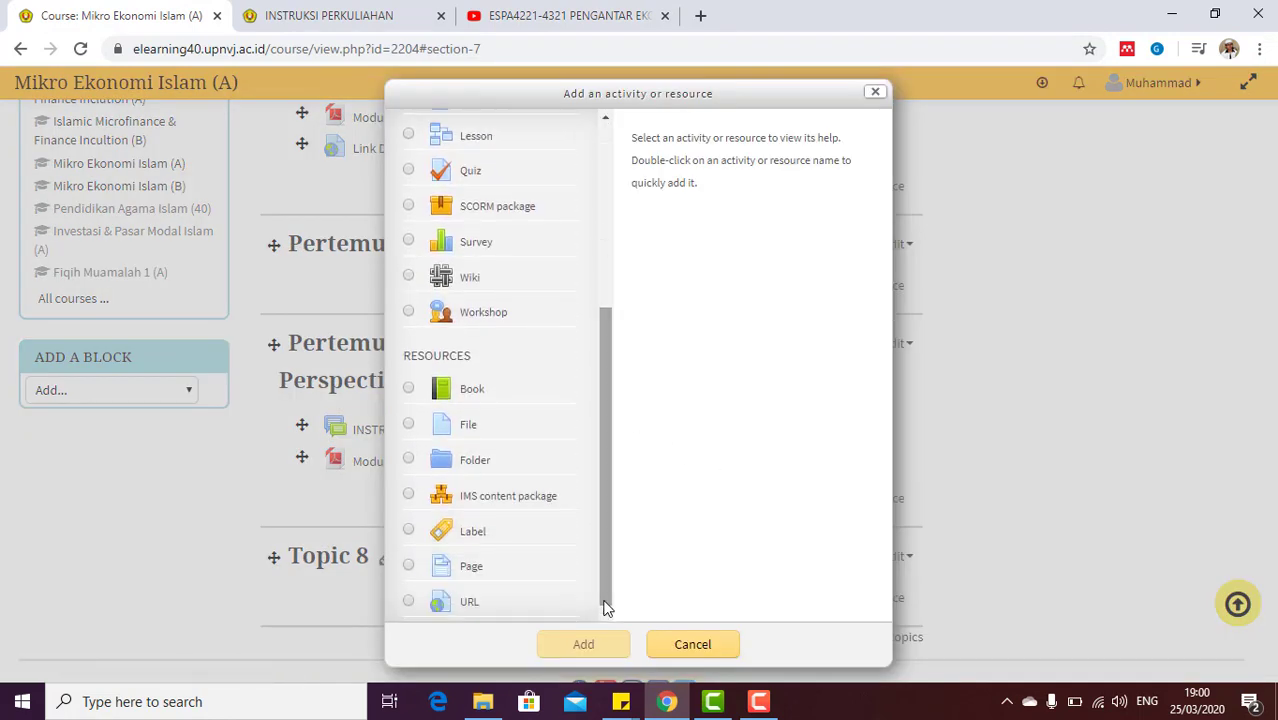
pyautogui.click(412, 605)
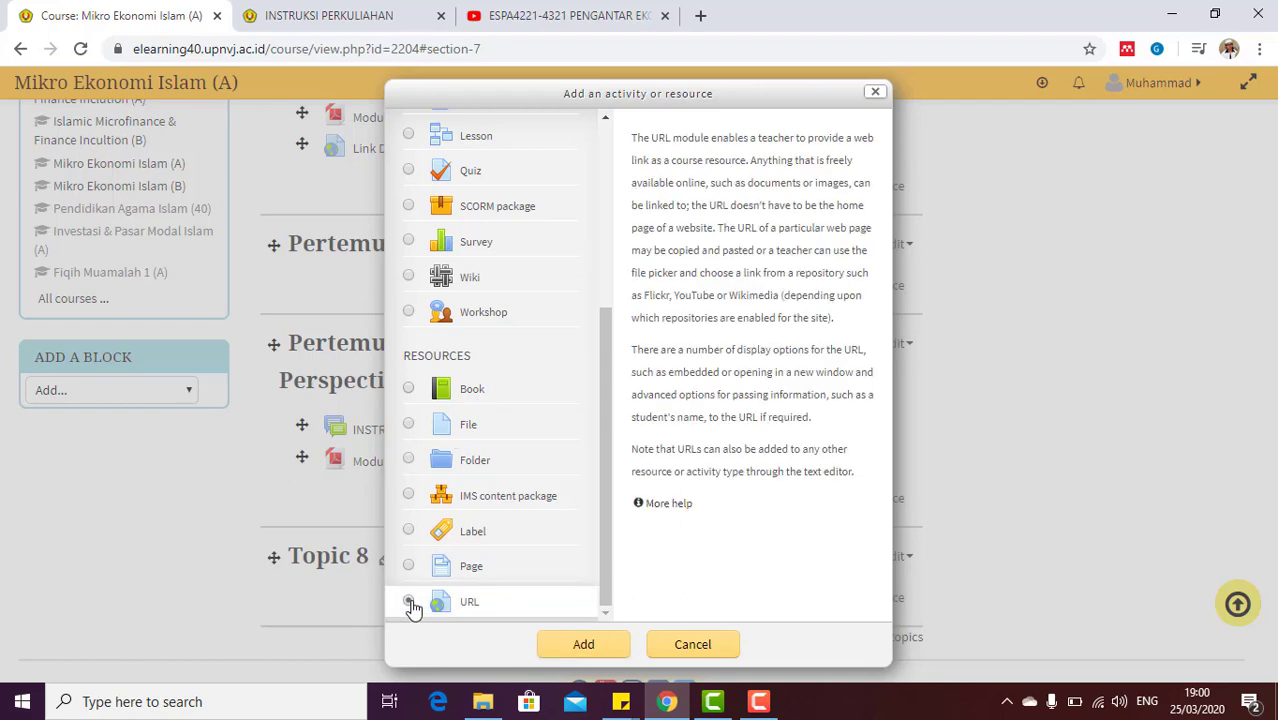
pyautogui.click(578, 646)
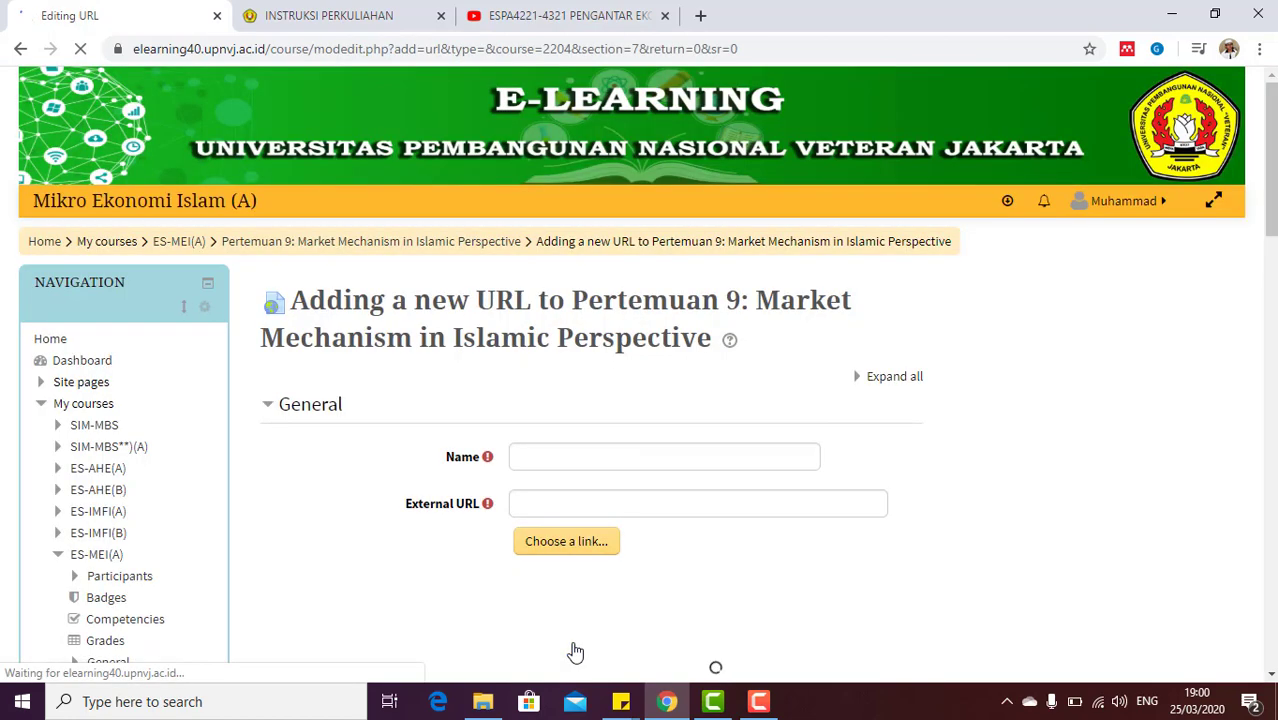
# Name the URL resource "Video Pembelajaran", set the copied YouTube address as its external URL, and save it back to the course
pyautogui.click(563, 454)
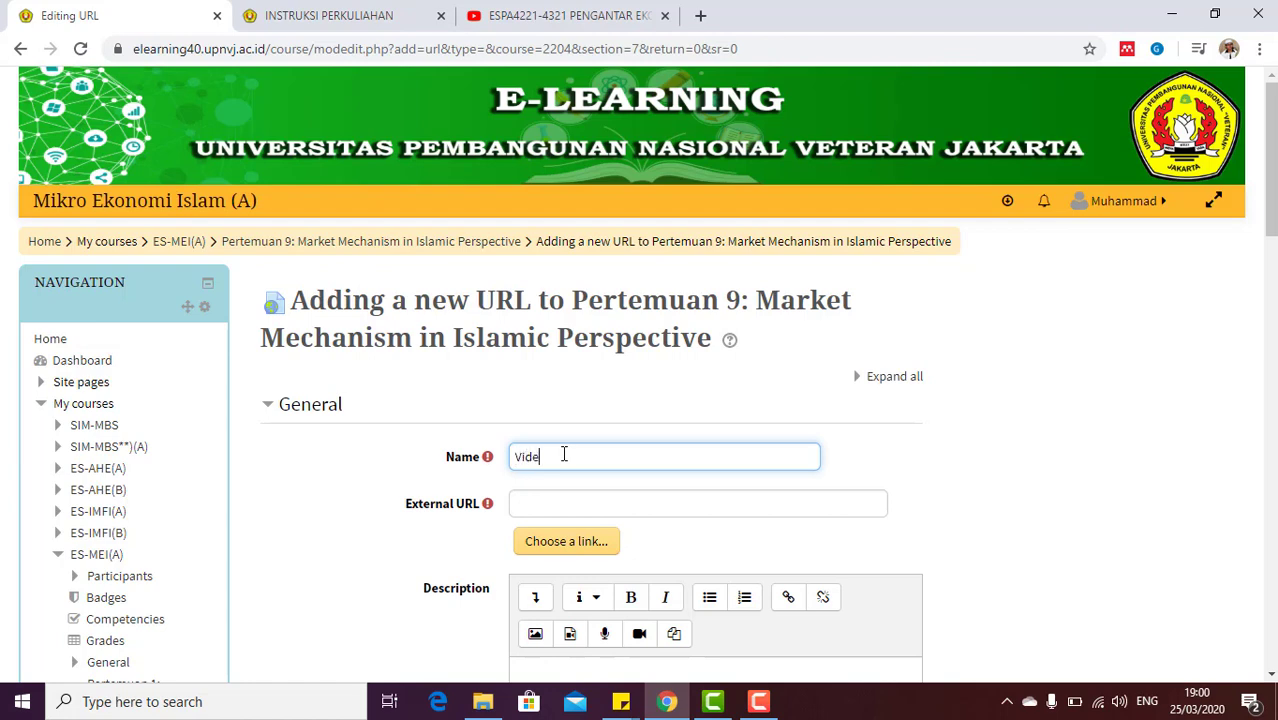
pyautogui.write('Video Pembelajaran')
pyautogui.click(587, 502)
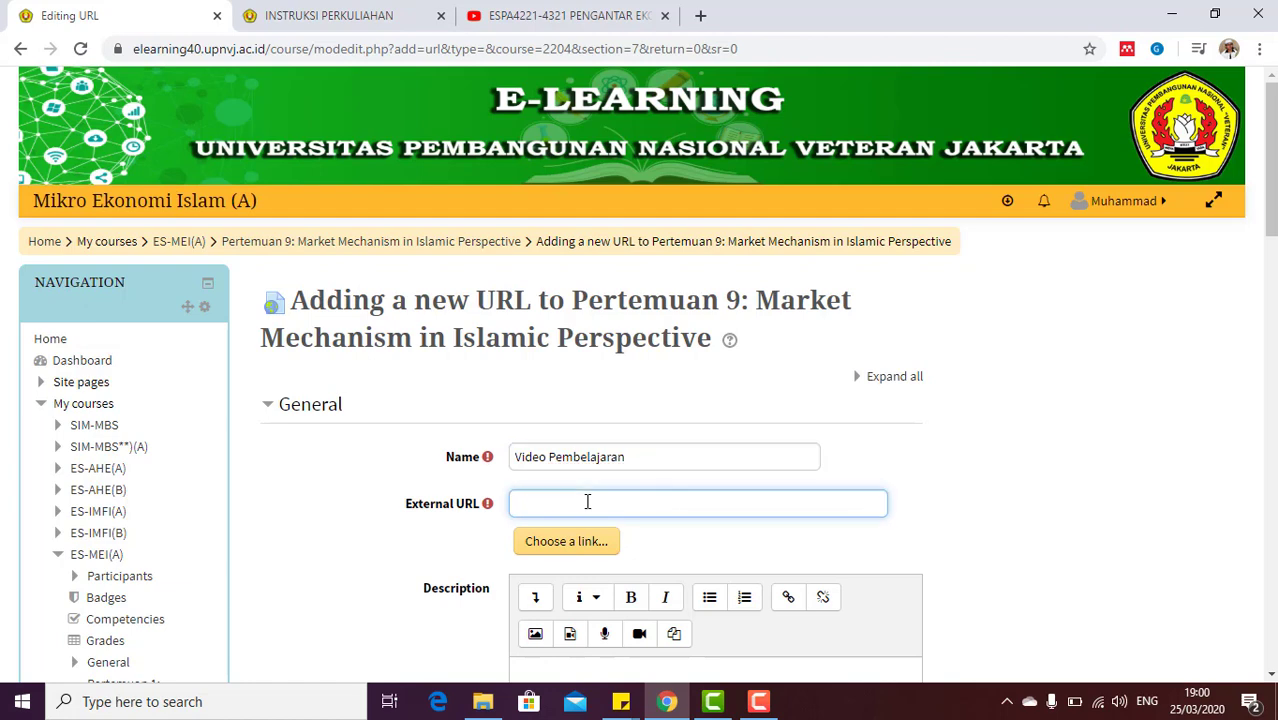
pyautogui.rightClick(587, 502)
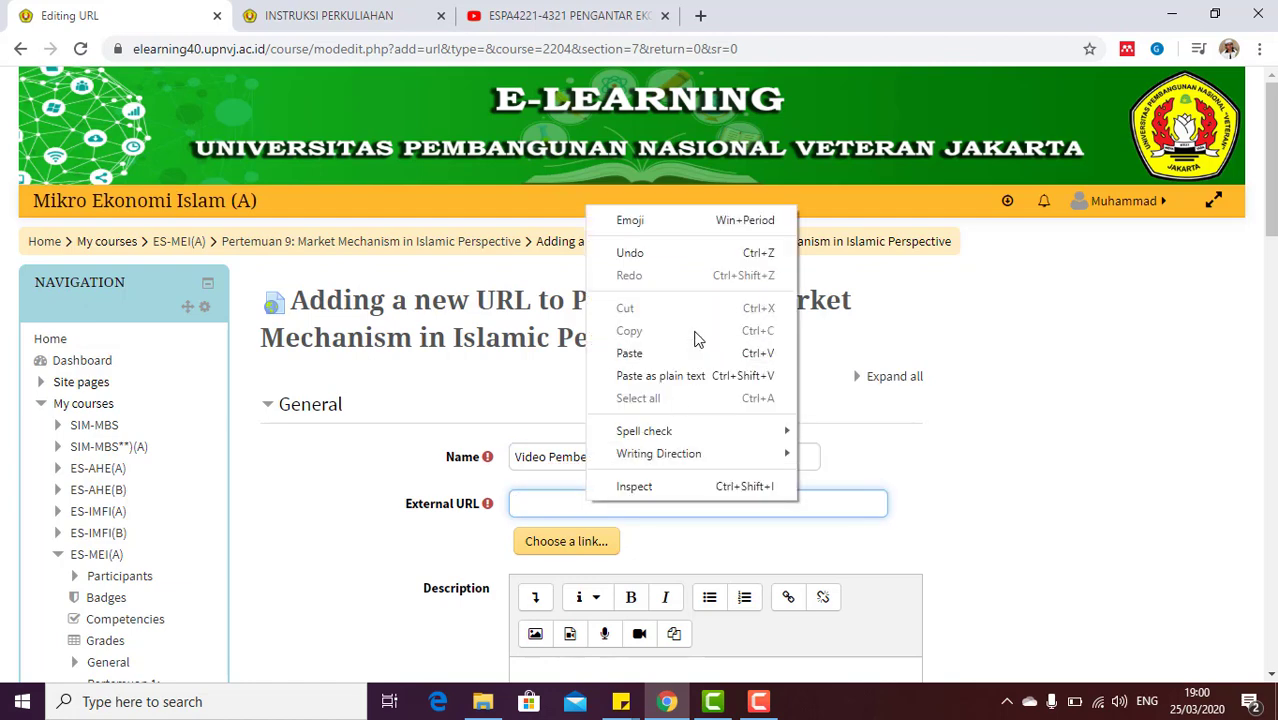
pyautogui.click(629, 353)
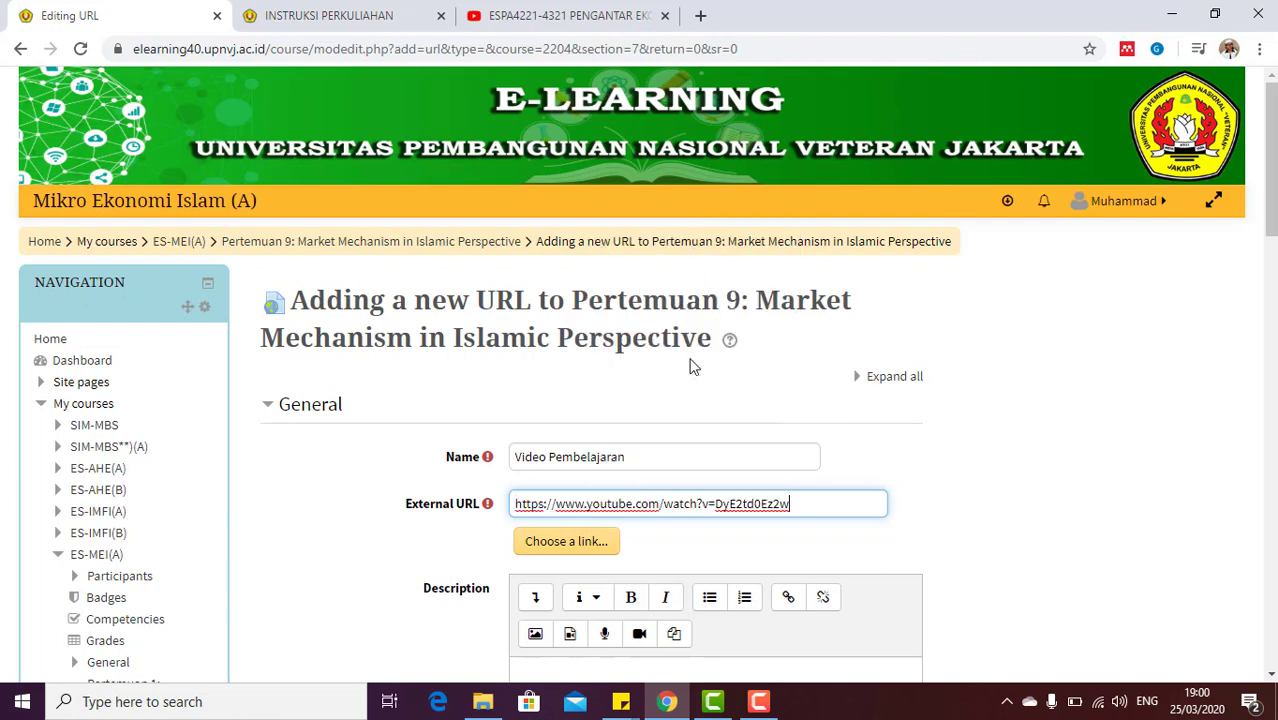
pyautogui.scroll(-10, 981, 277)
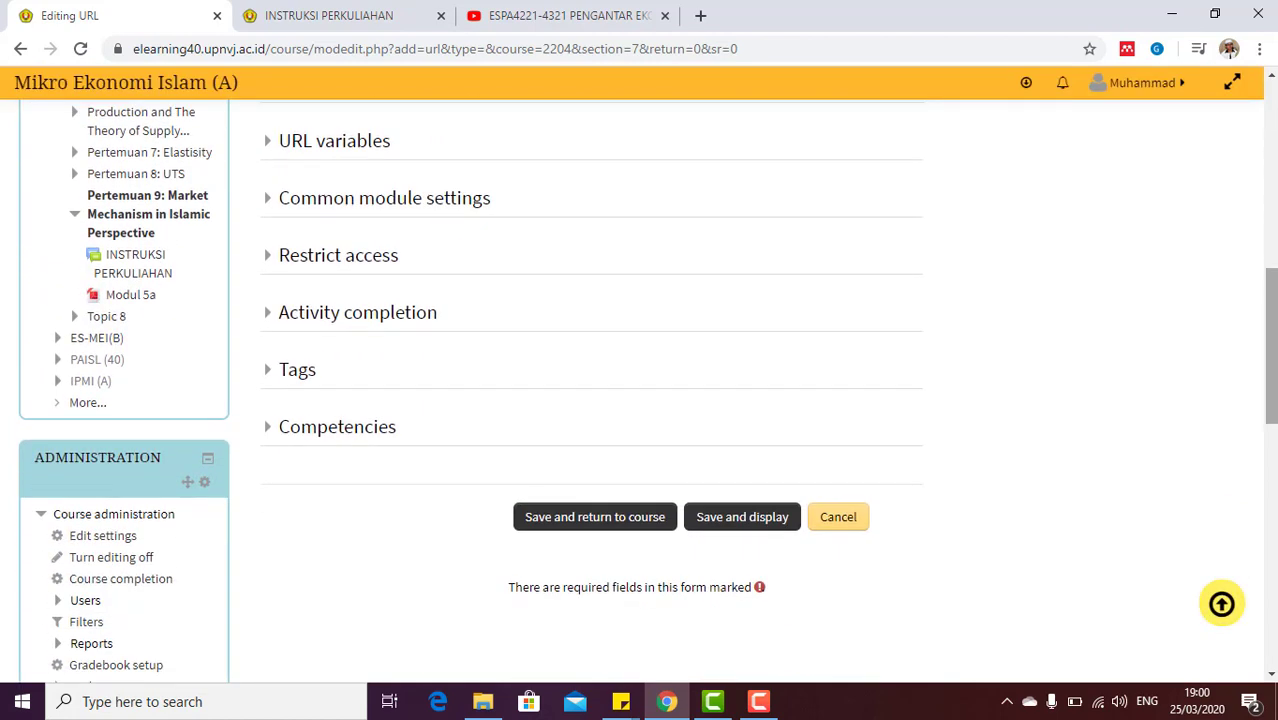
pyautogui.click(632, 520)
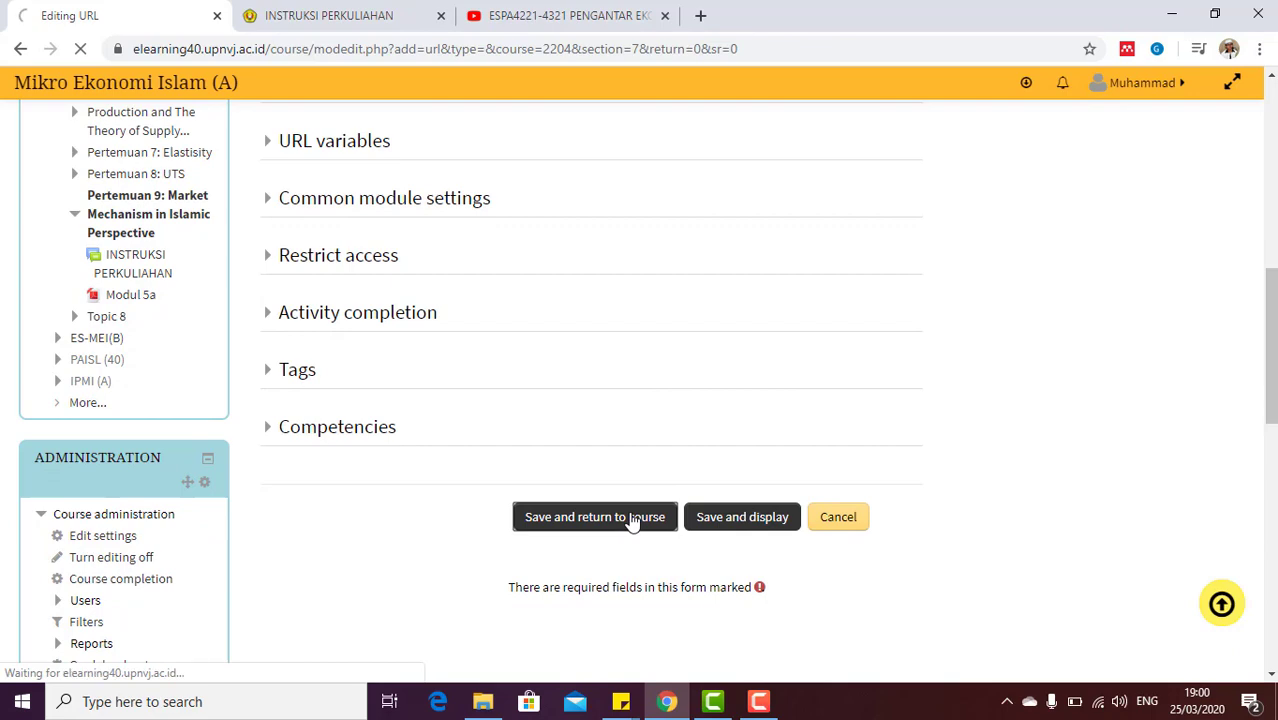